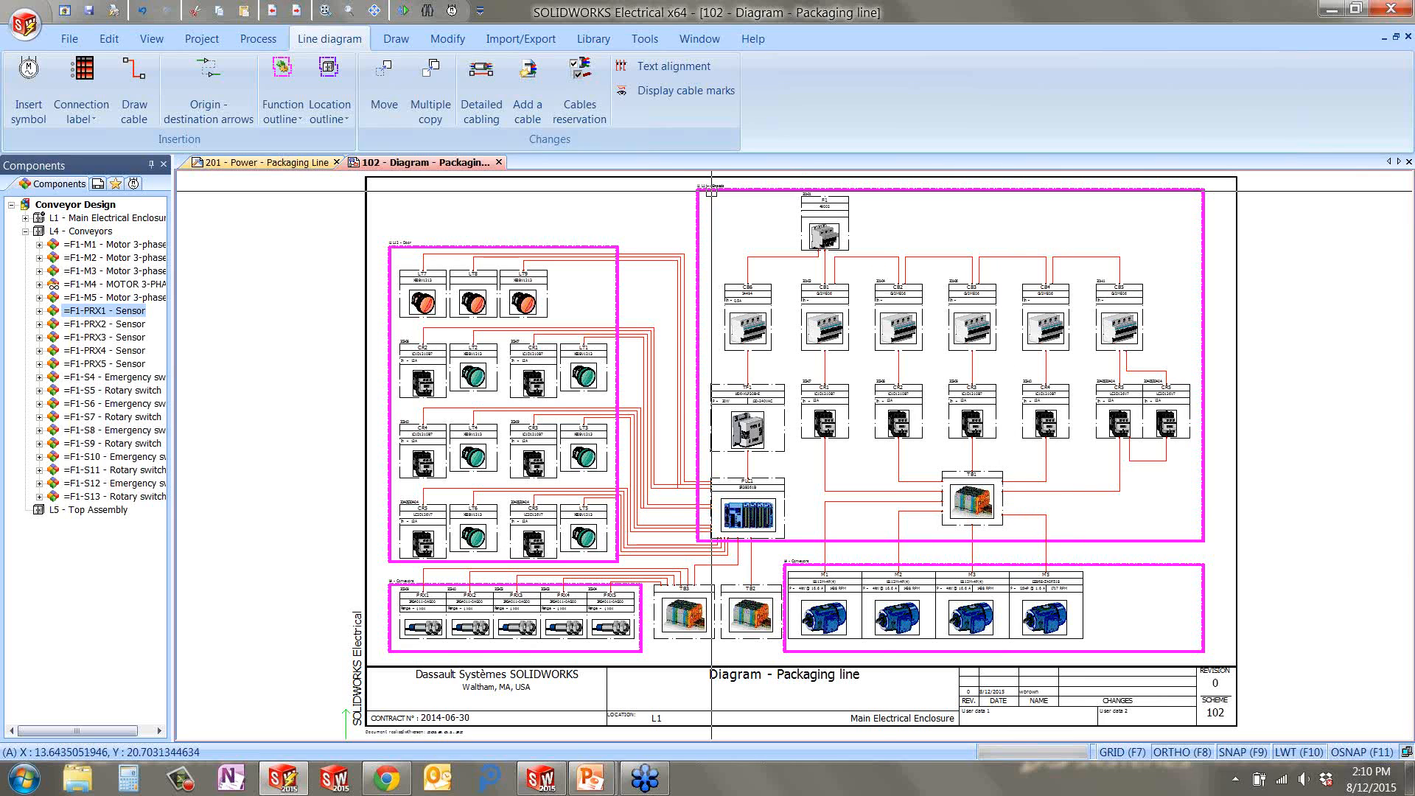
scroll(711, 191, up, 1)
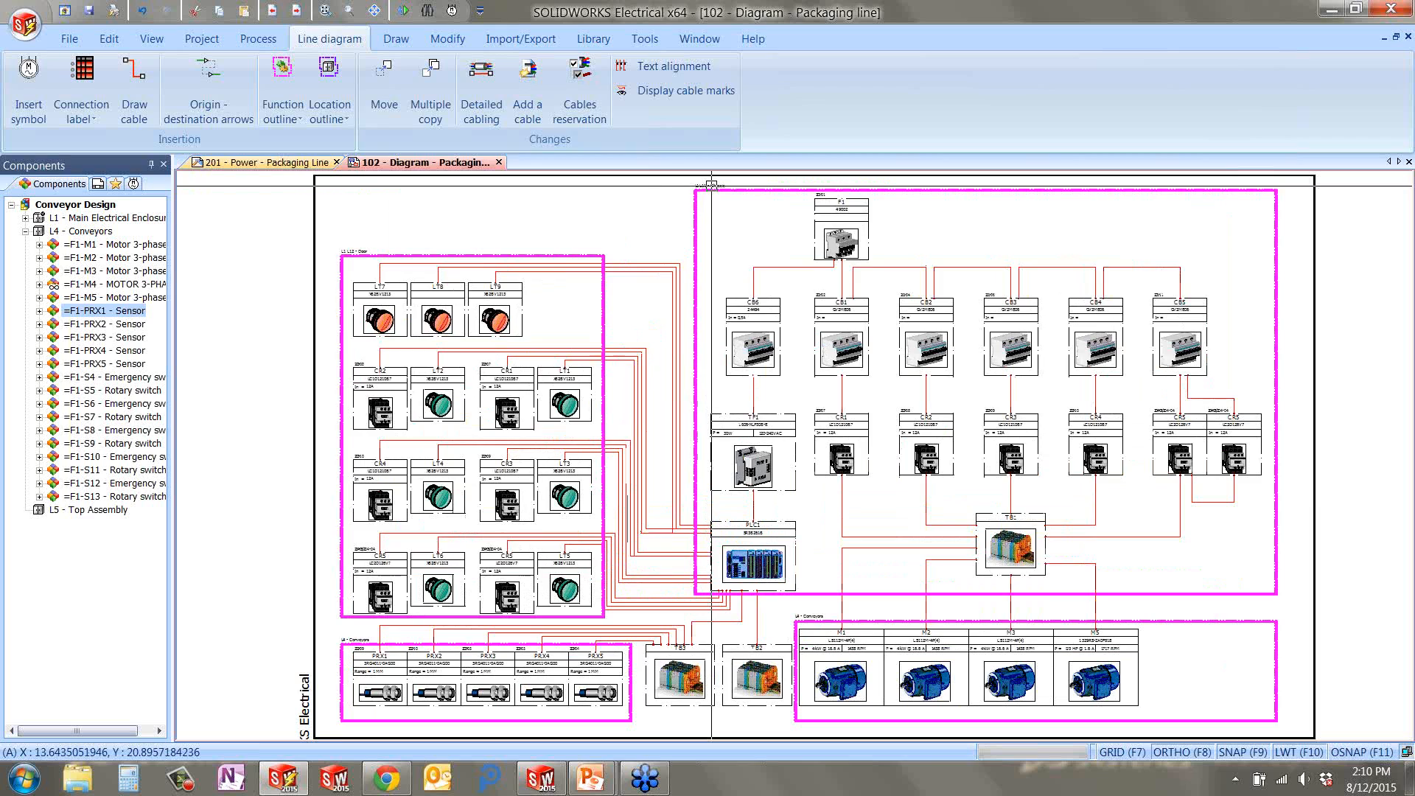
scroll(711, 184, up, 3)
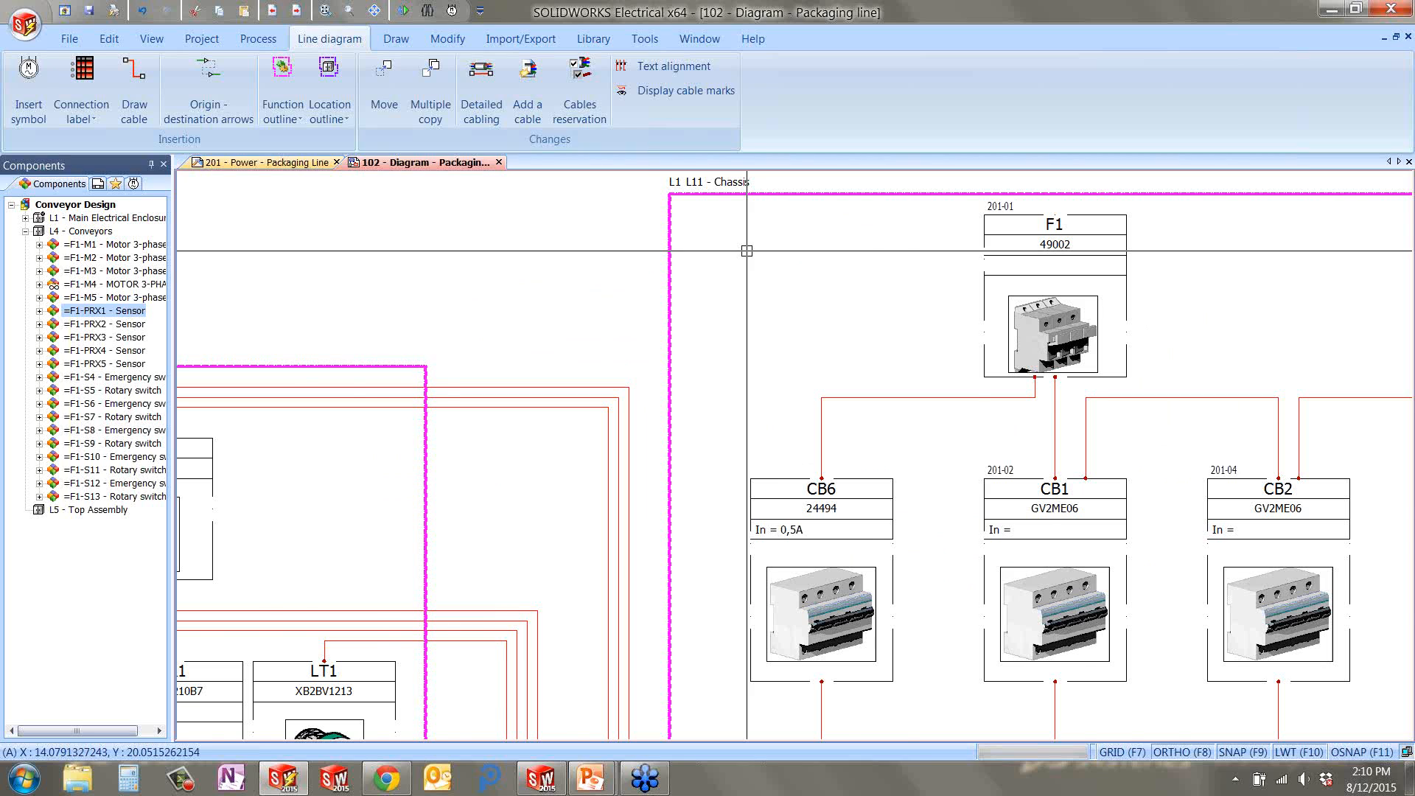
scroll(746, 251, down, 2)
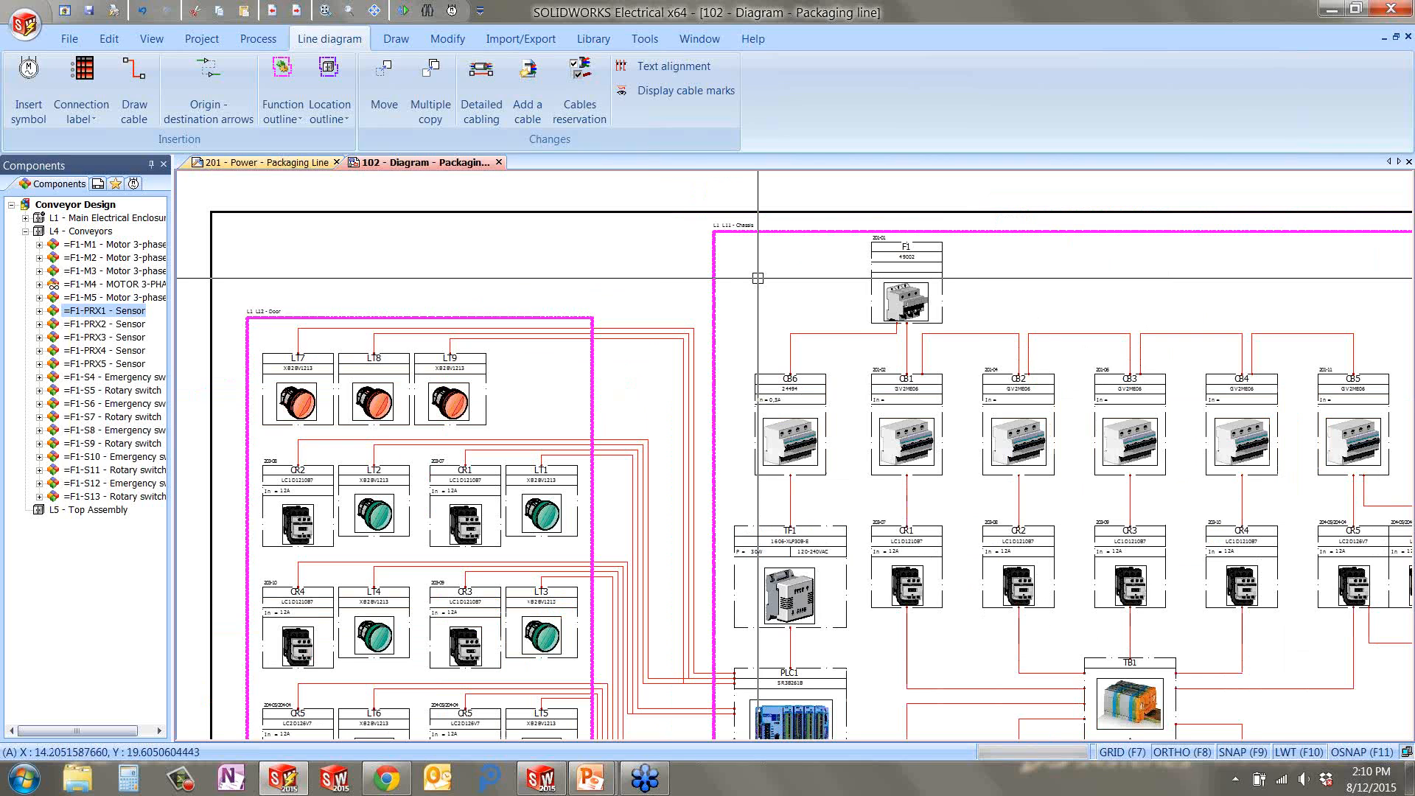
scroll(757, 278, down, 1)
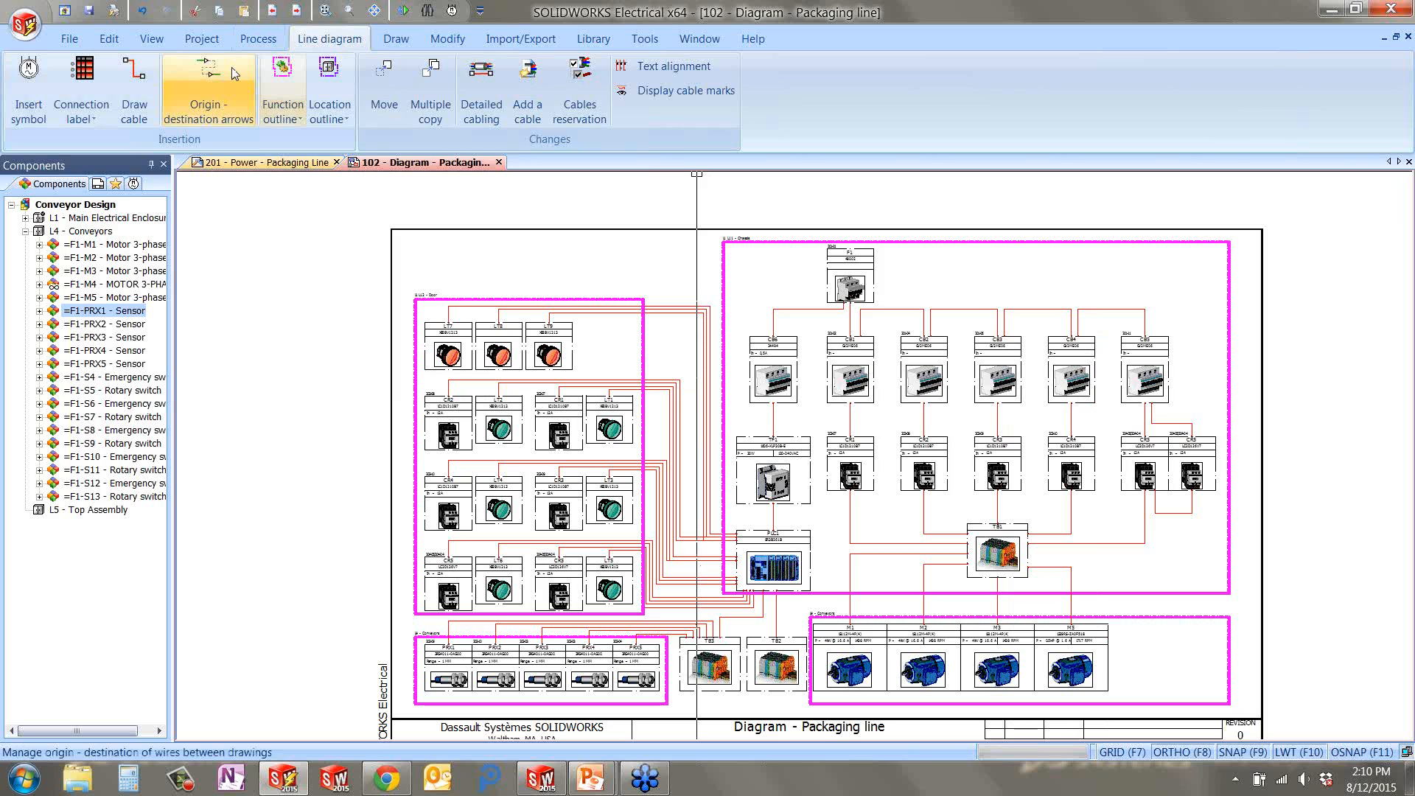
Start a symbol insertion and browse the contactor relay, circuit-breaker and button symbol classes, keeping the motor as the symbol to insert.
click(43, 91)
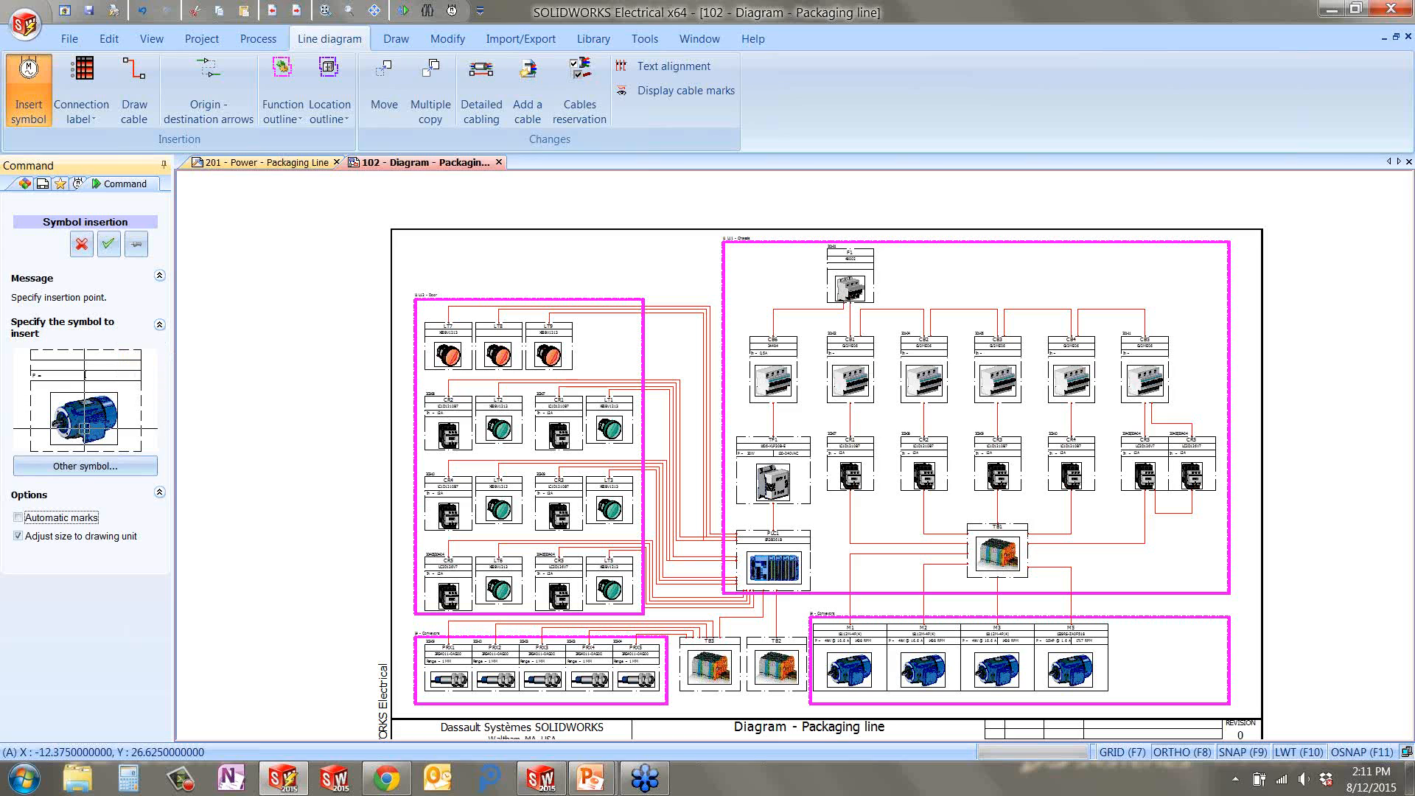
click(83, 472)
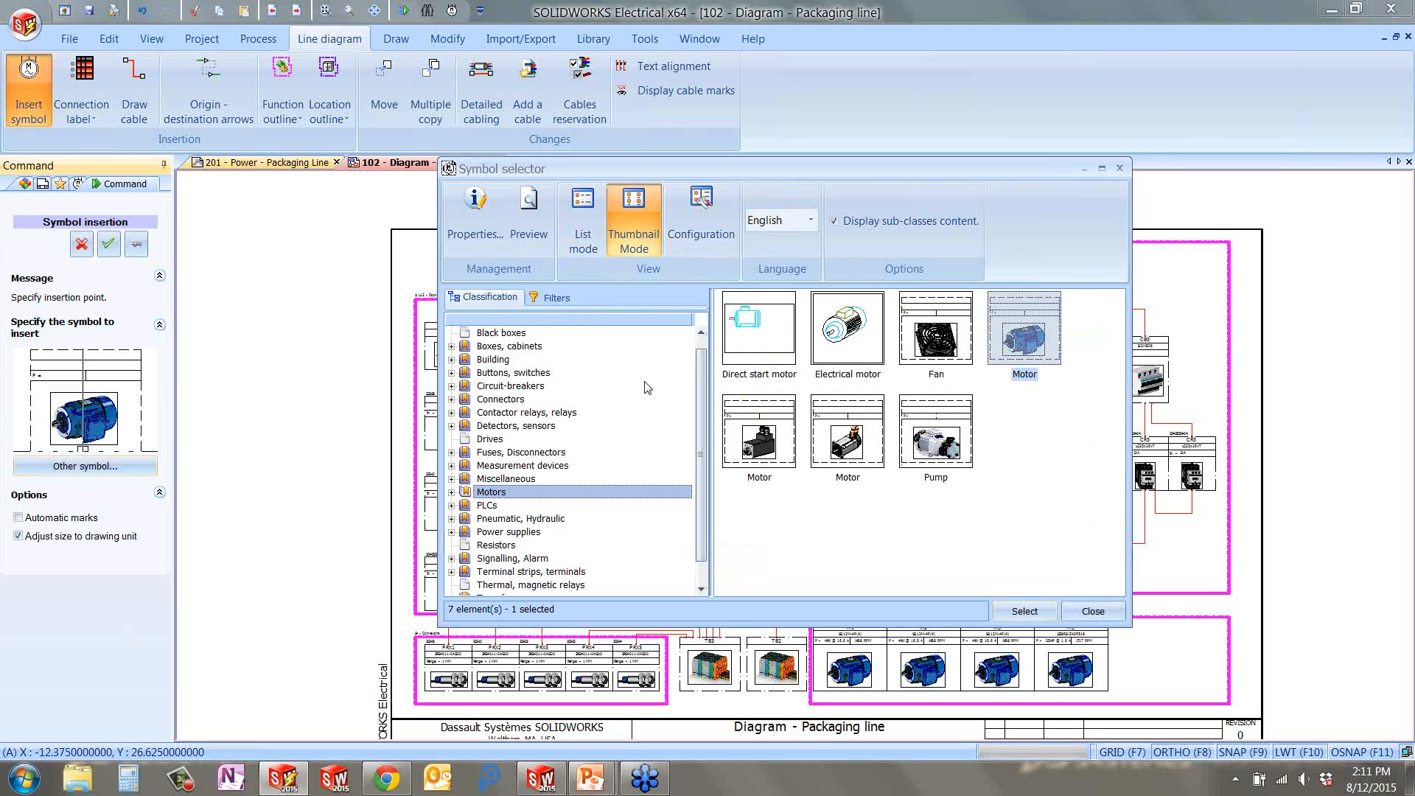
click(535, 415)
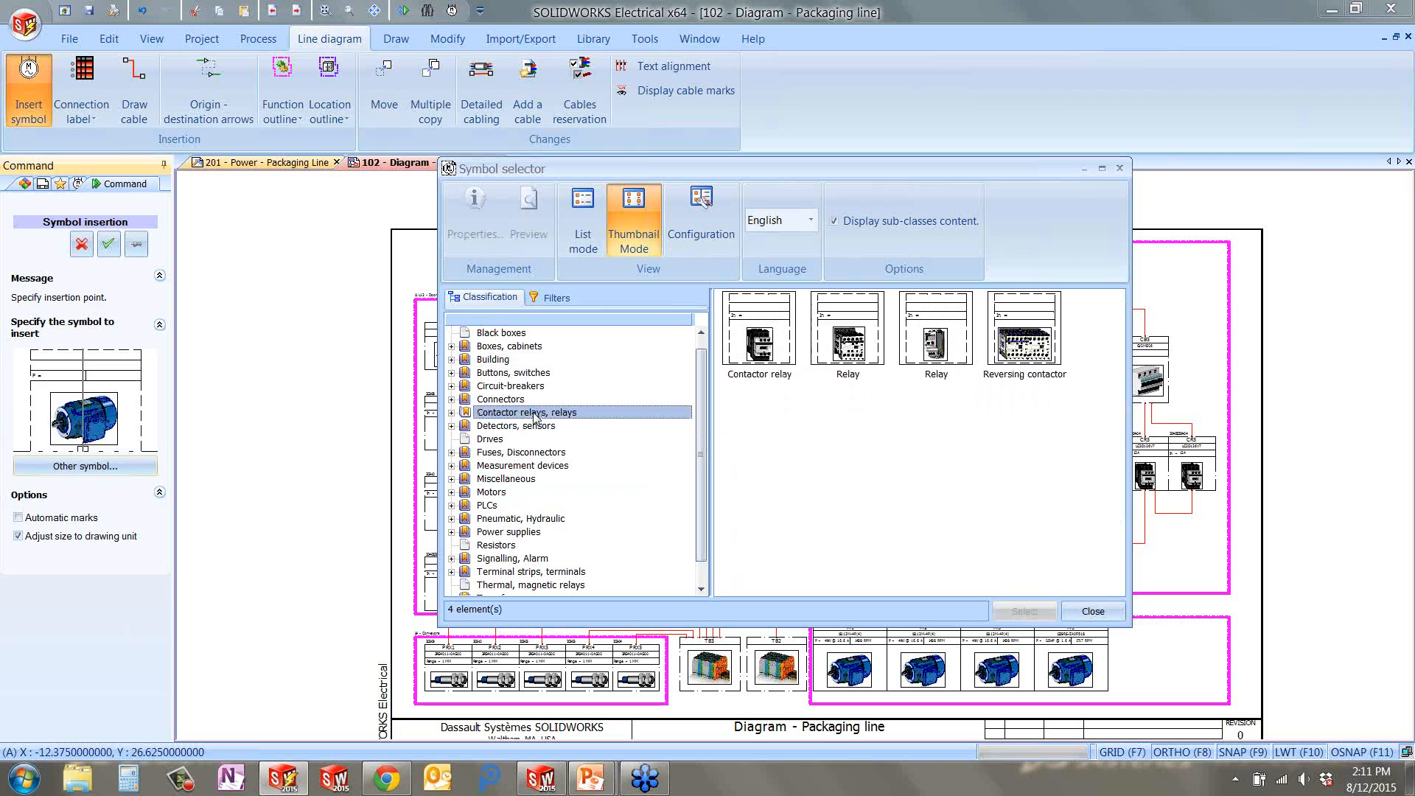
click(521, 387)
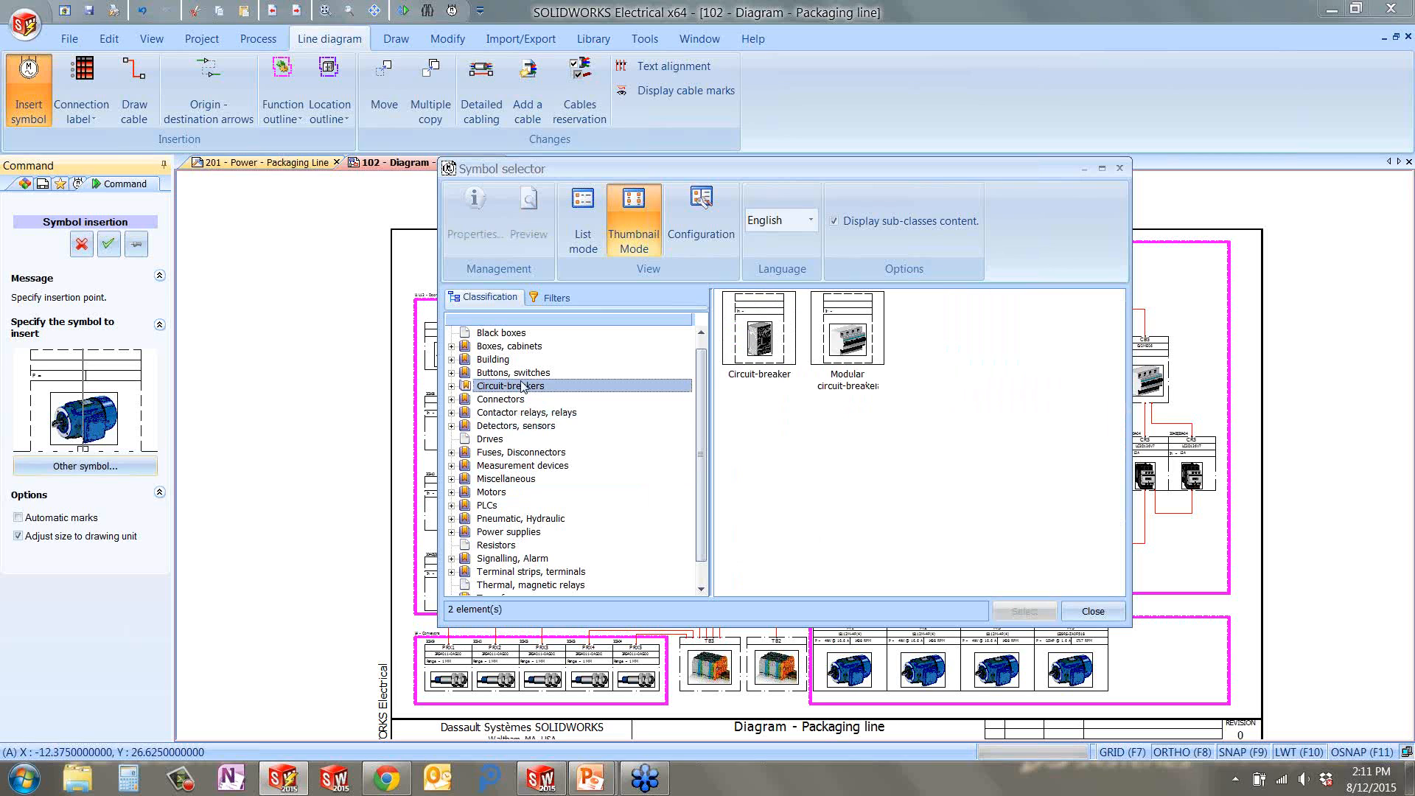
click(521, 374)
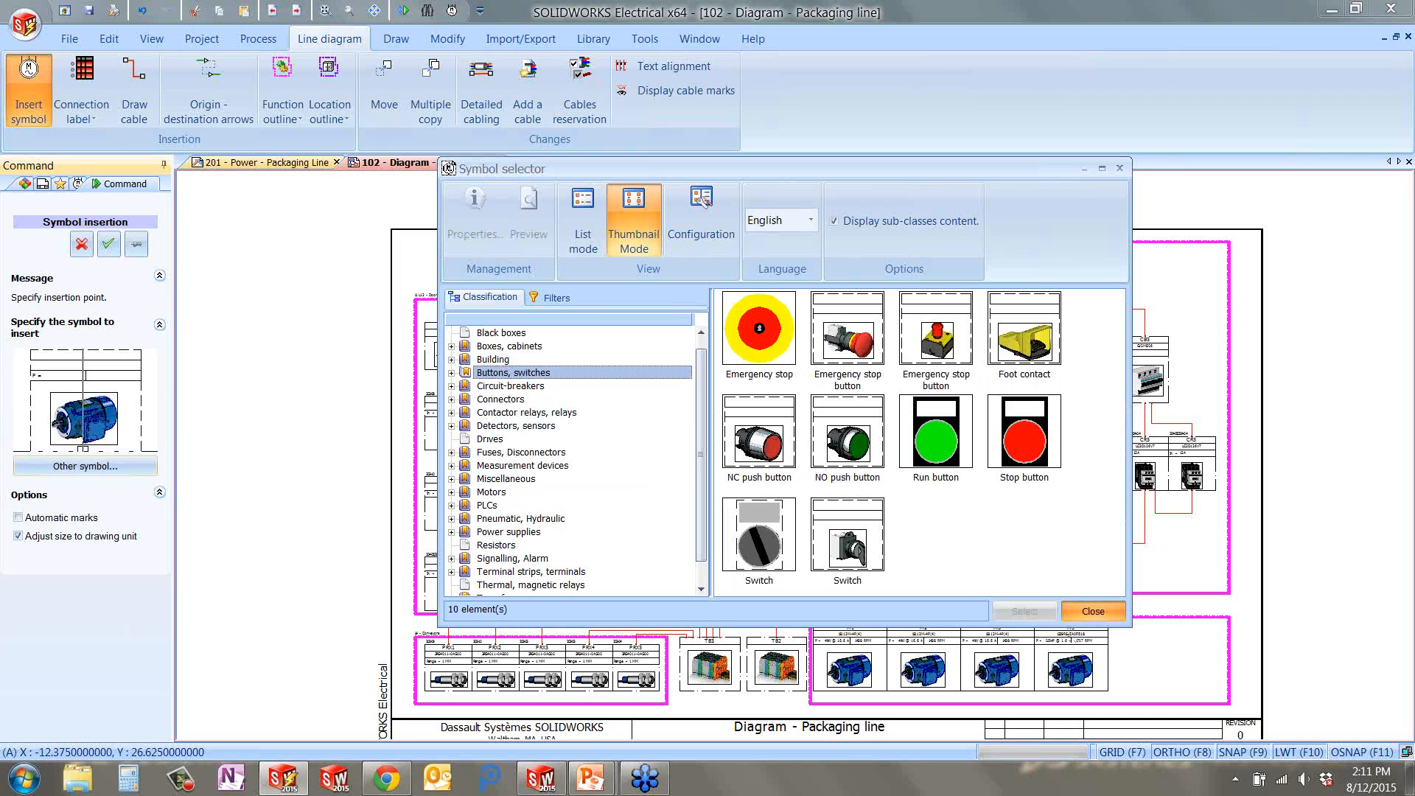
click(1093, 611)
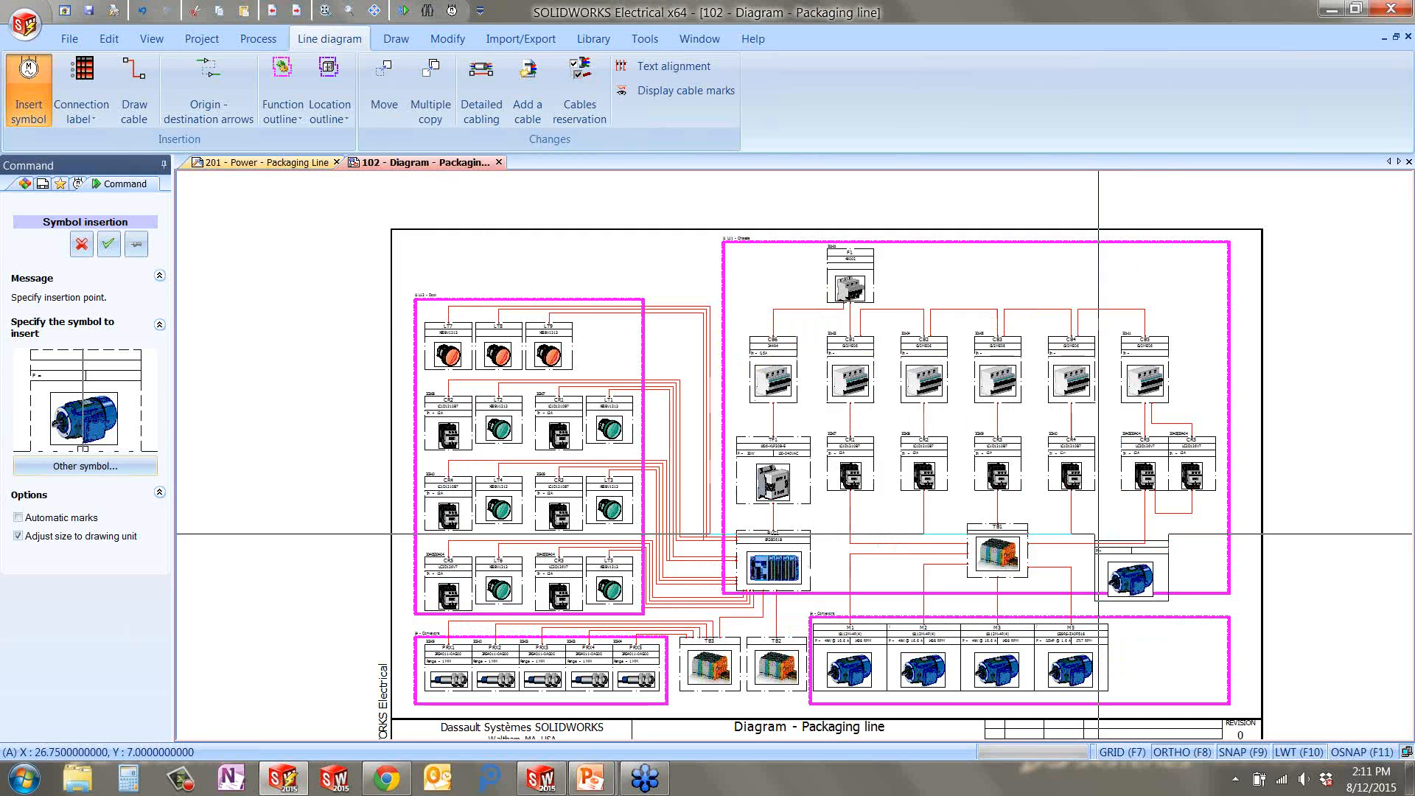
Insert the motor symbol beside M5 inside the L4 - Conveyors outline and associate it with the existing component =F1-M4.
scroll(1095, 641, up, 1)
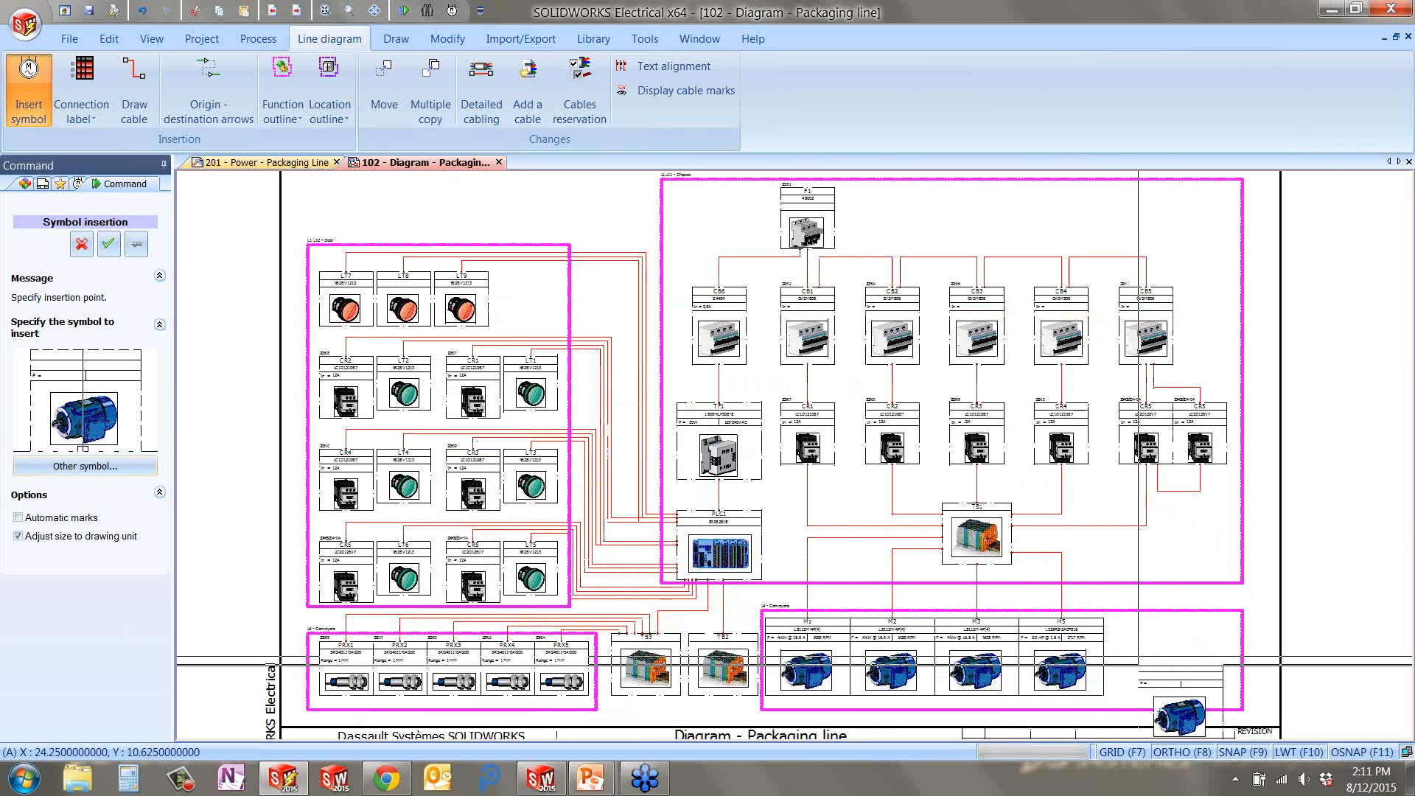
scroll(1114, 630, up, 2)
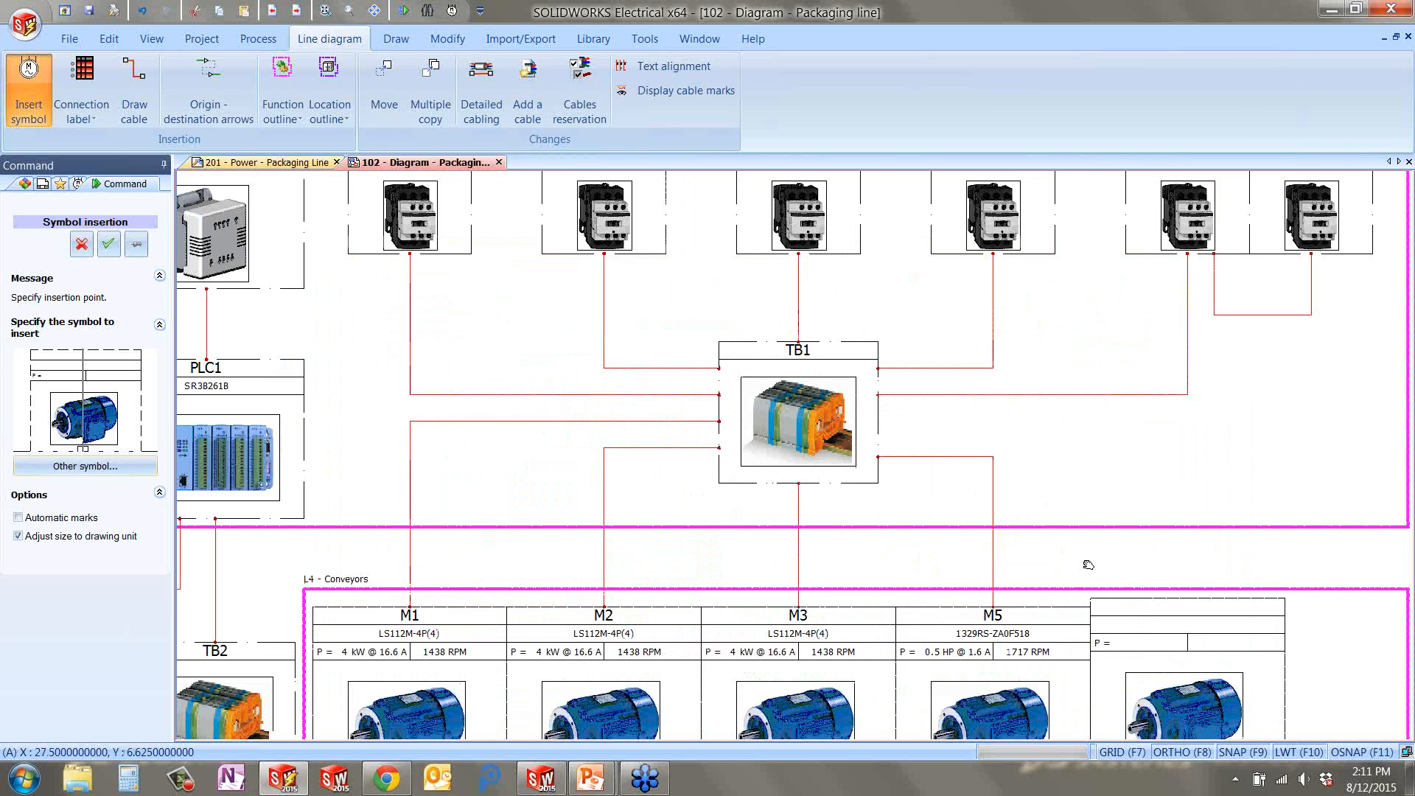
middle_drag(1088, 564, 1026, 427)
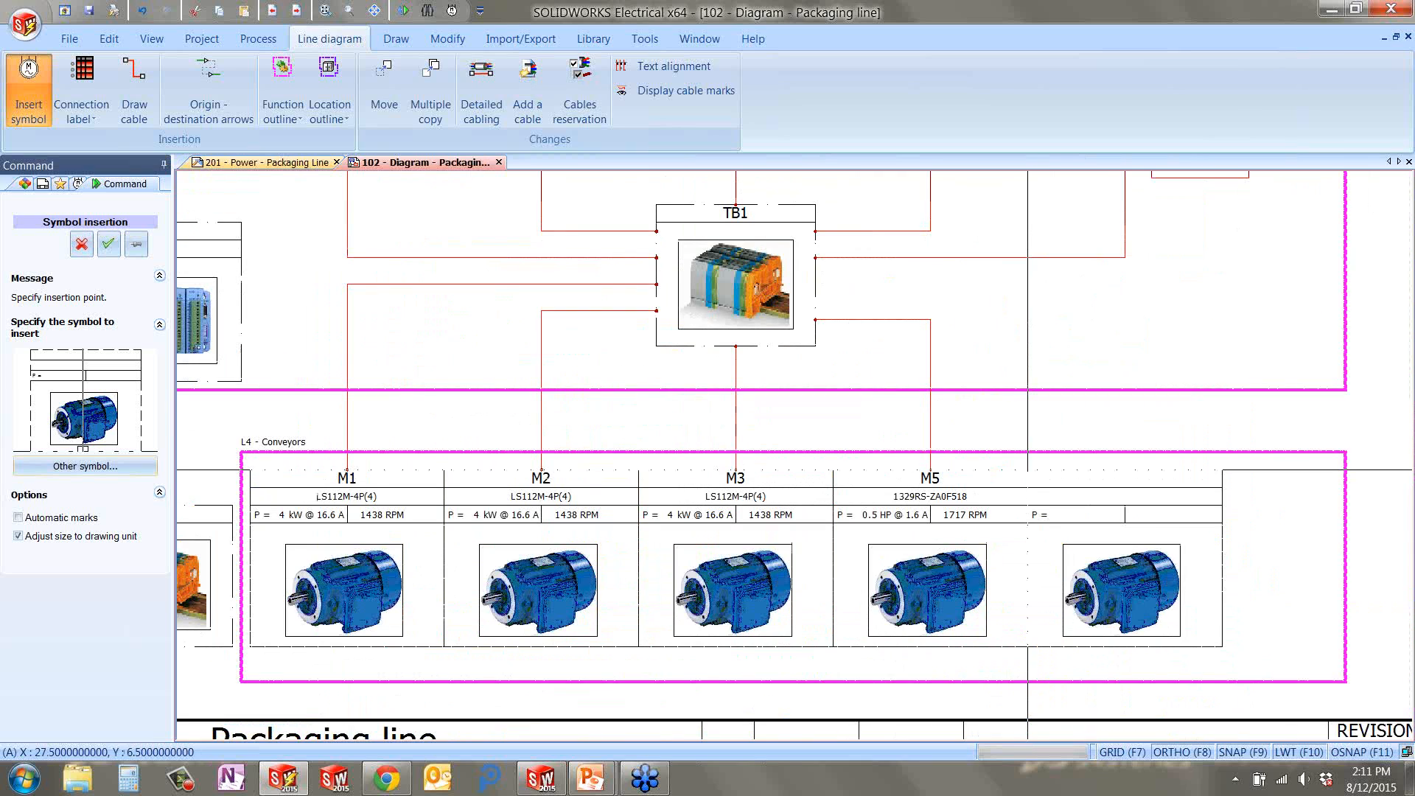
click(1124, 471)
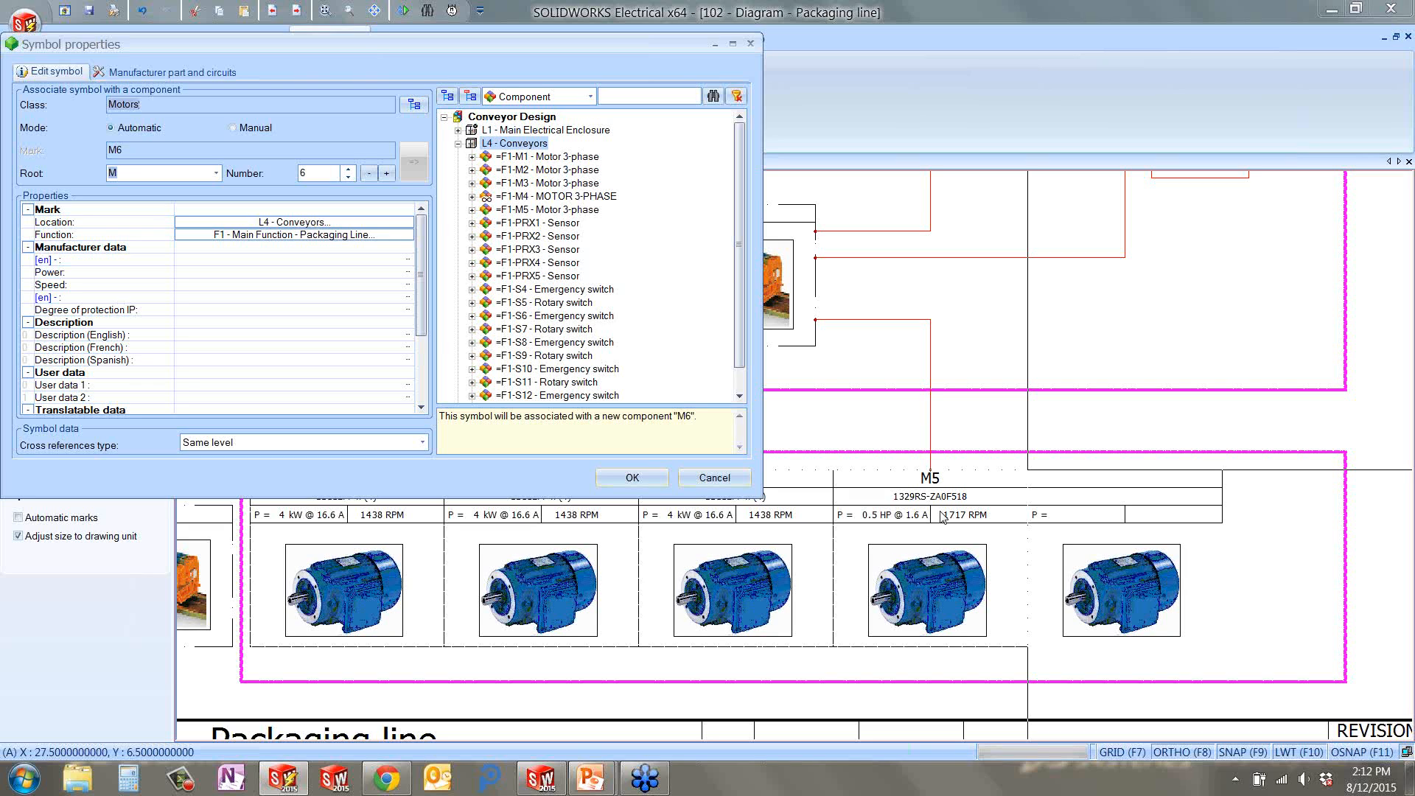
click(582, 197)
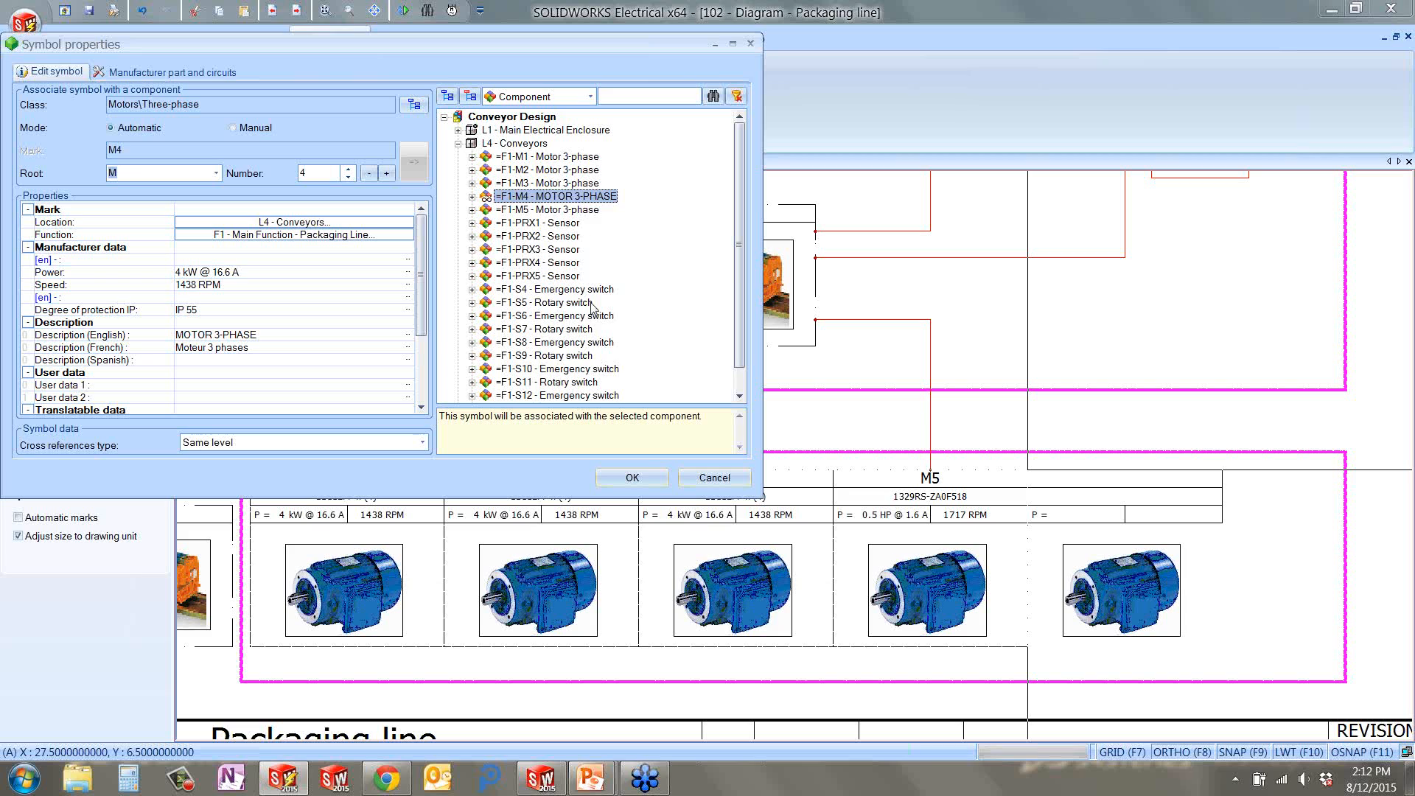
click(632, 477)
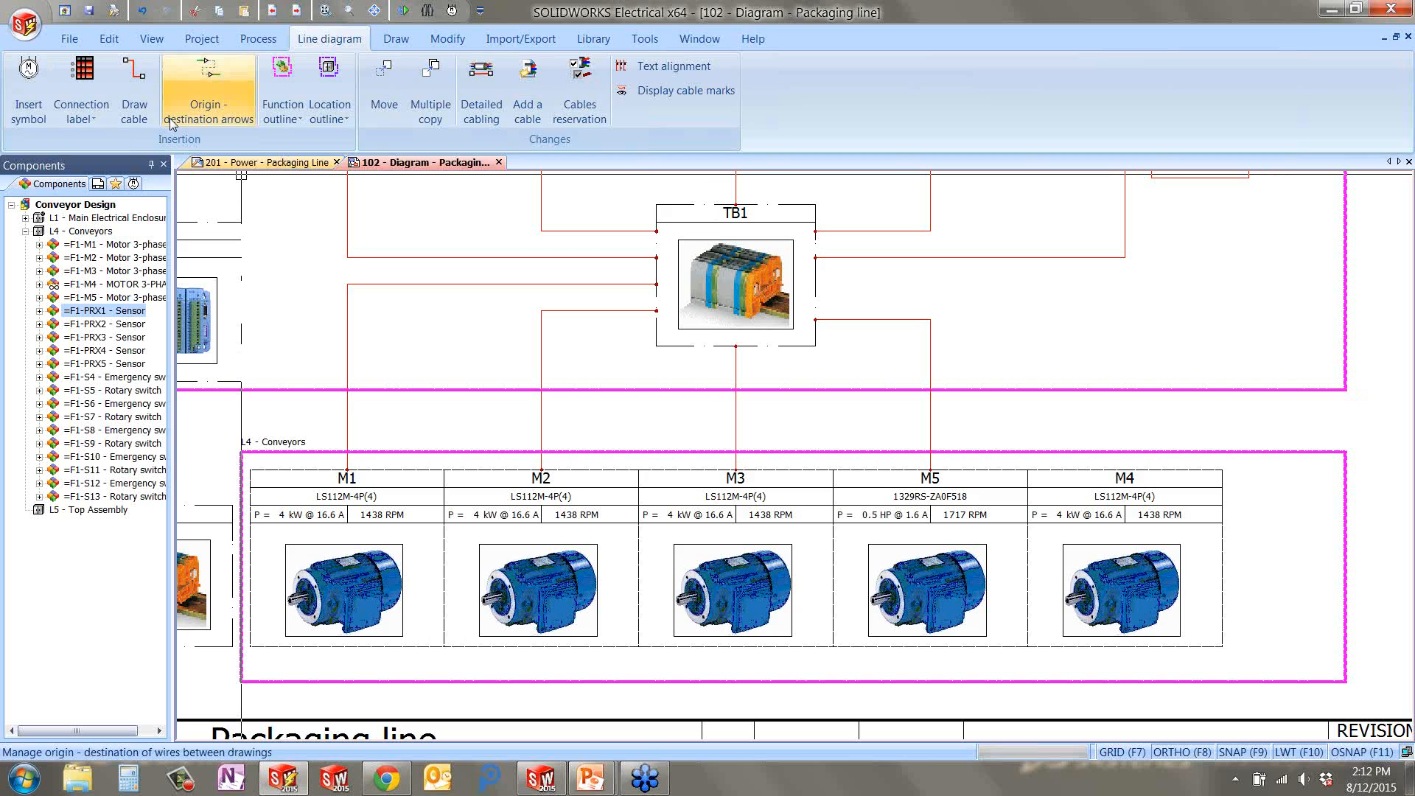
Draw a red continuous F01 cable from terminal block TB1 to the M4 motor symbol.
click(134, 88)
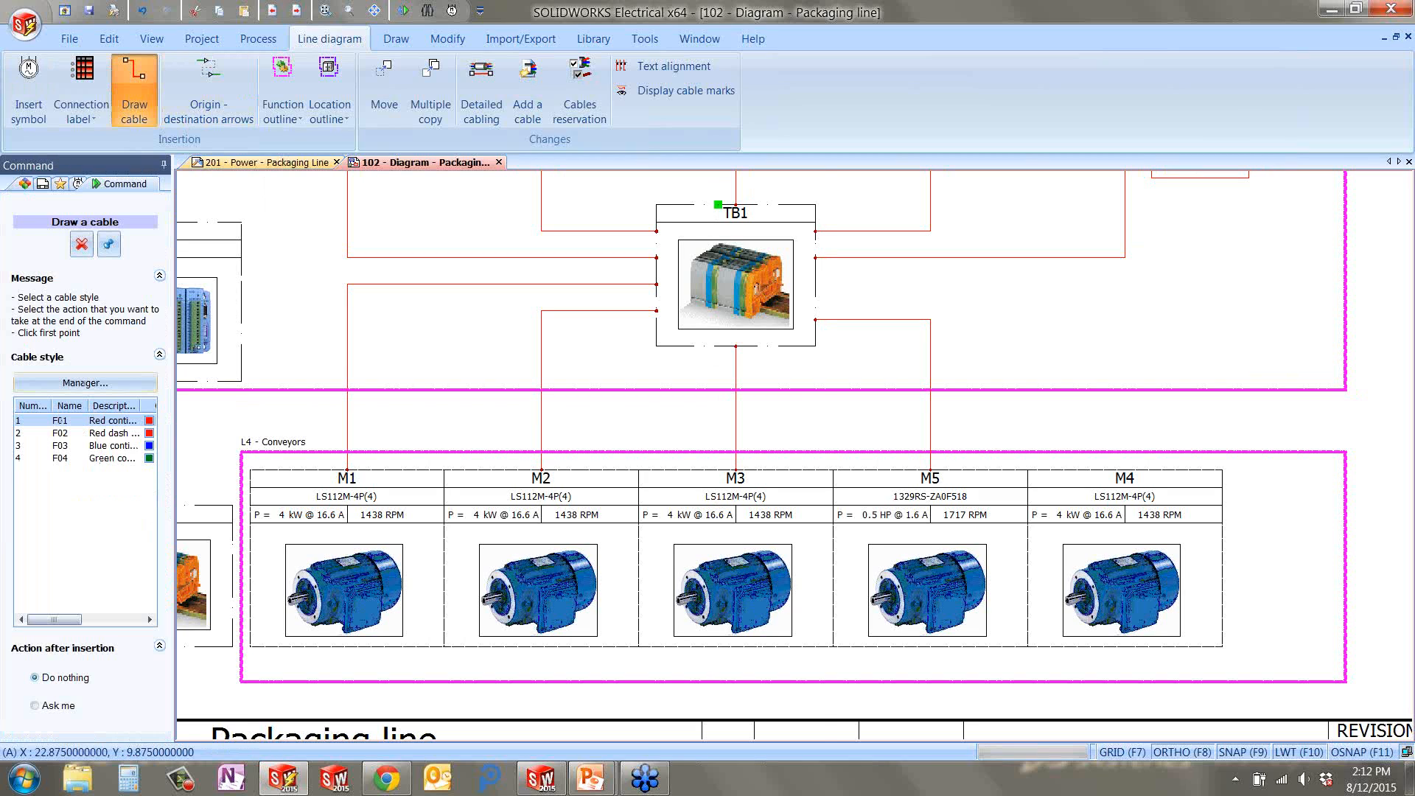
click(815, 284)
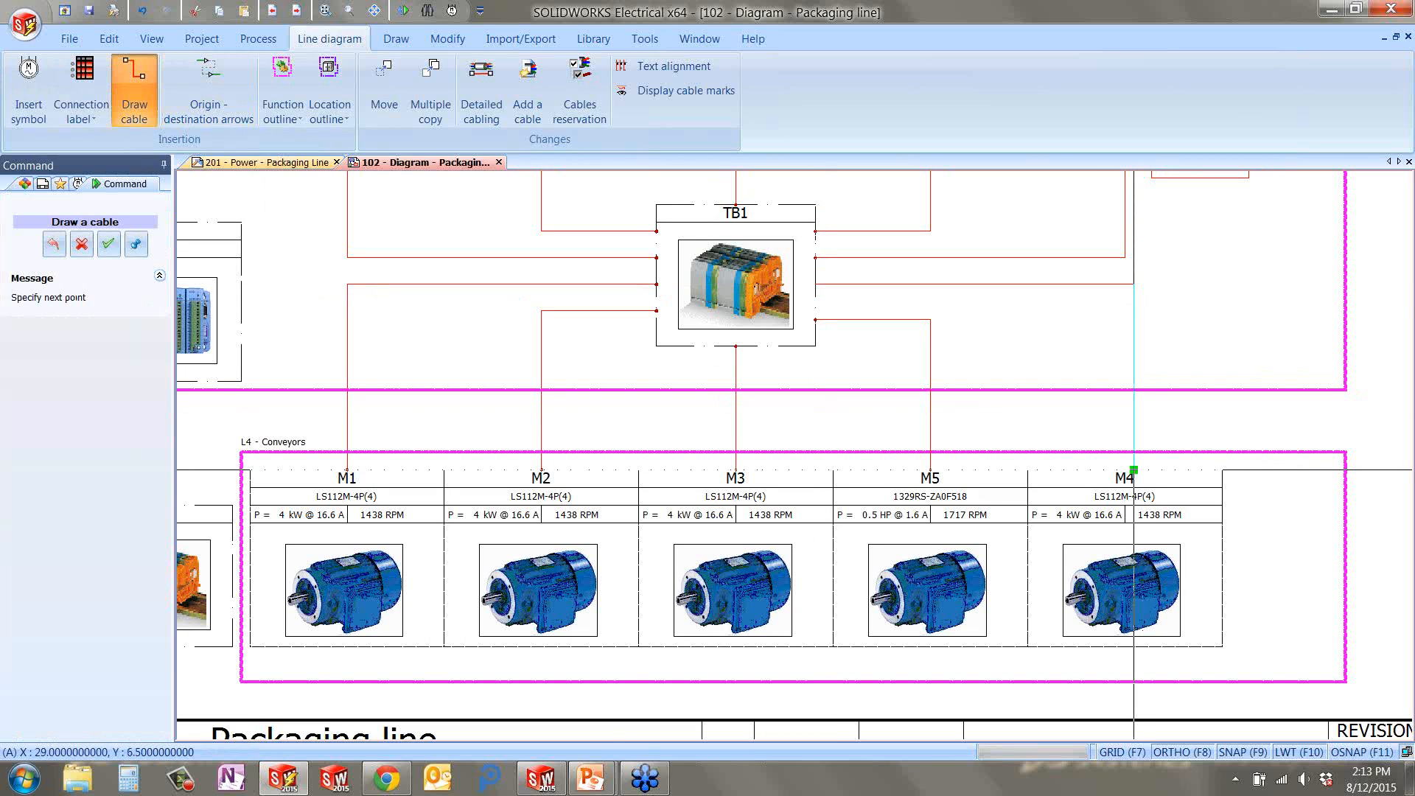
click(1133, 470)
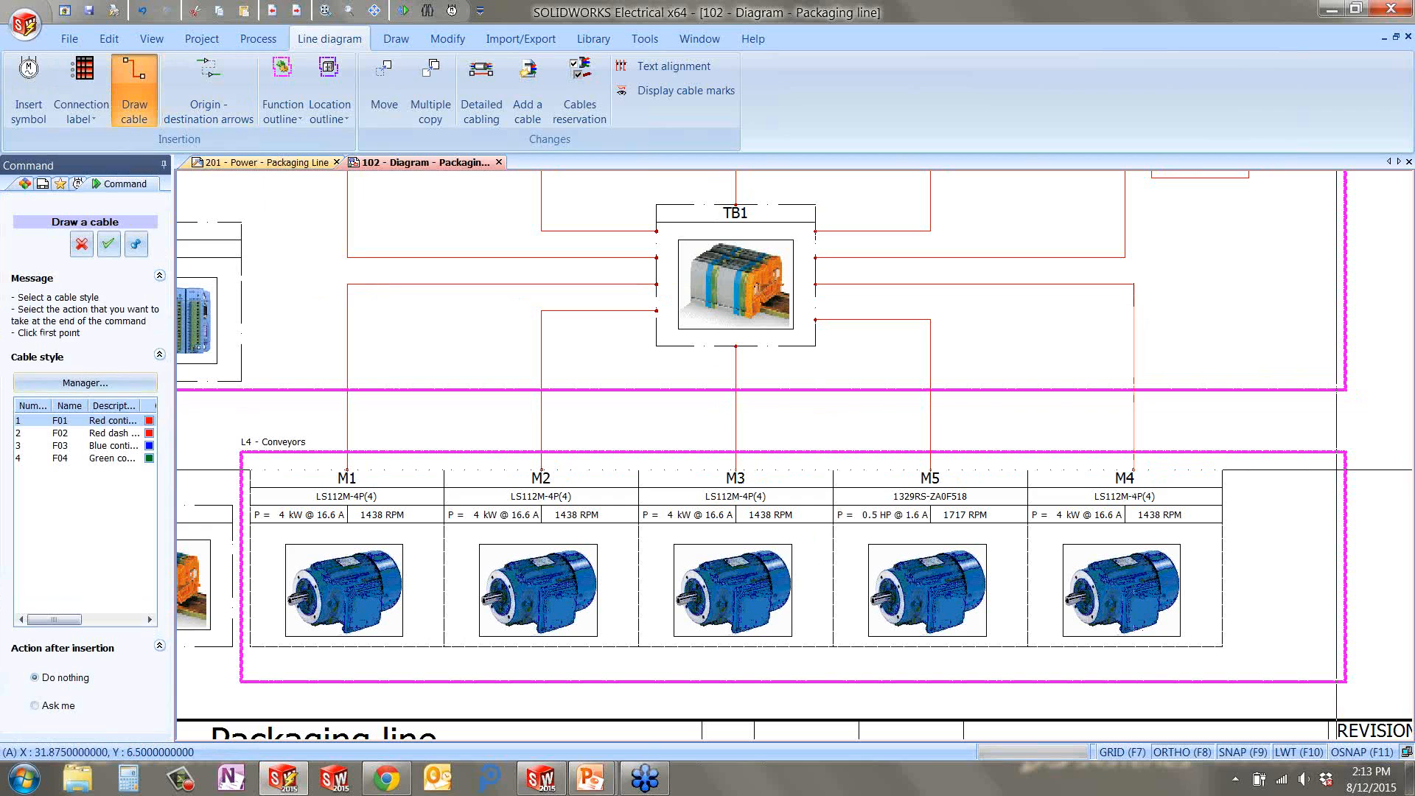
key(Escape)
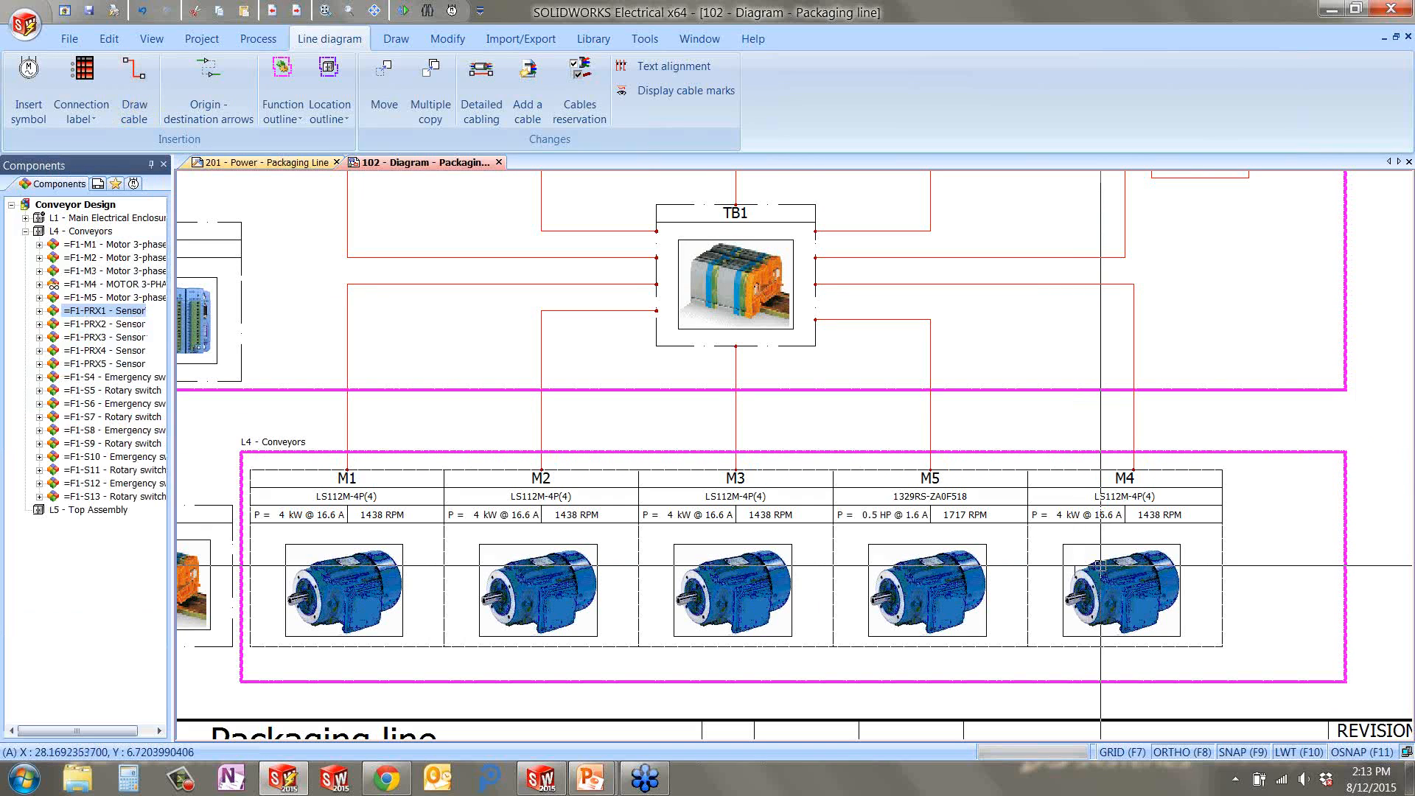
scroll(1101, 565, down, 4)
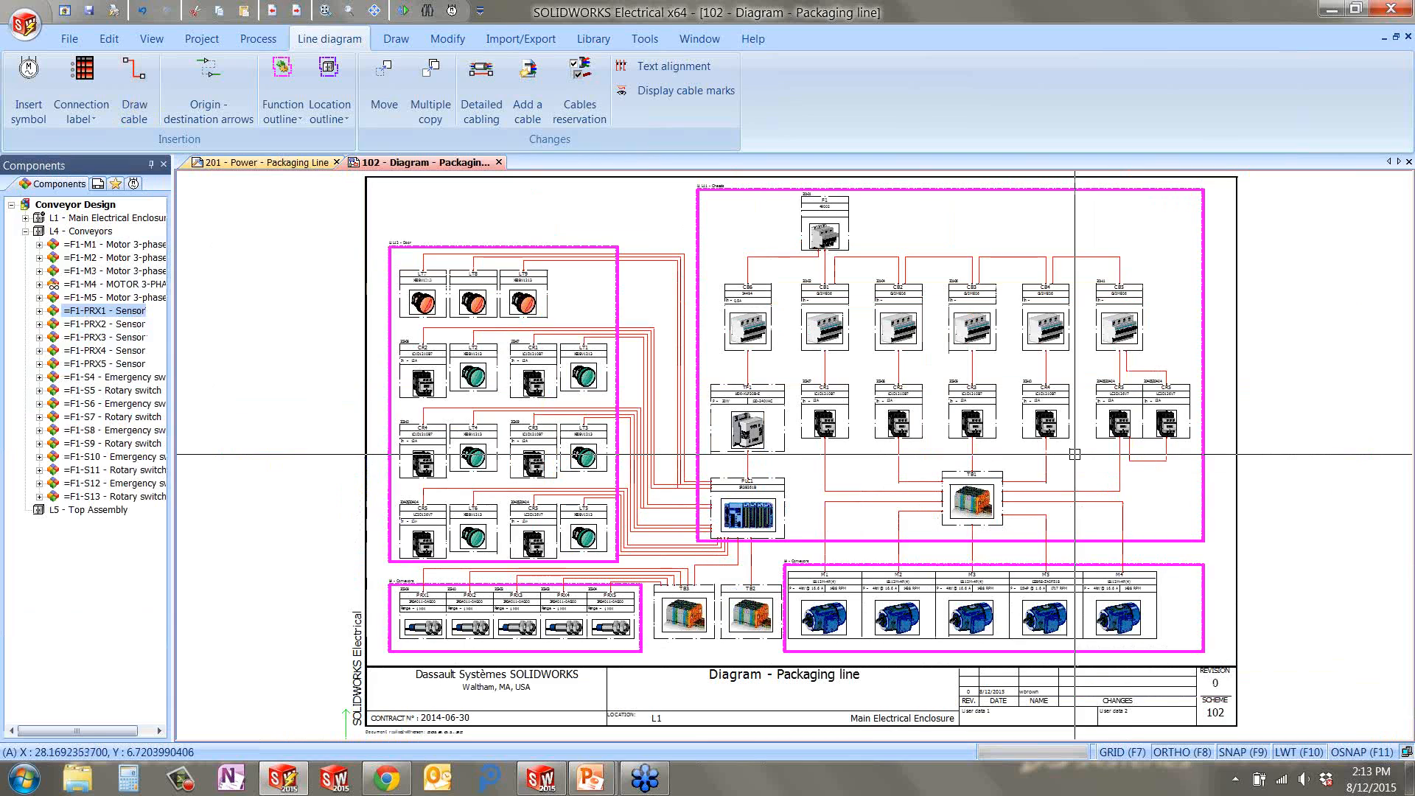
In drawing 201 - Power, copy the M3 motor circuit with its breaker, contactor, terminals and cable, and paste it directly below the original.
click(281, 165)
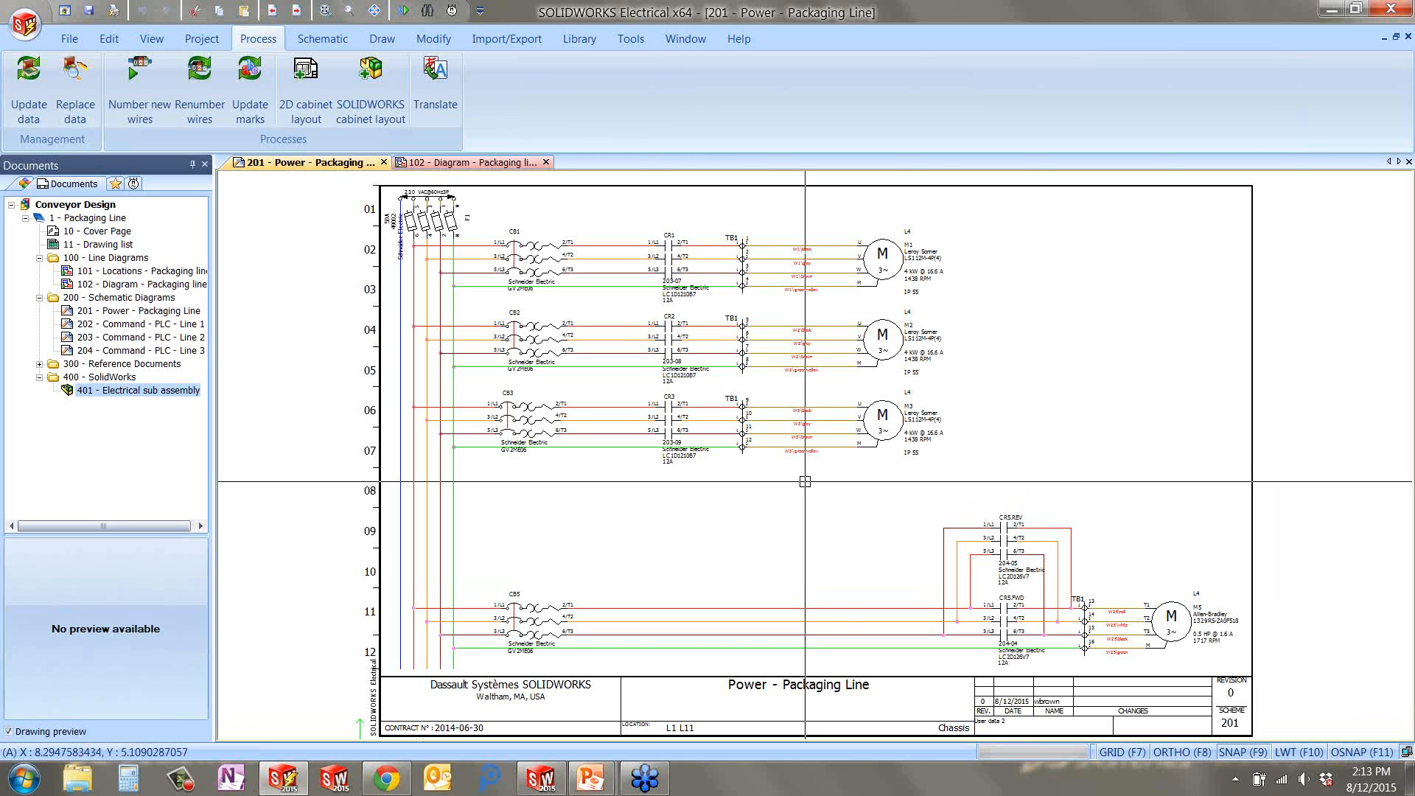
scroll(943, 386, up, 1)
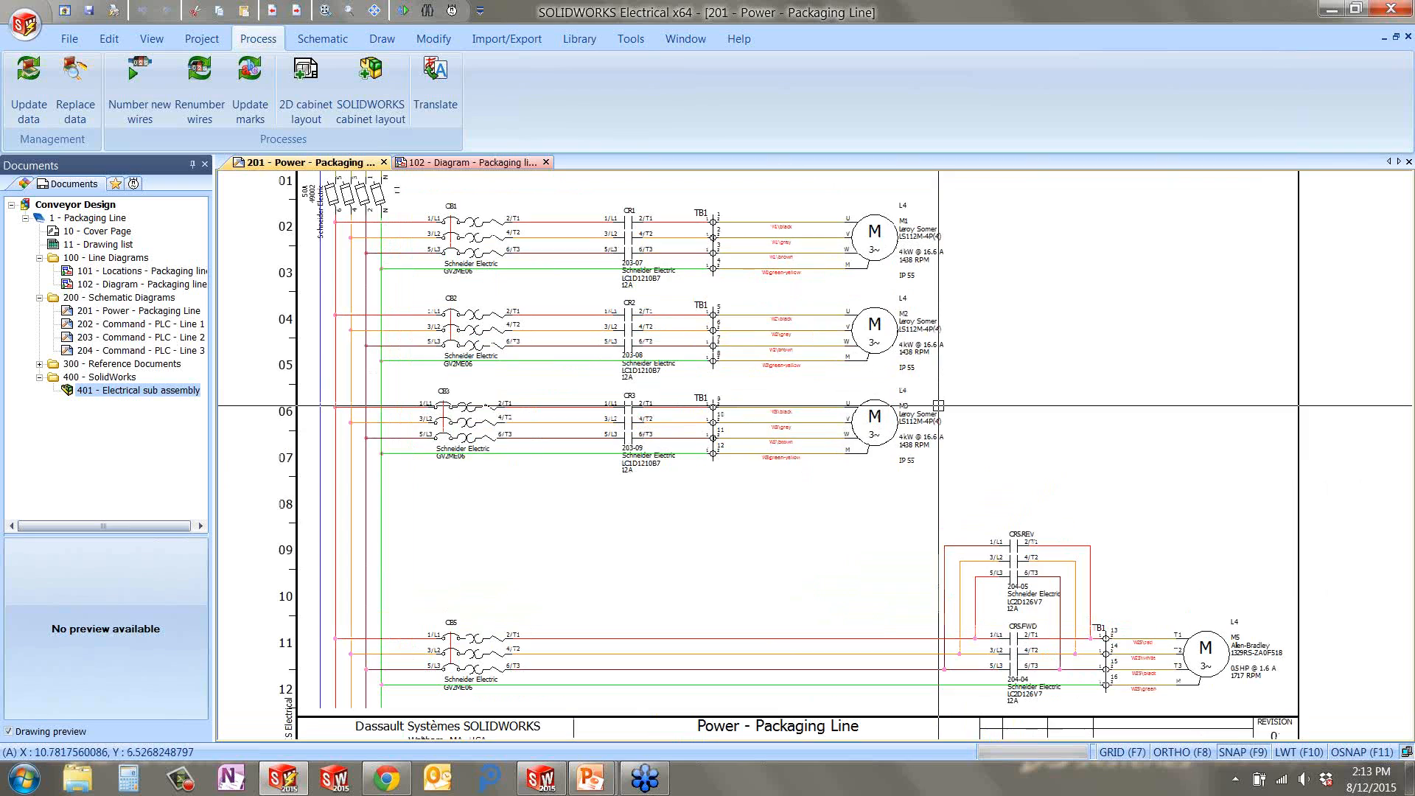
scroll(811, 479, up, 1)
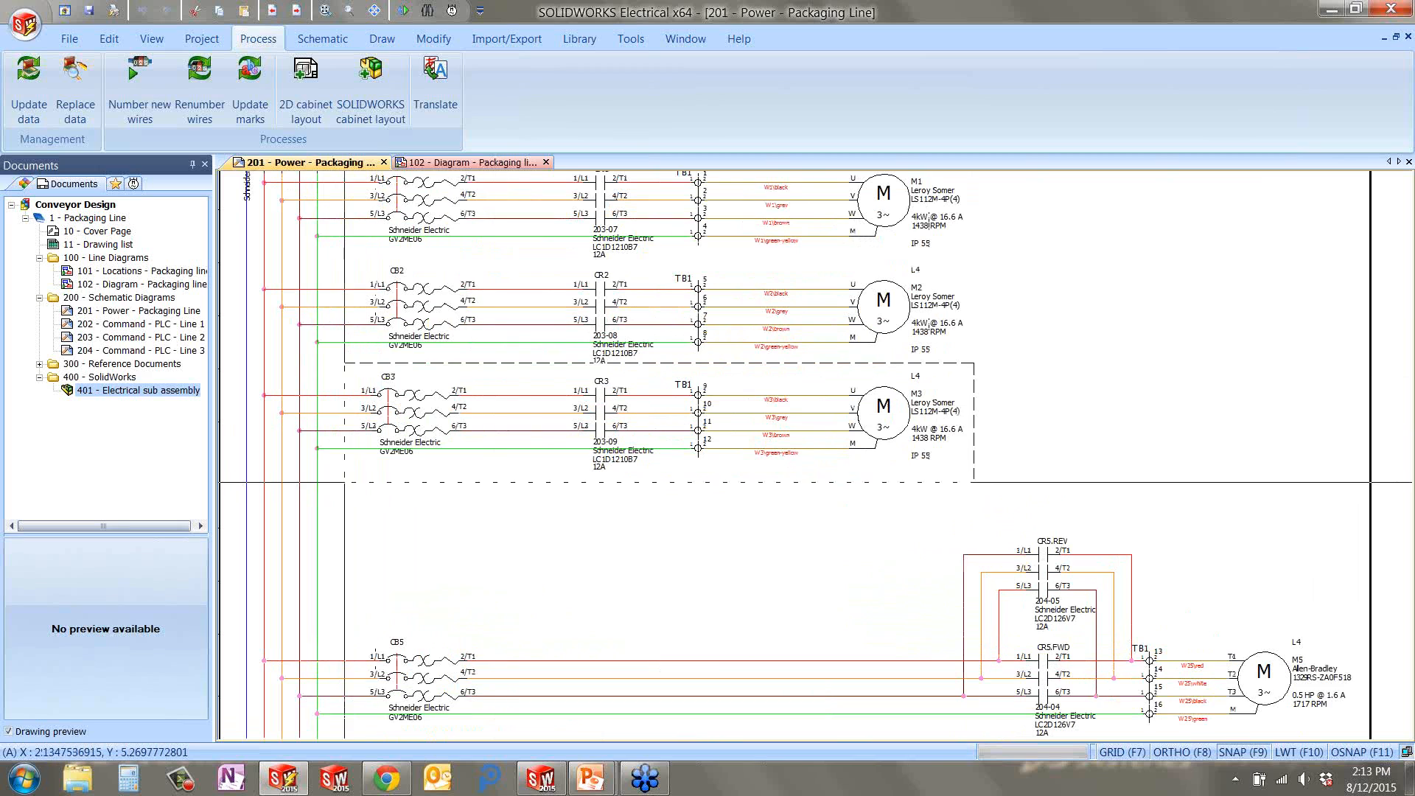
click(342, 482)
key(ctrl+c)
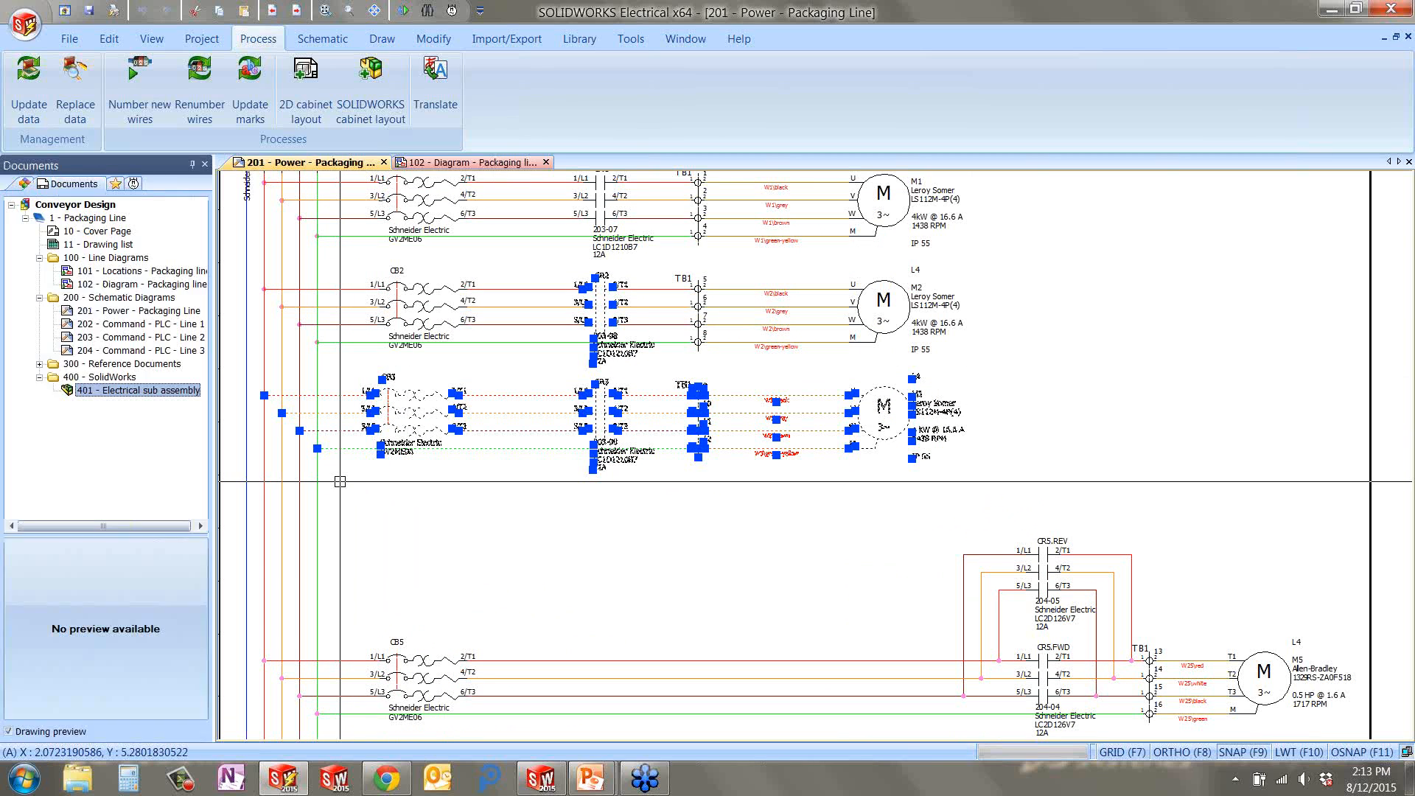
key(ctrl+v)
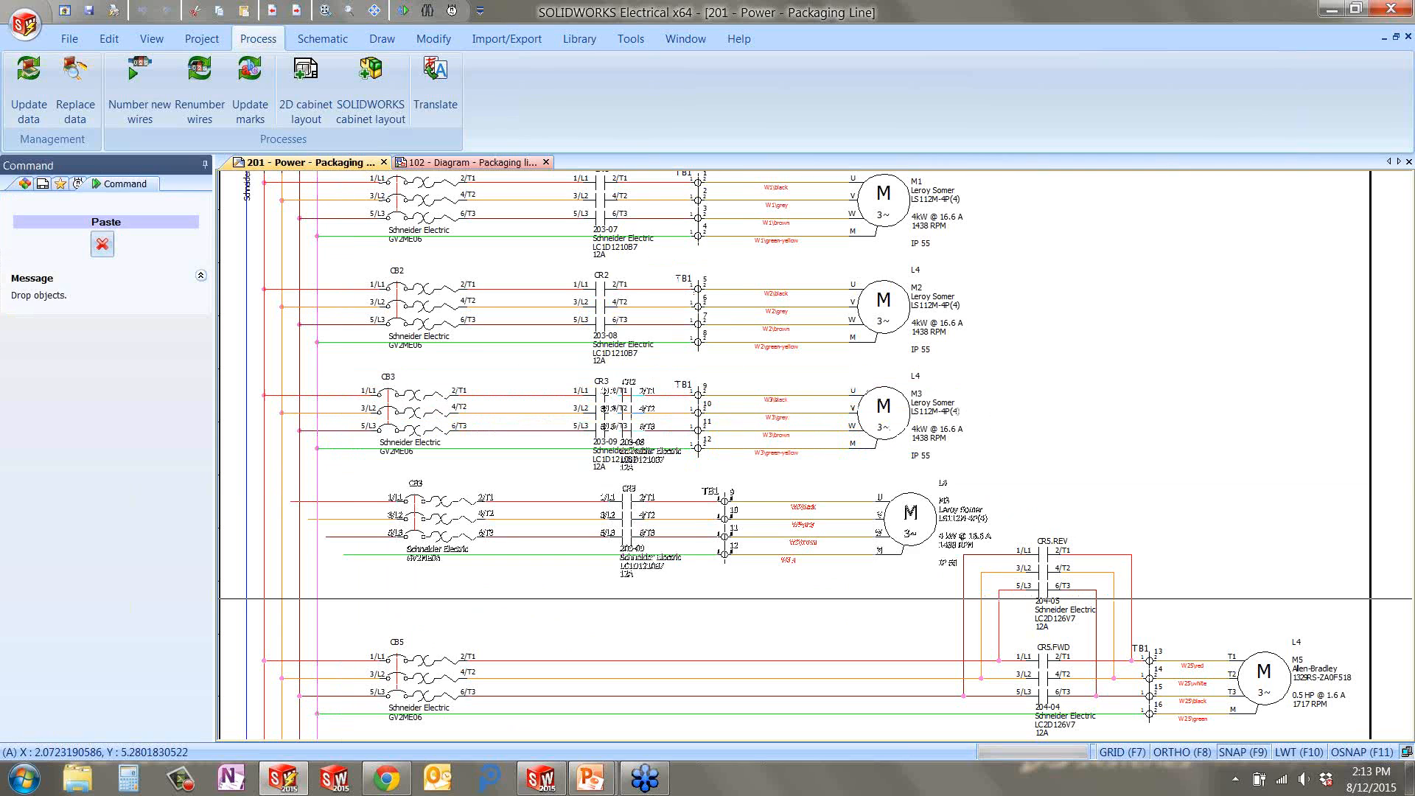
click(883, 511)
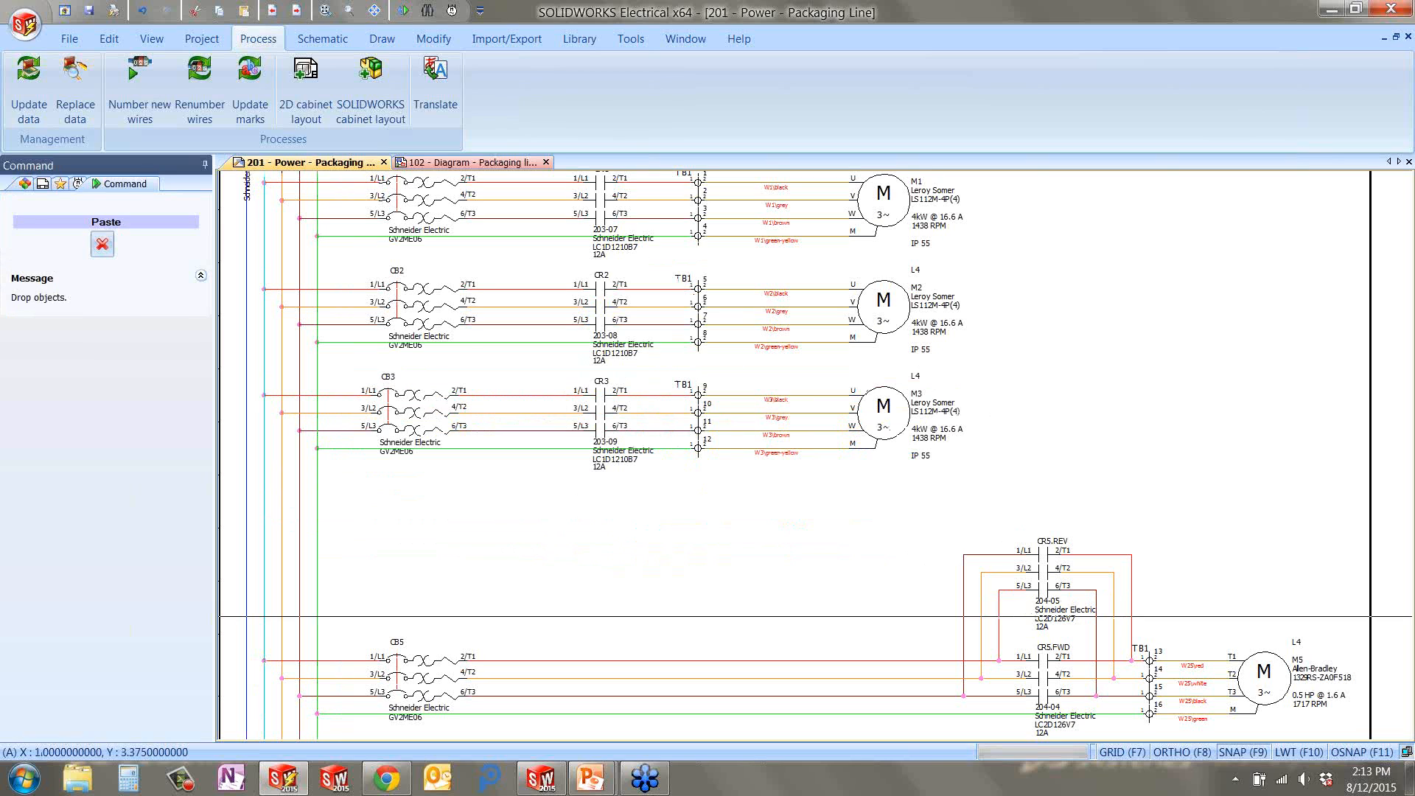
key(Escape)
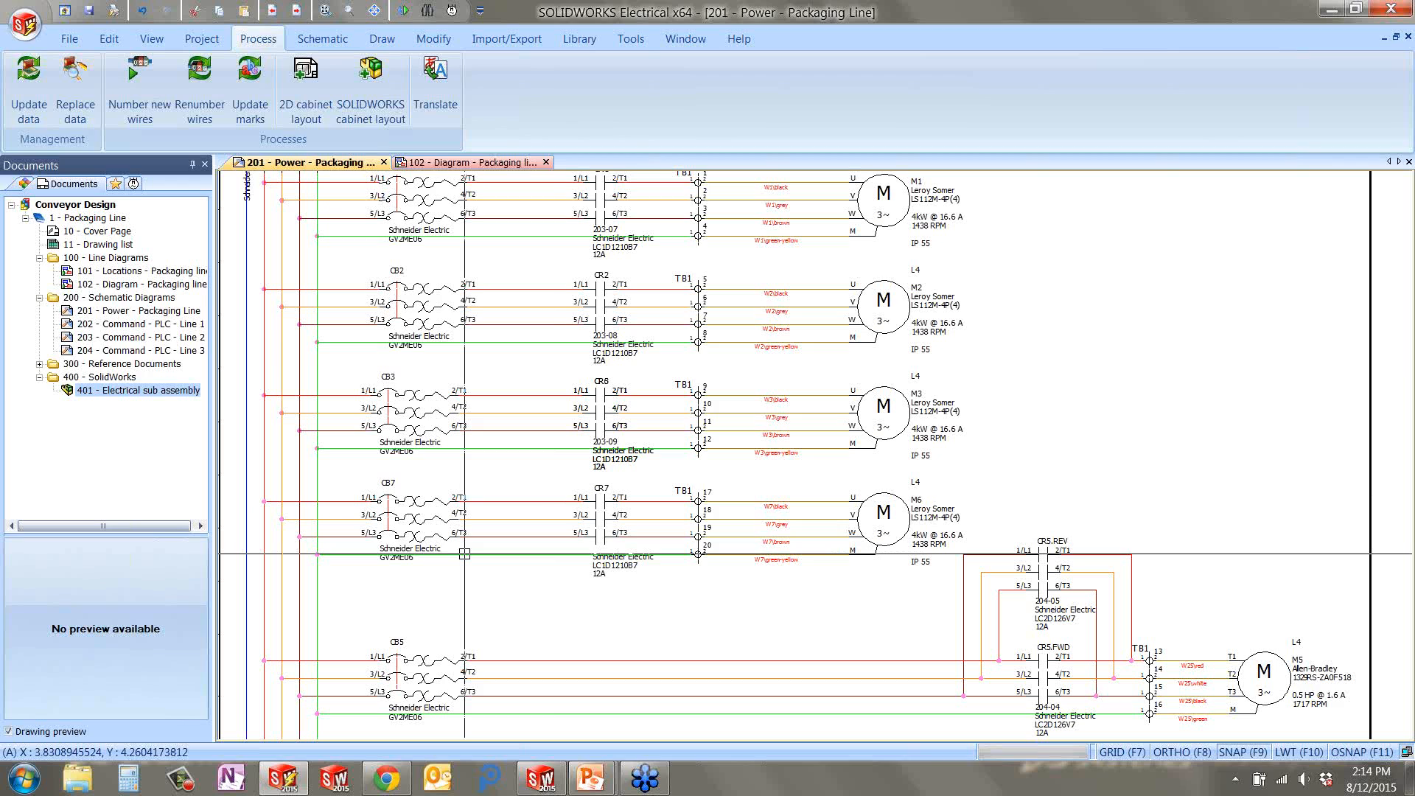
Move circuit breaker CB7 off its wires into the space below, and undo the move.
drag(464, 553, 597, 652)
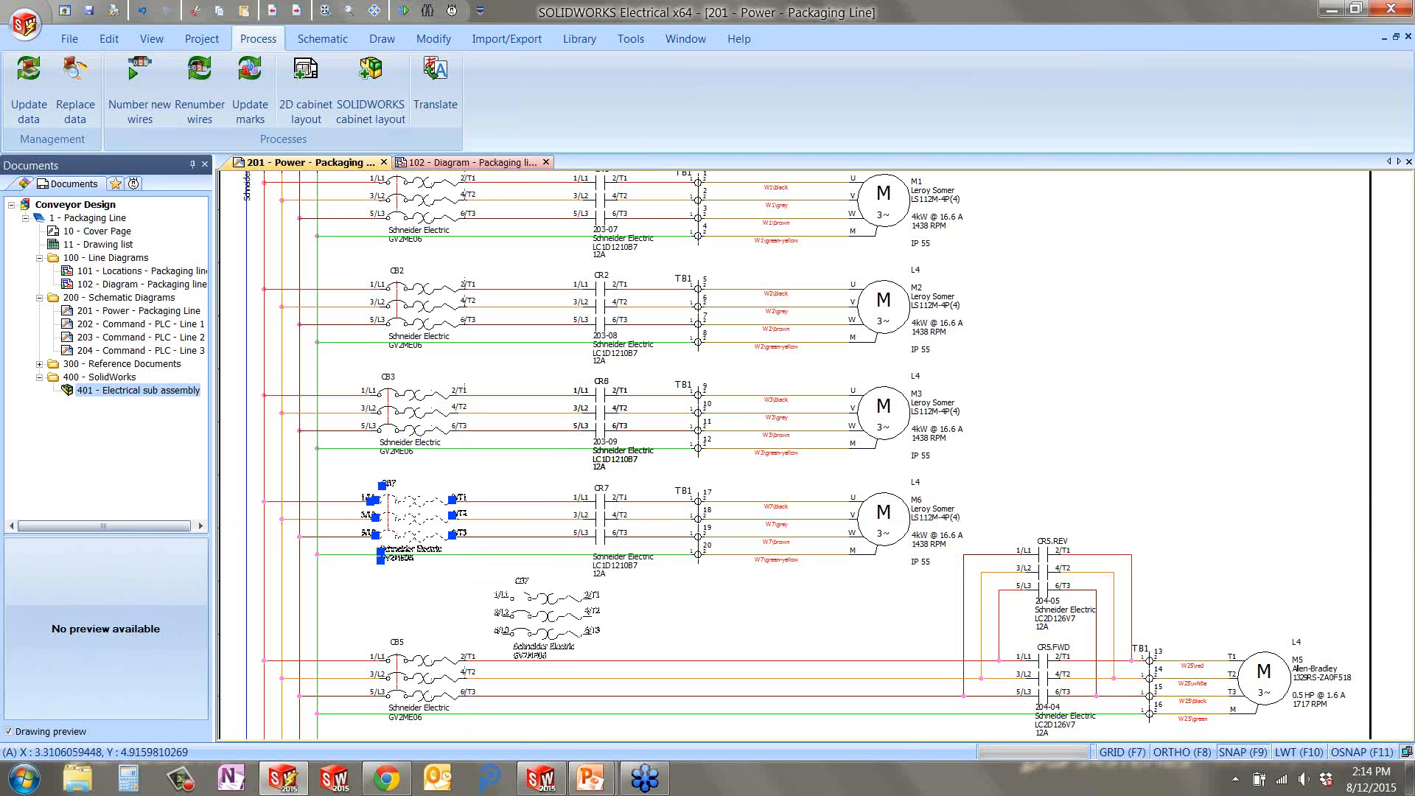
click(568, 602)
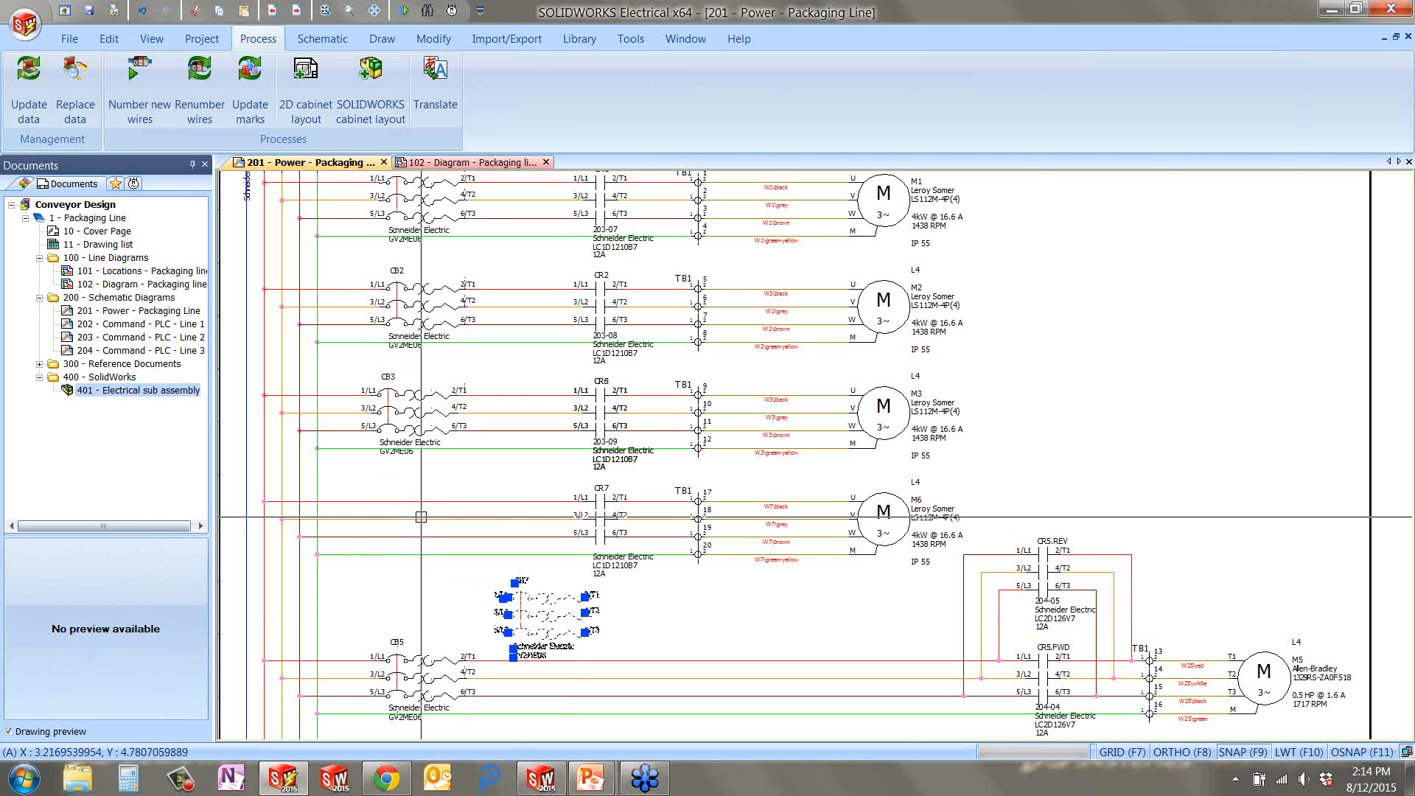
key(ctrl+z)
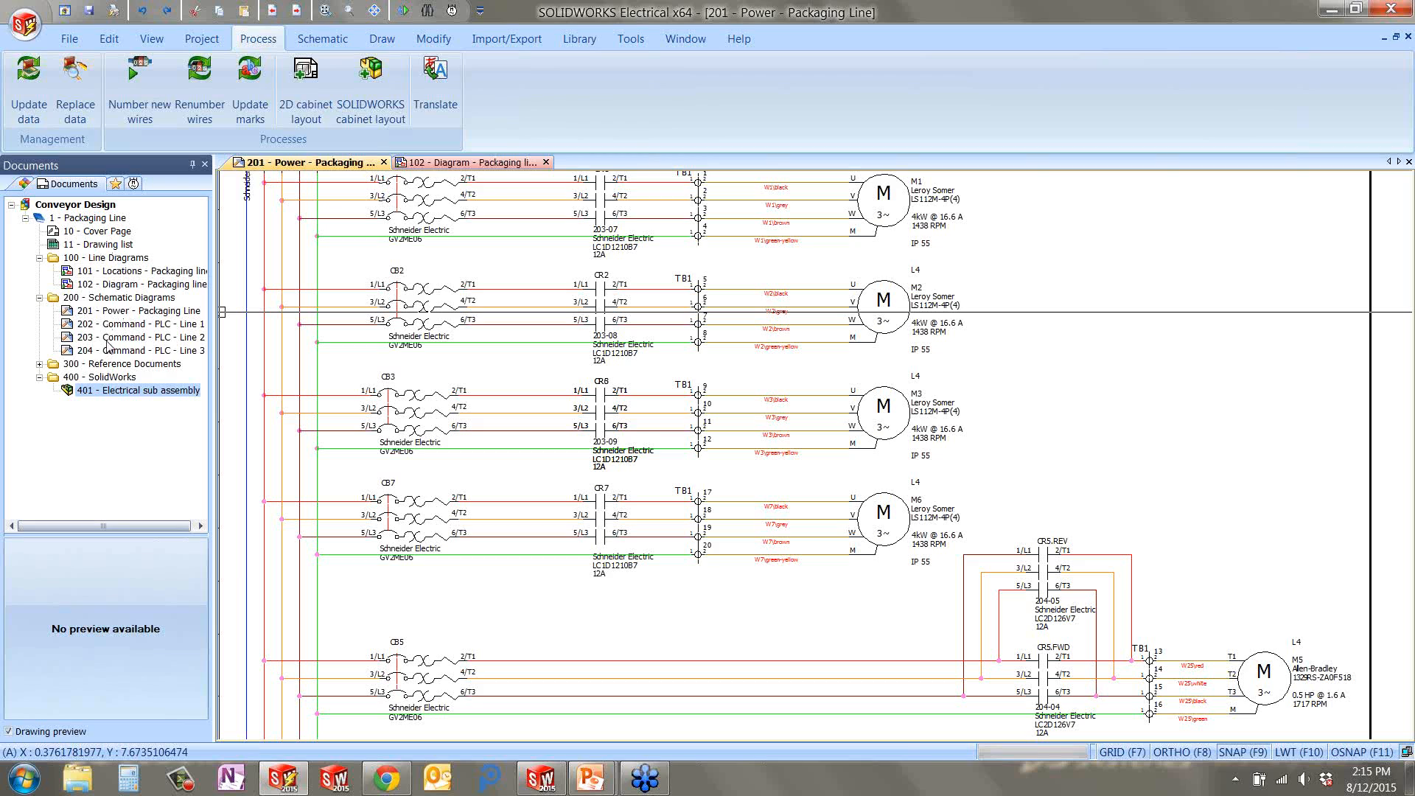
Examine the Schneider Electric GV2ME06 data sheet from the 300 - Reference Documents folder and close it.
click(38, 365)
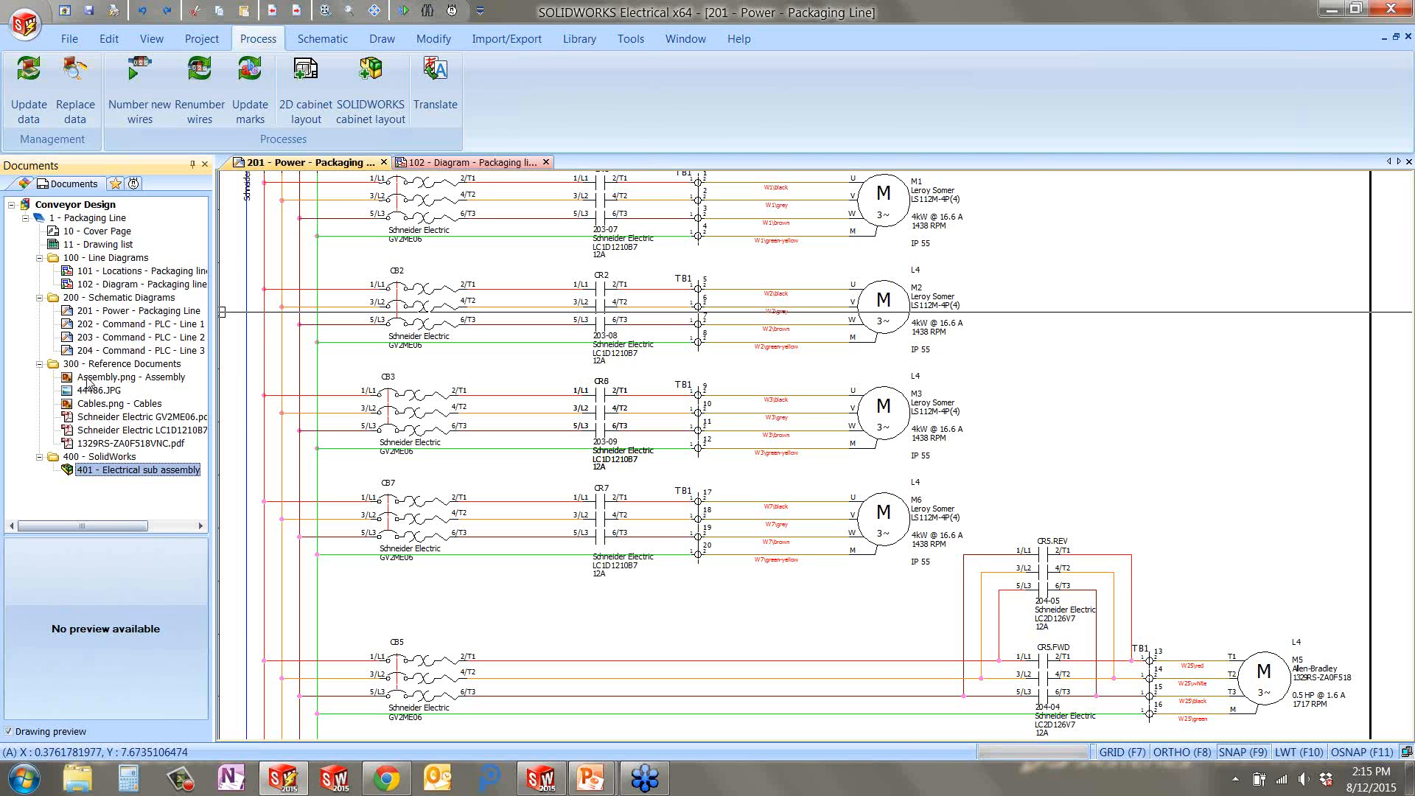
double_click(104, 417)
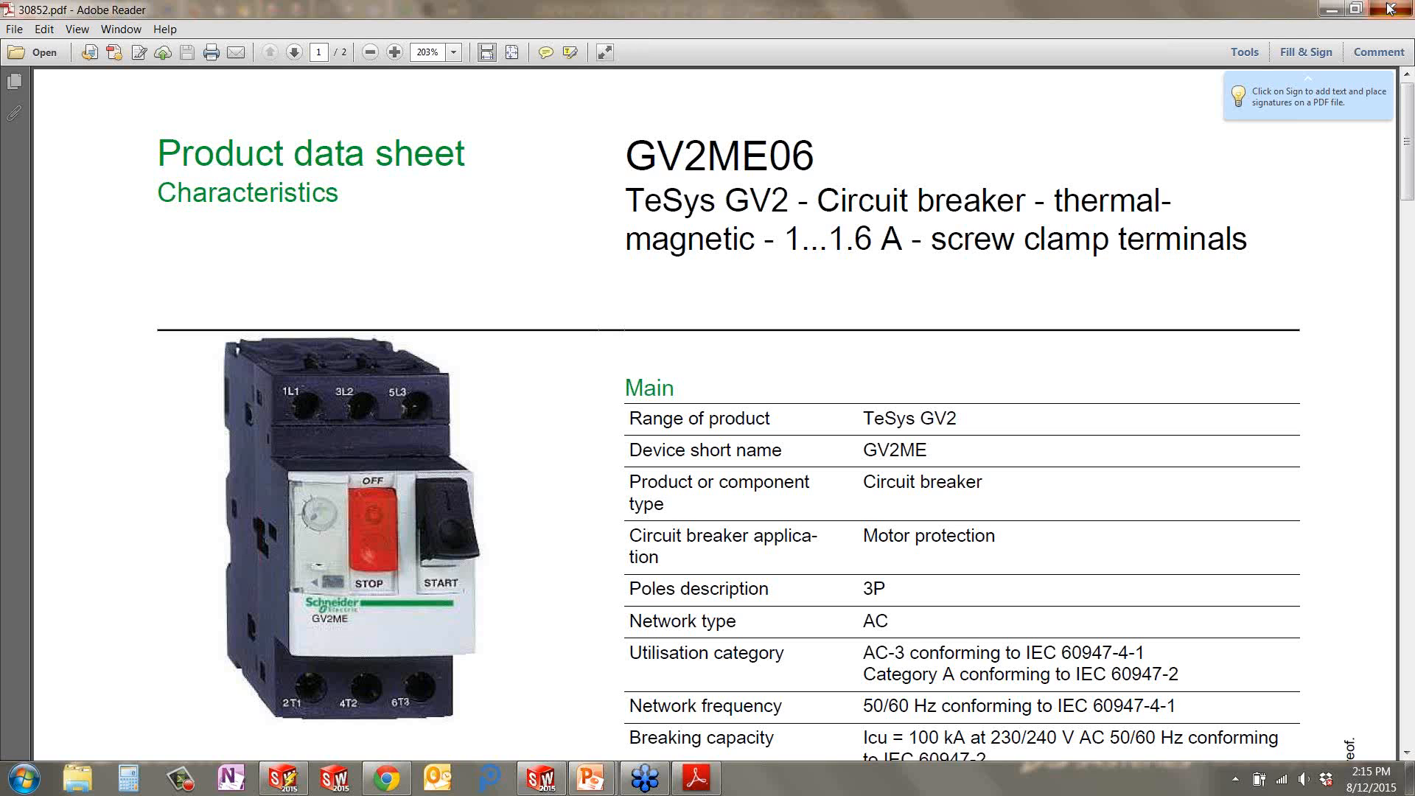
click(1390, 8)
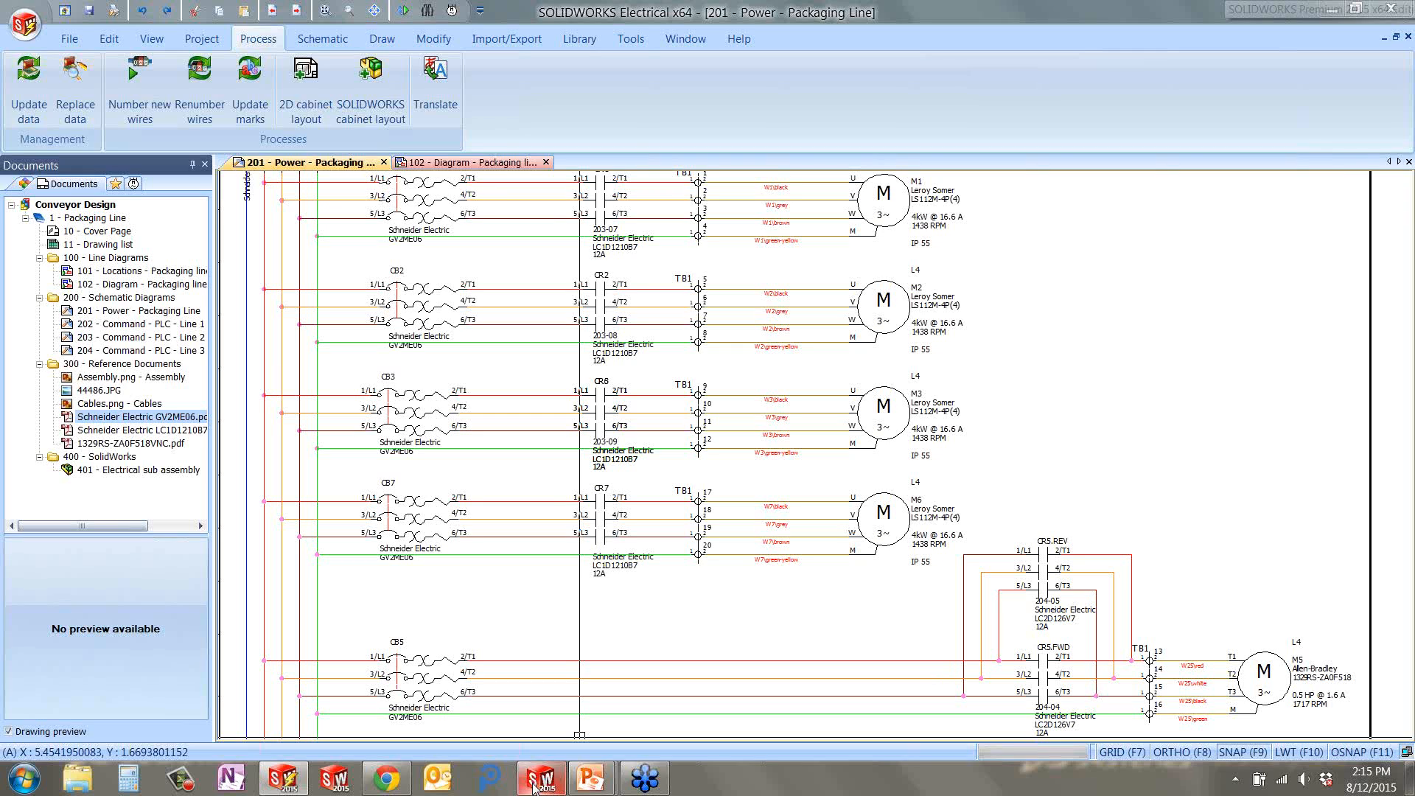
Switch to the 44486 assembly in SOLIDWORKS, view drawing 201 - Power from the Conveyor Design electrical documents, and close it.
click(535, 787)
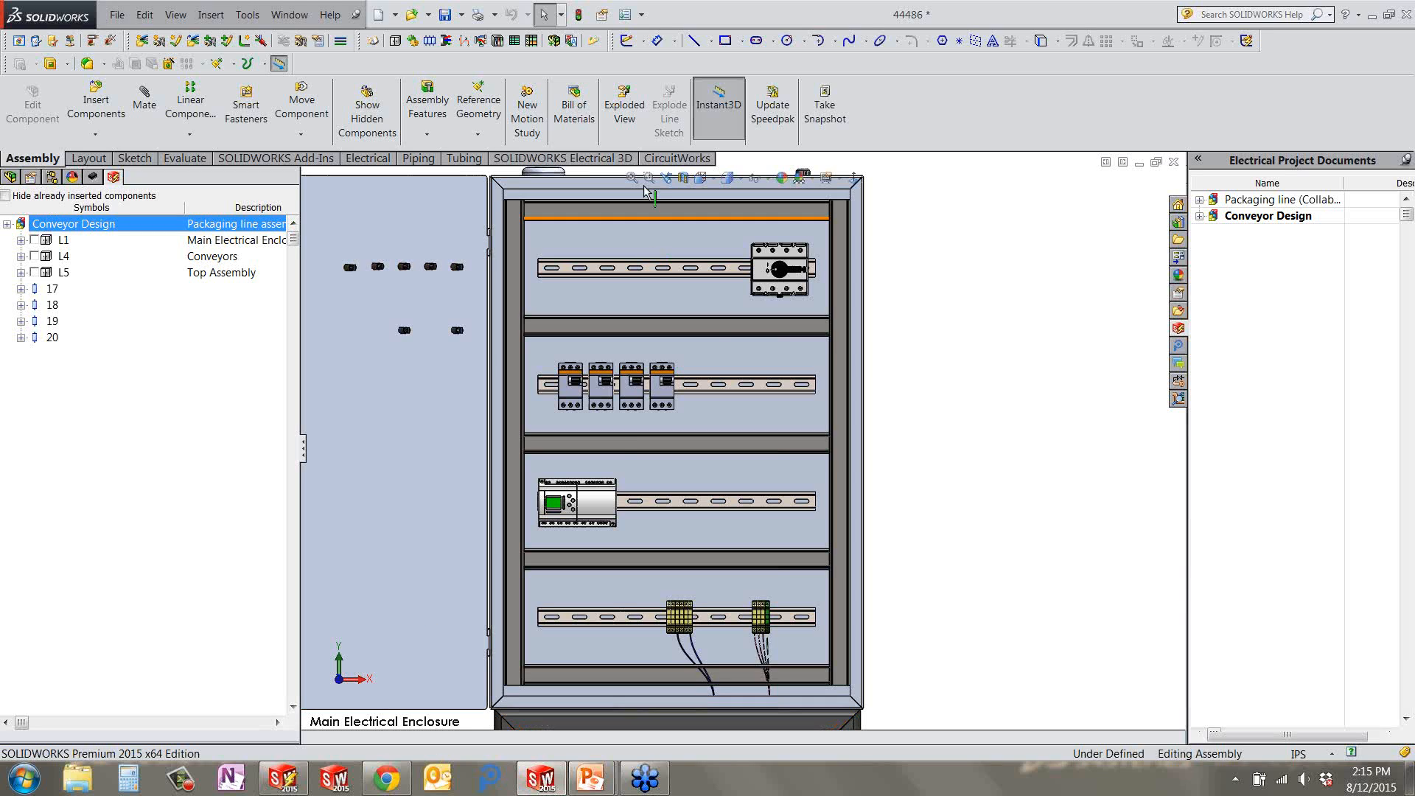
click(600, 160)
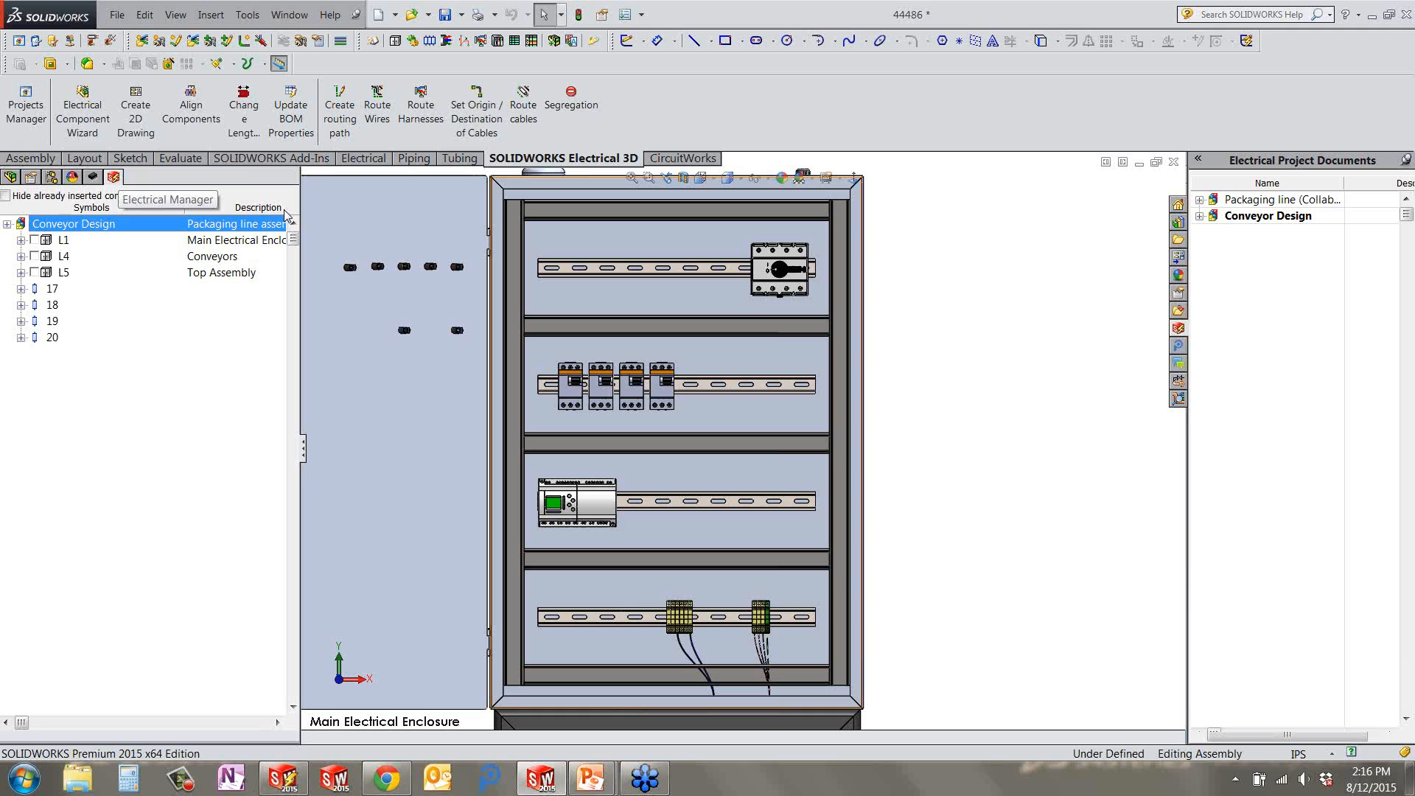
click(1199, 218)
click(1227, 296)
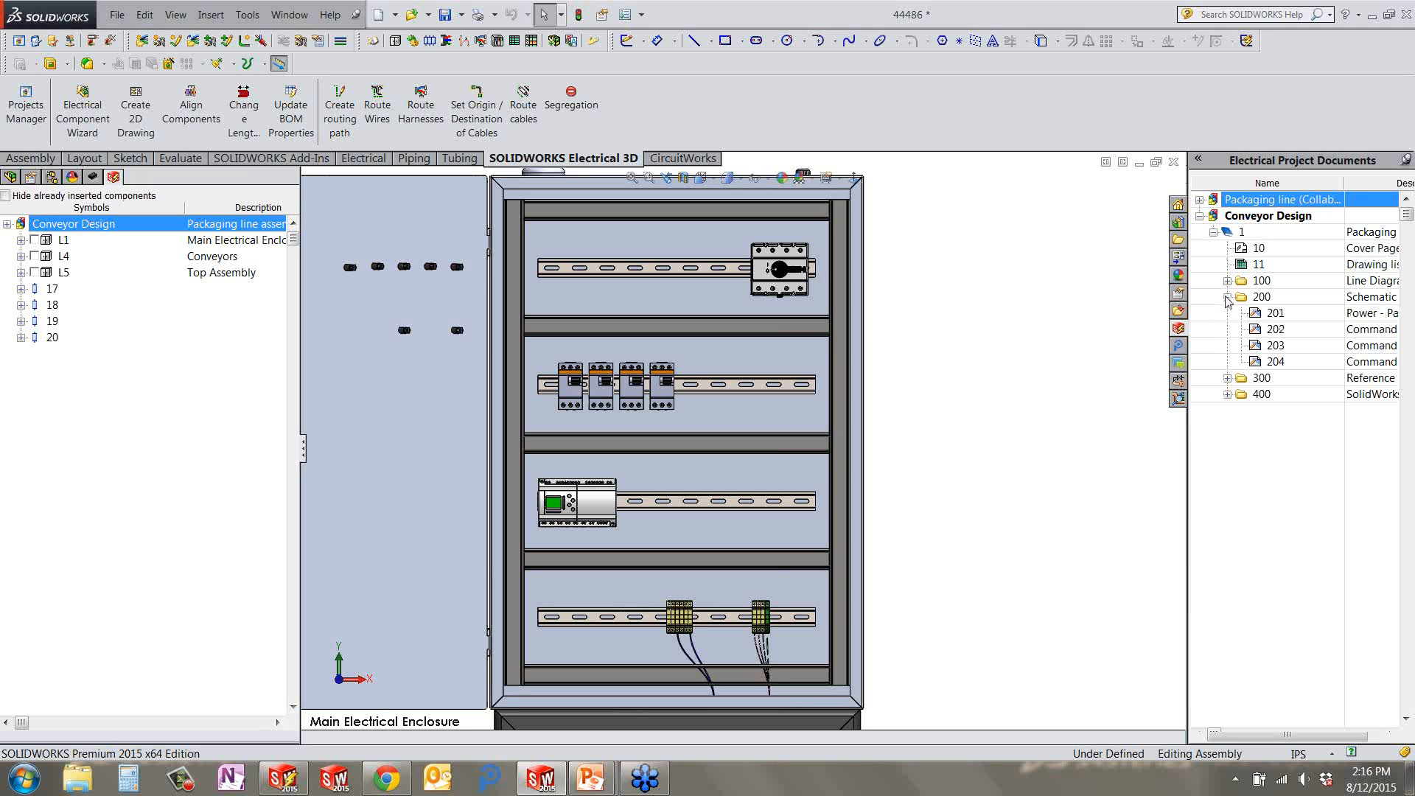
click(1259, 316)
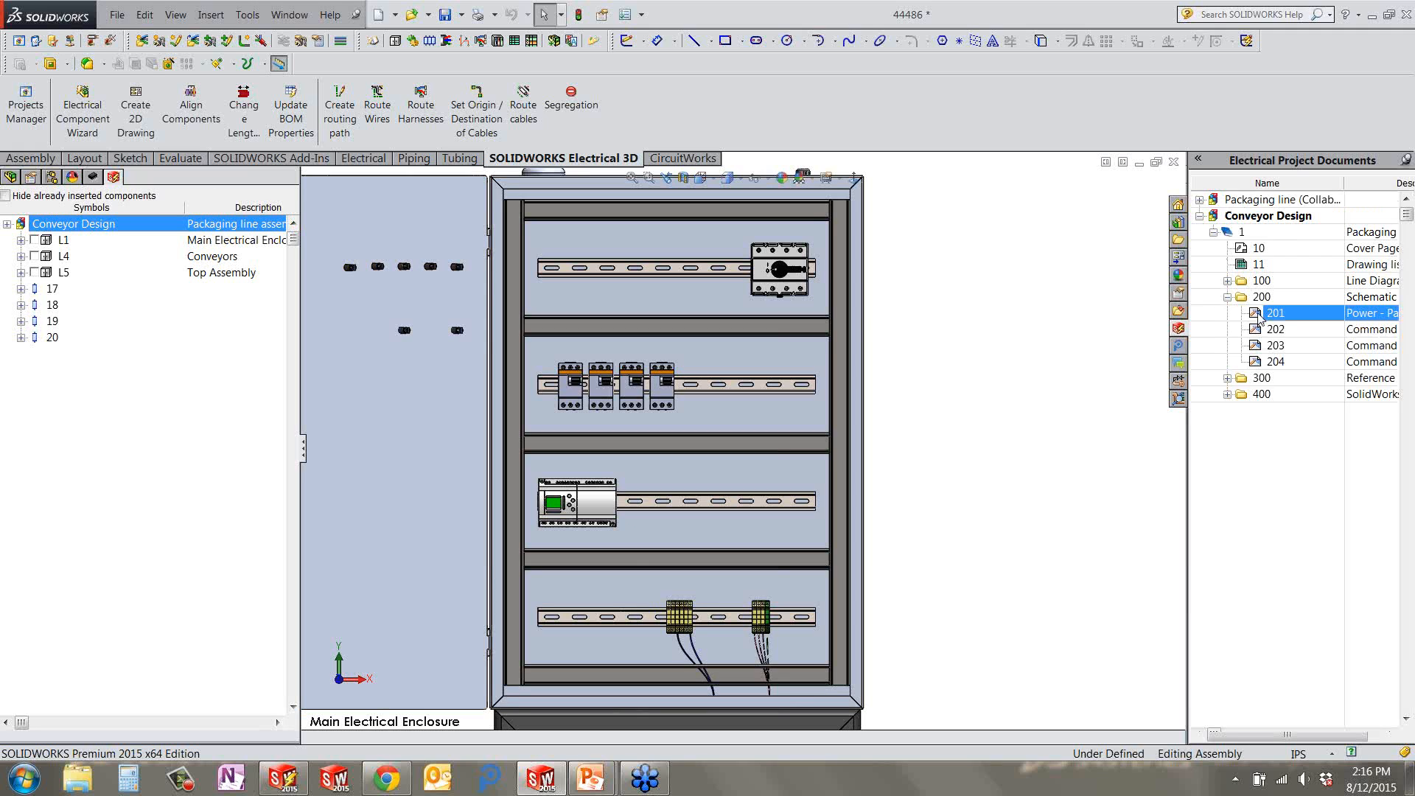
double_click(1259, 317)
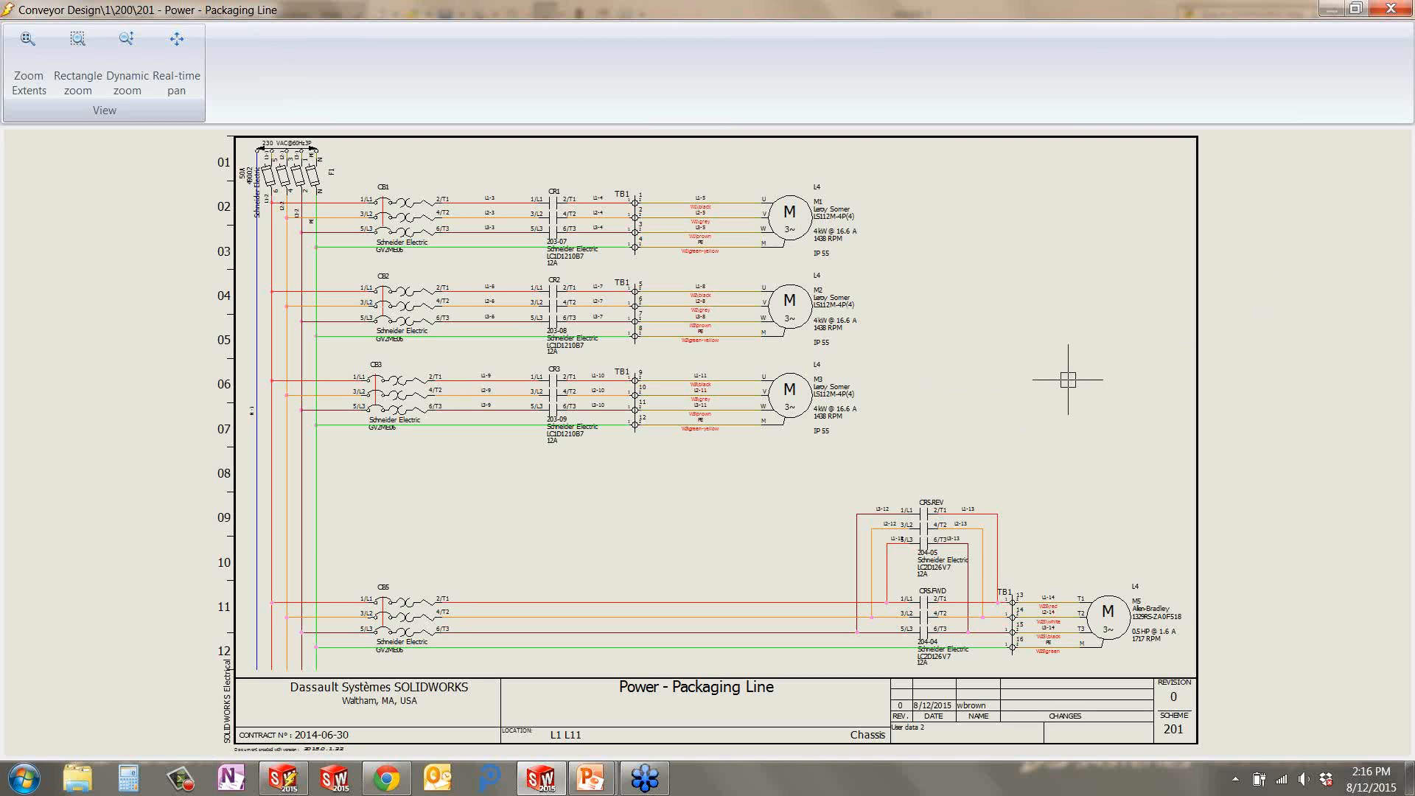
click(1385, 10)
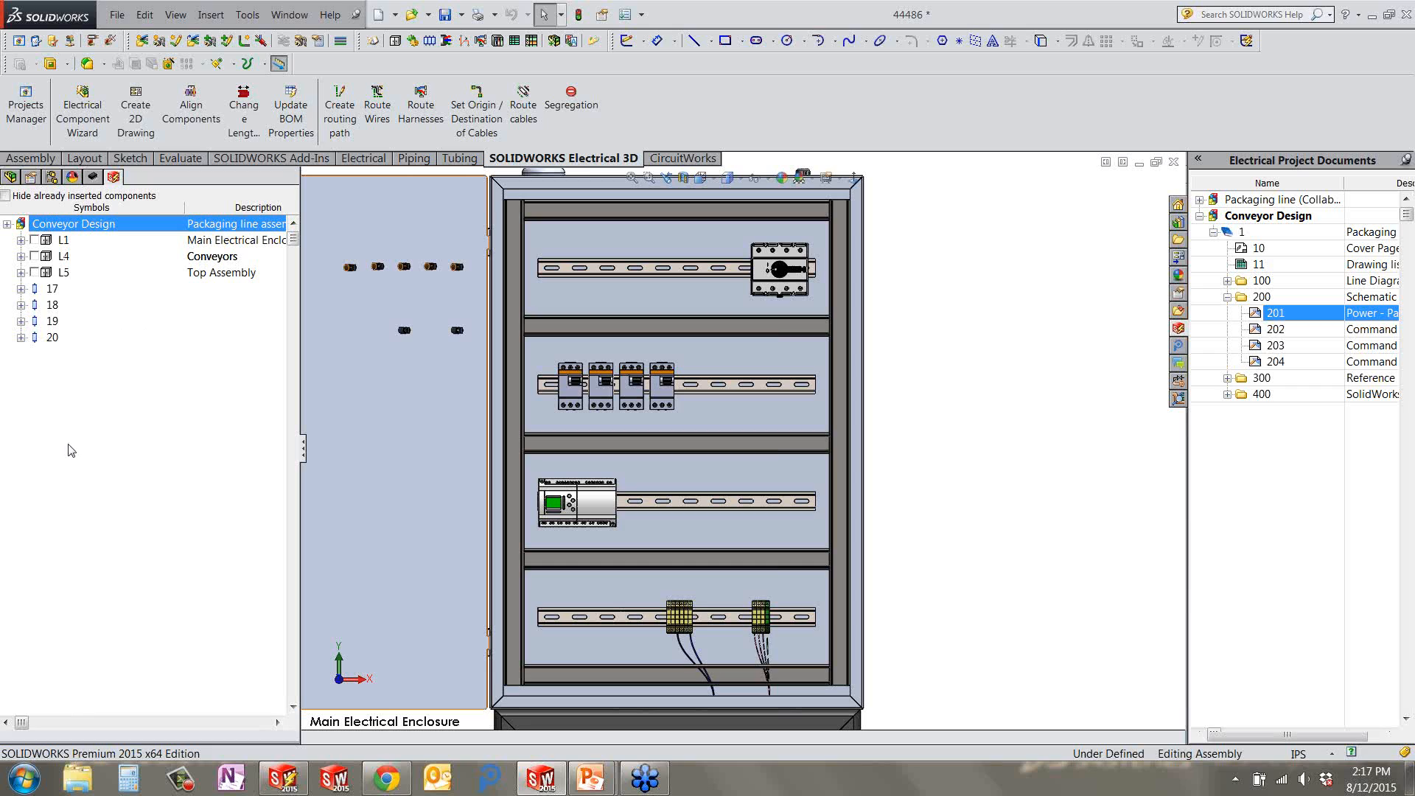
Examine the electrical components assigned to main enclosure L1 and its chassis L11 in the Conveyor Design project.
click(13, 178)
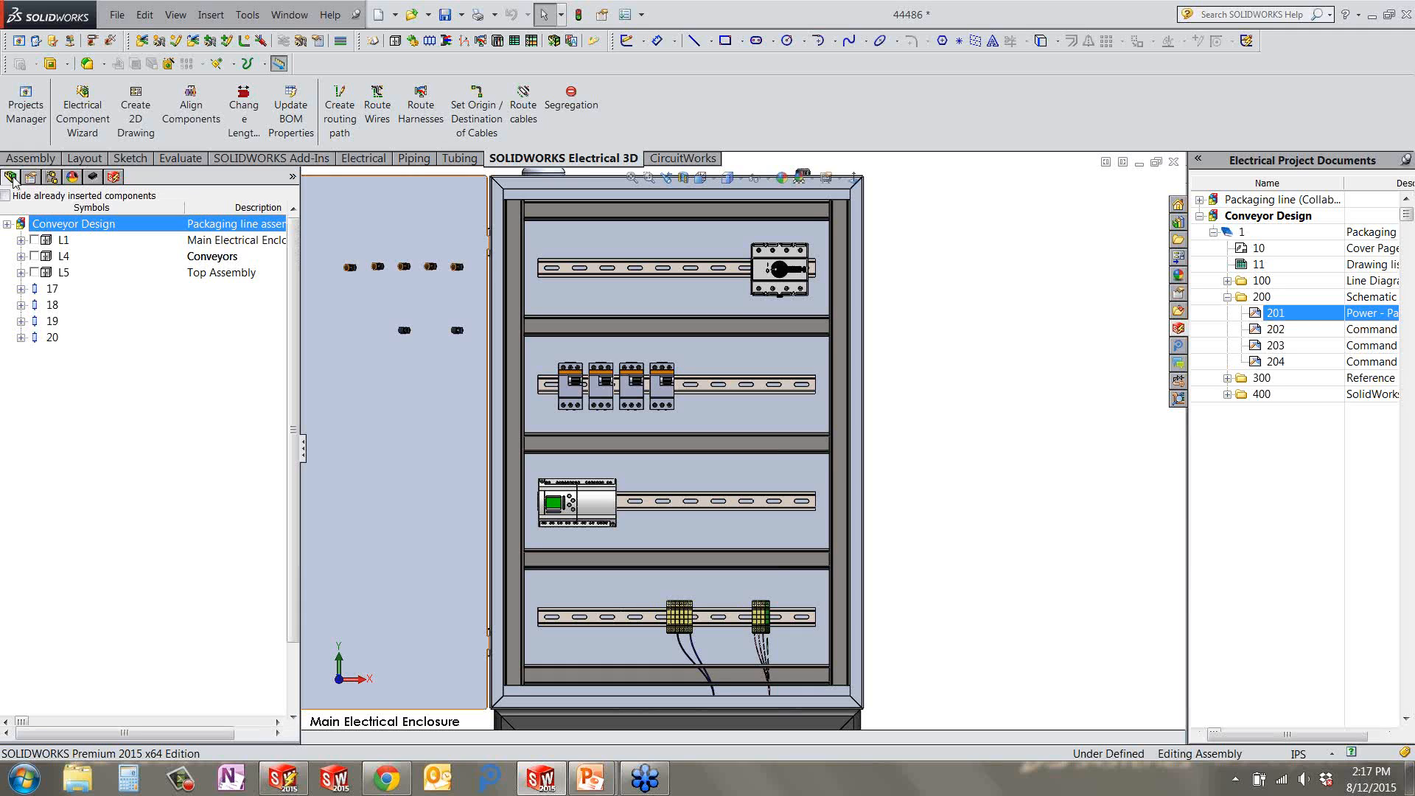
click(13, 177)
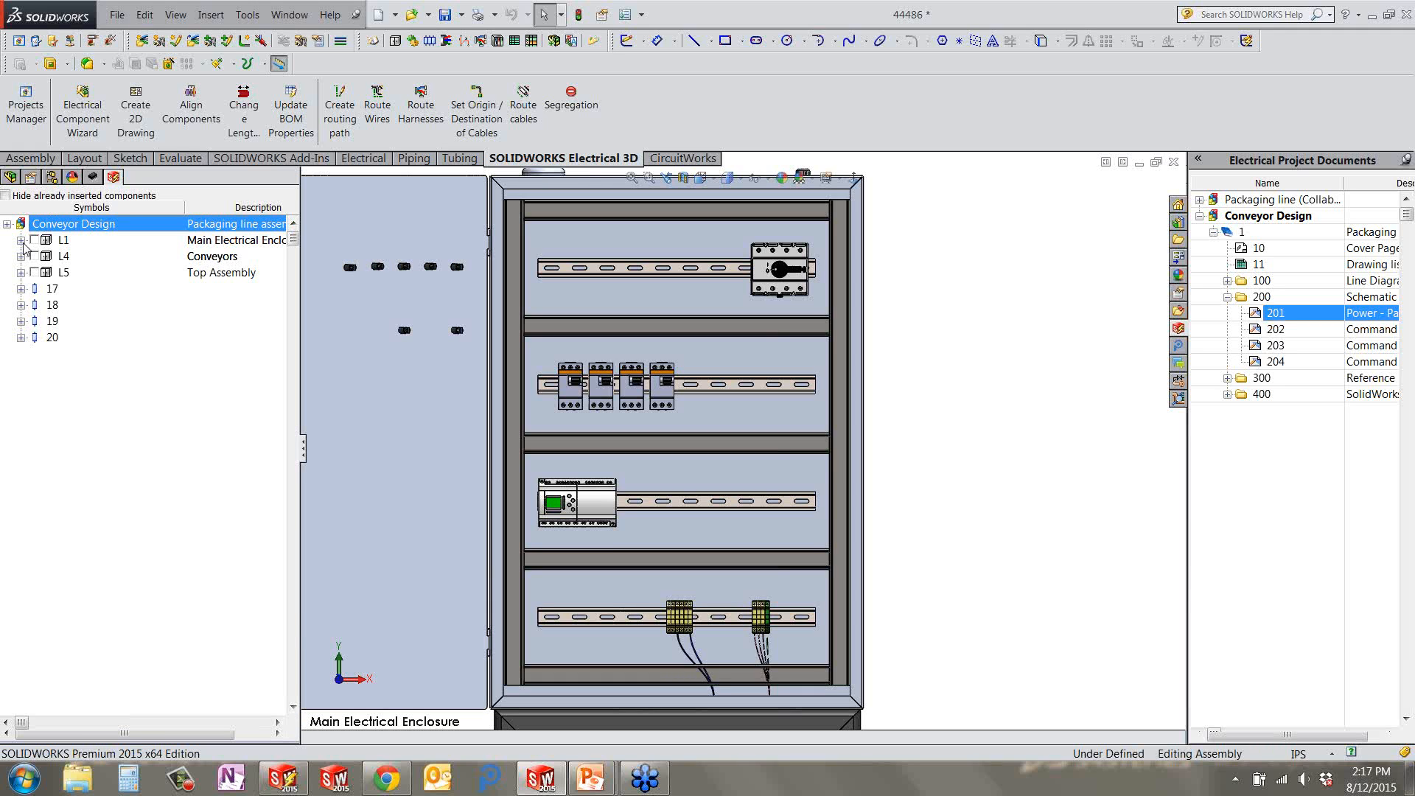
click(21, 240)
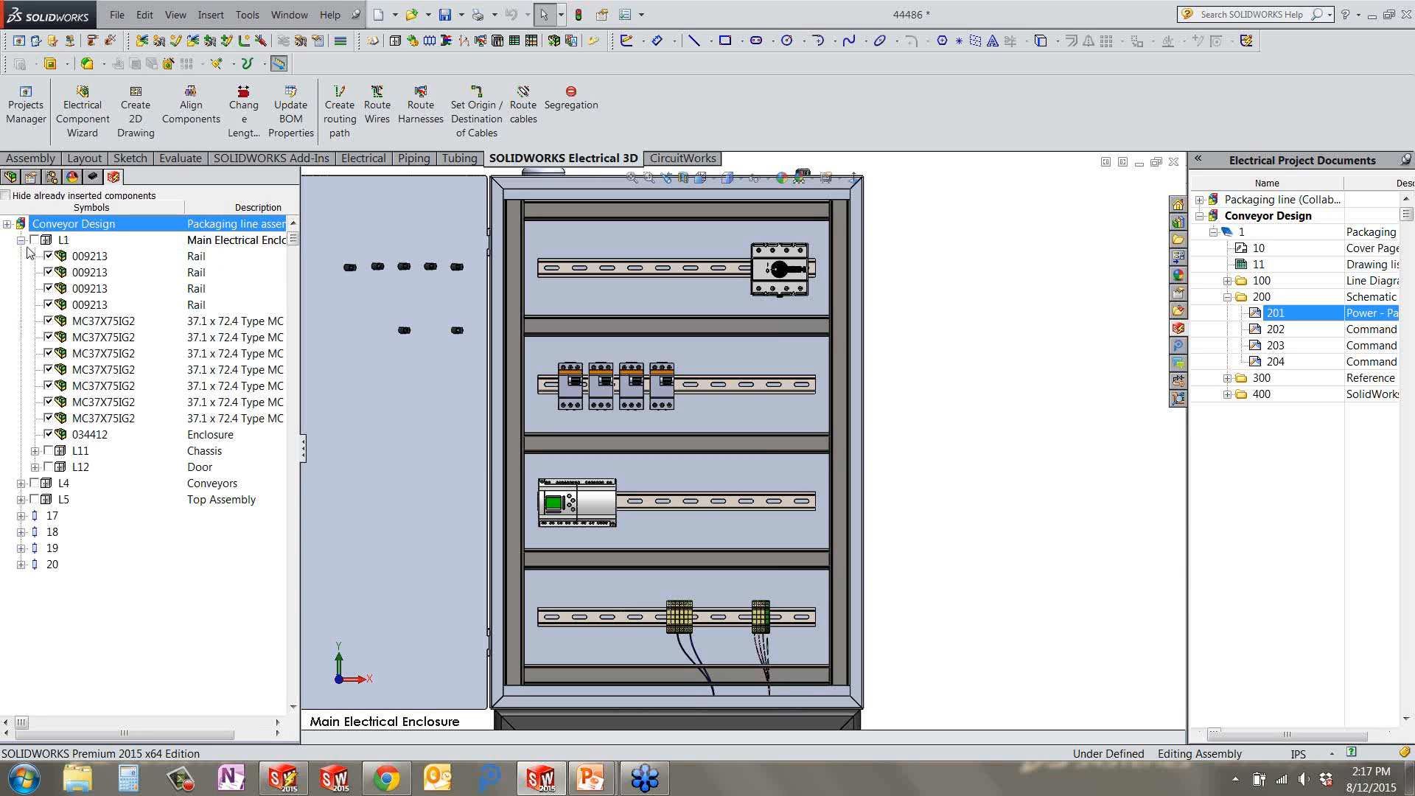
click(35, 450)
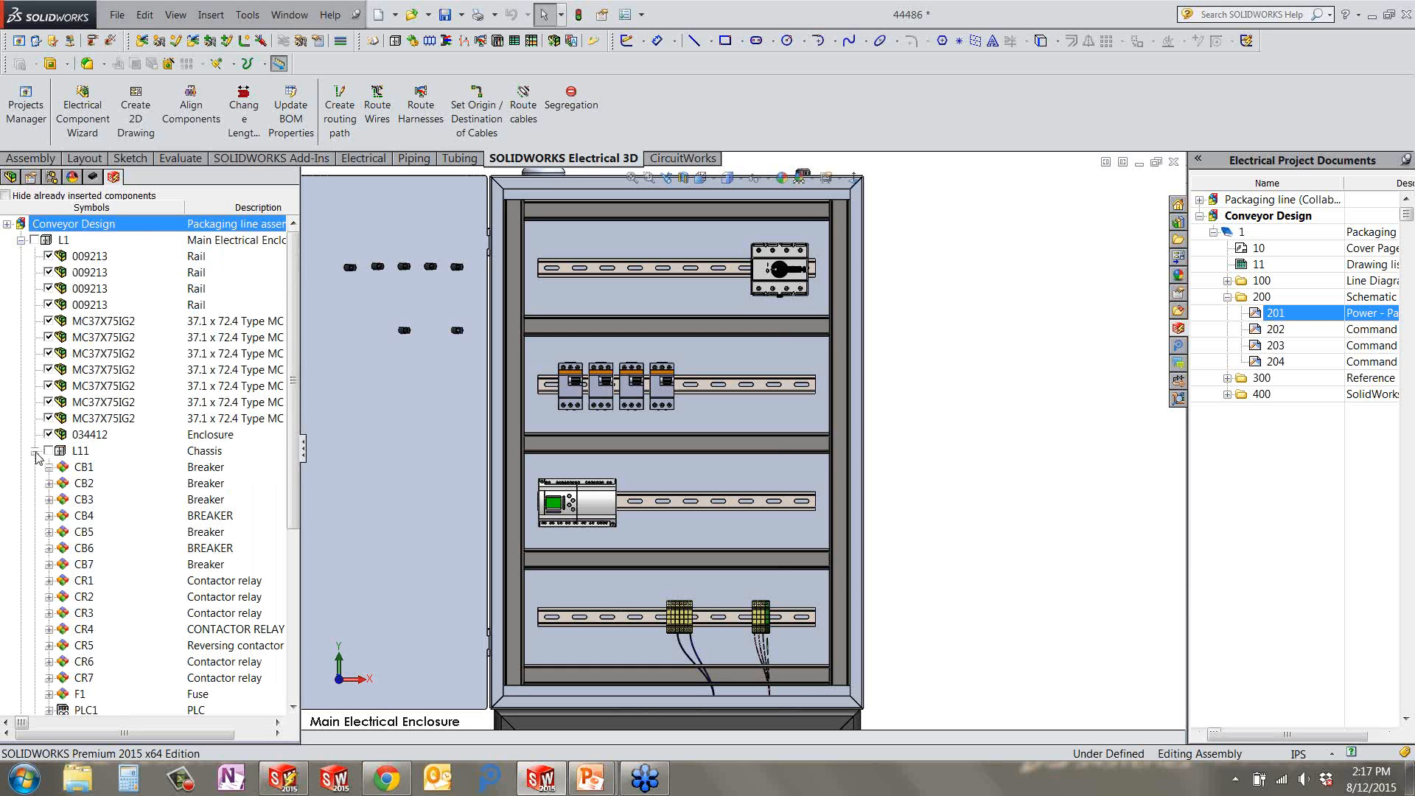
scroll(108, 272, down, 4)
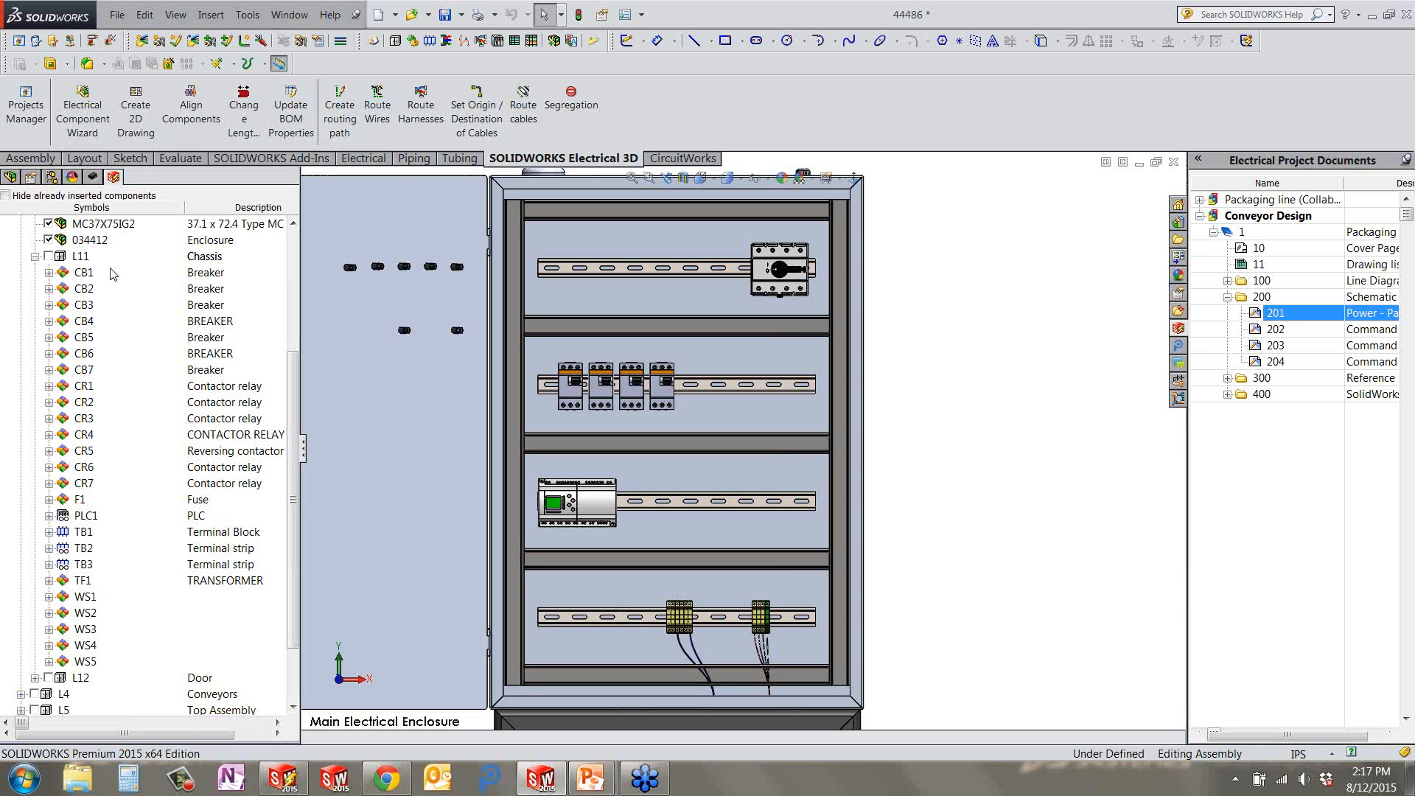
Hide the already inserted components and list the remaining ones of chassis L11 in main enclosure L1.
click(5, 196)
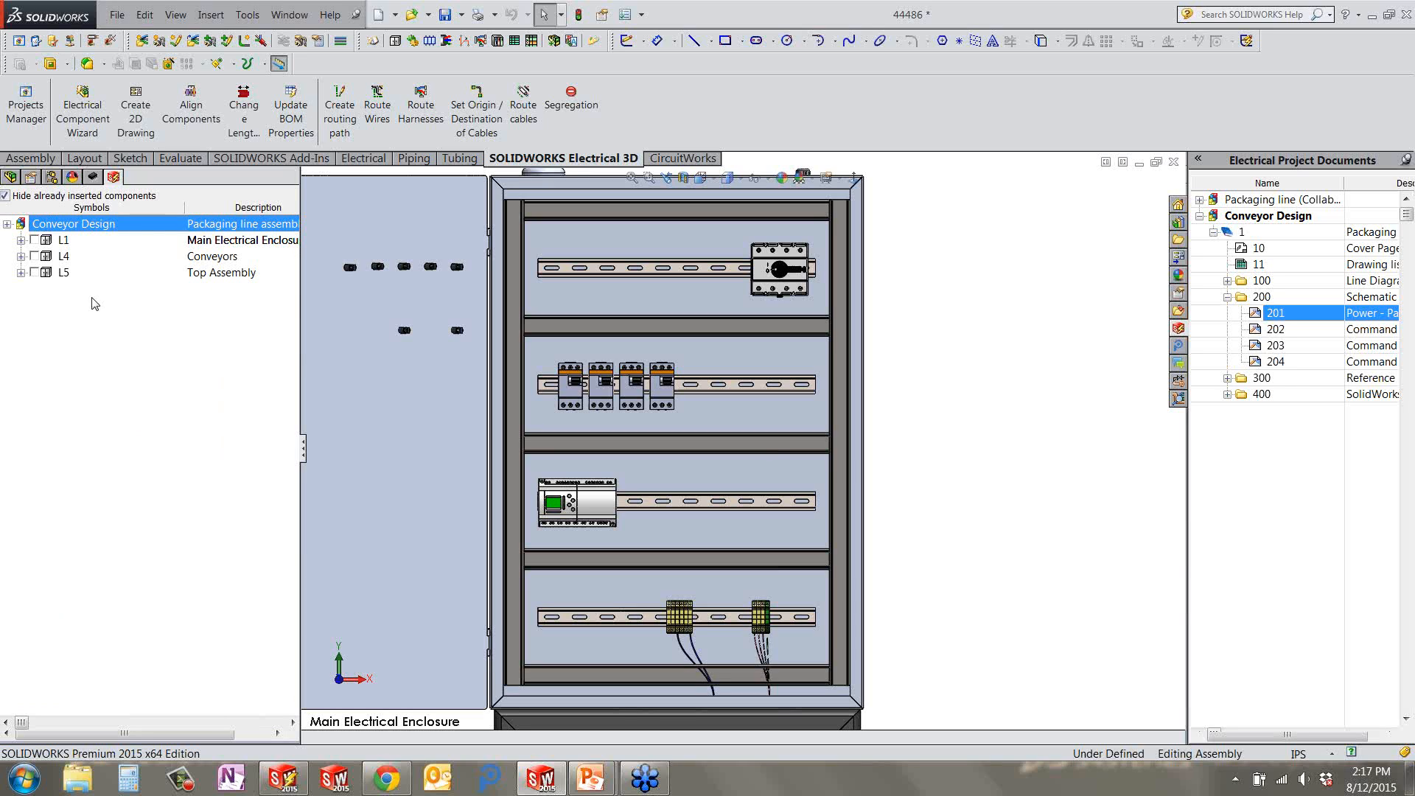
click(21, 241)
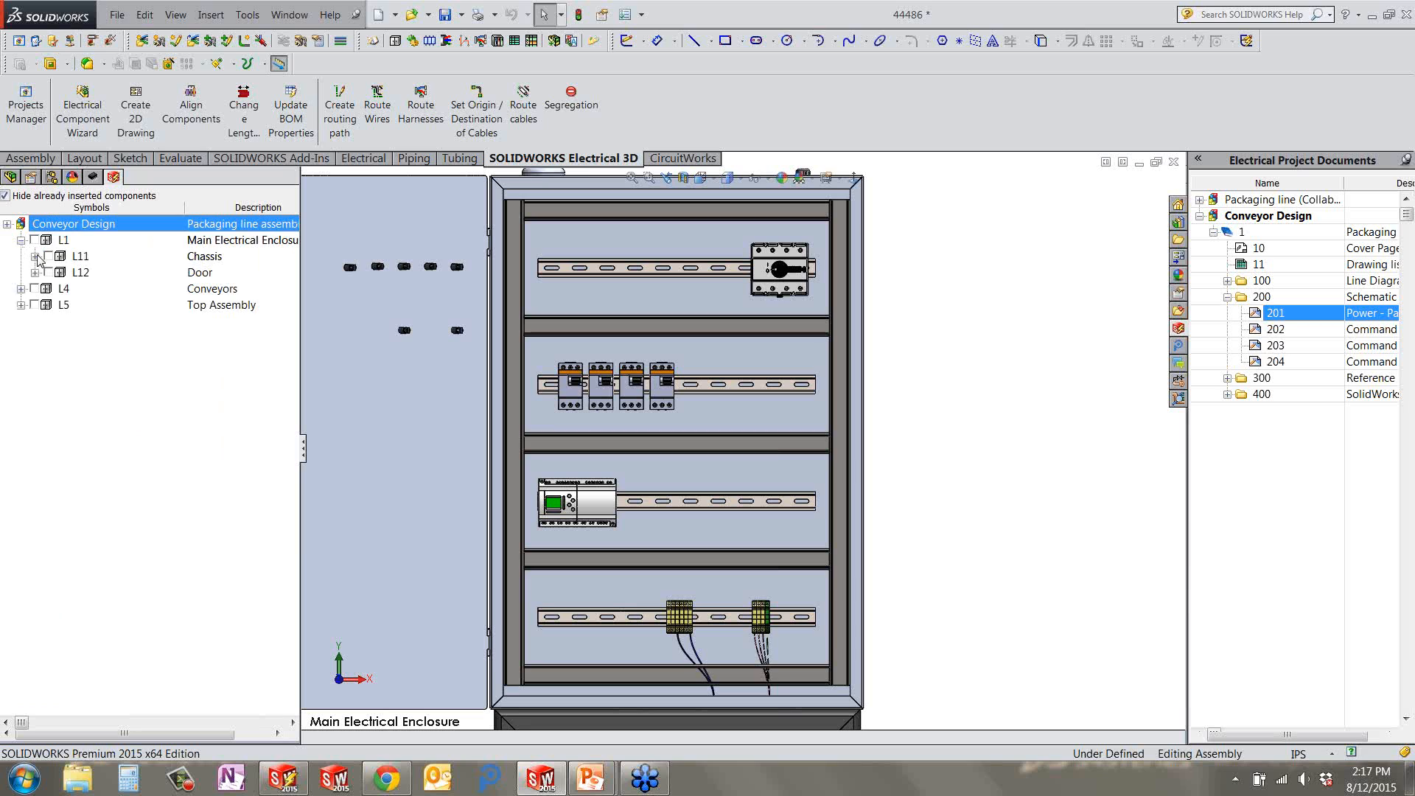
click(35, 256)
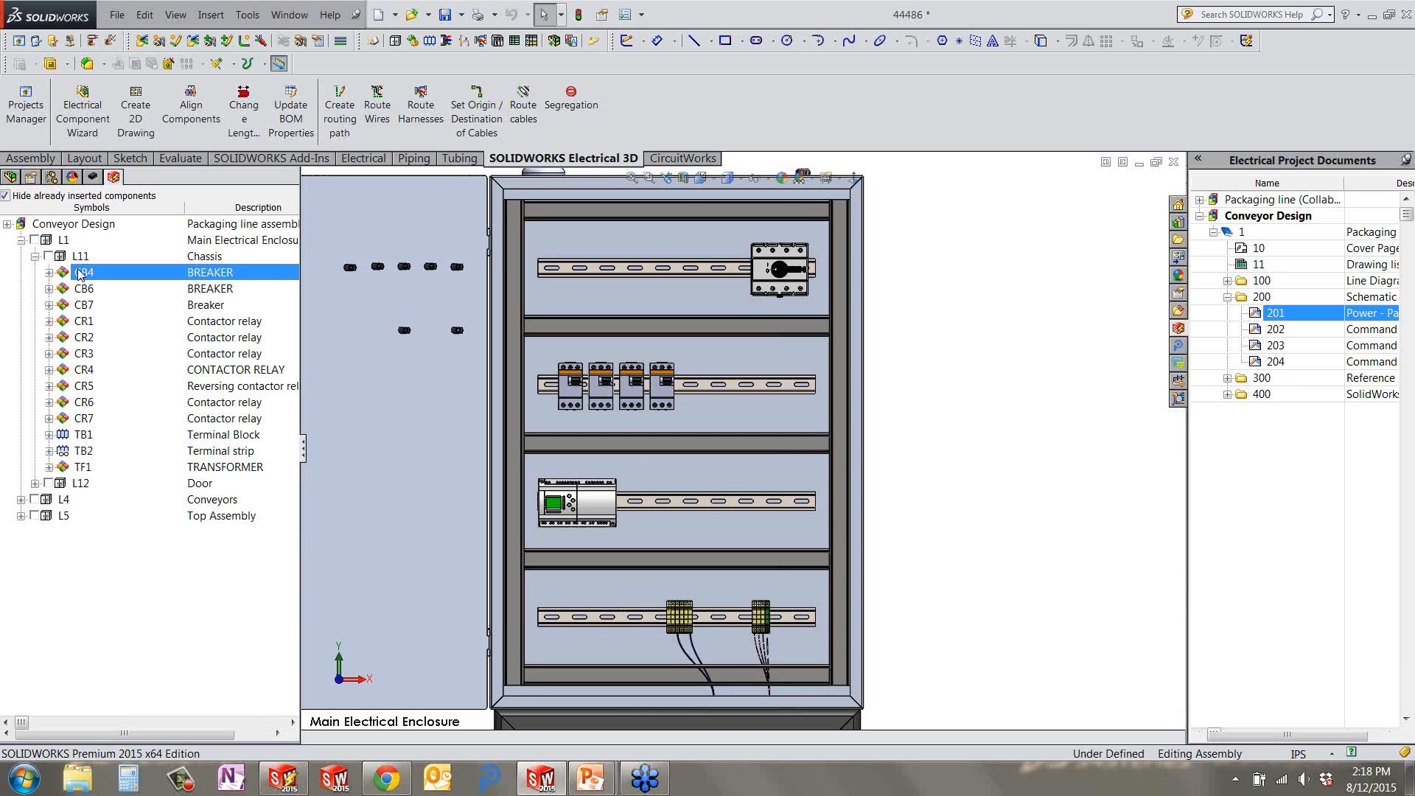
Try to insert breakers CB4, CB6 and CB7 together onto the enclosure's uppermost rail.
shift+click(93, 305)
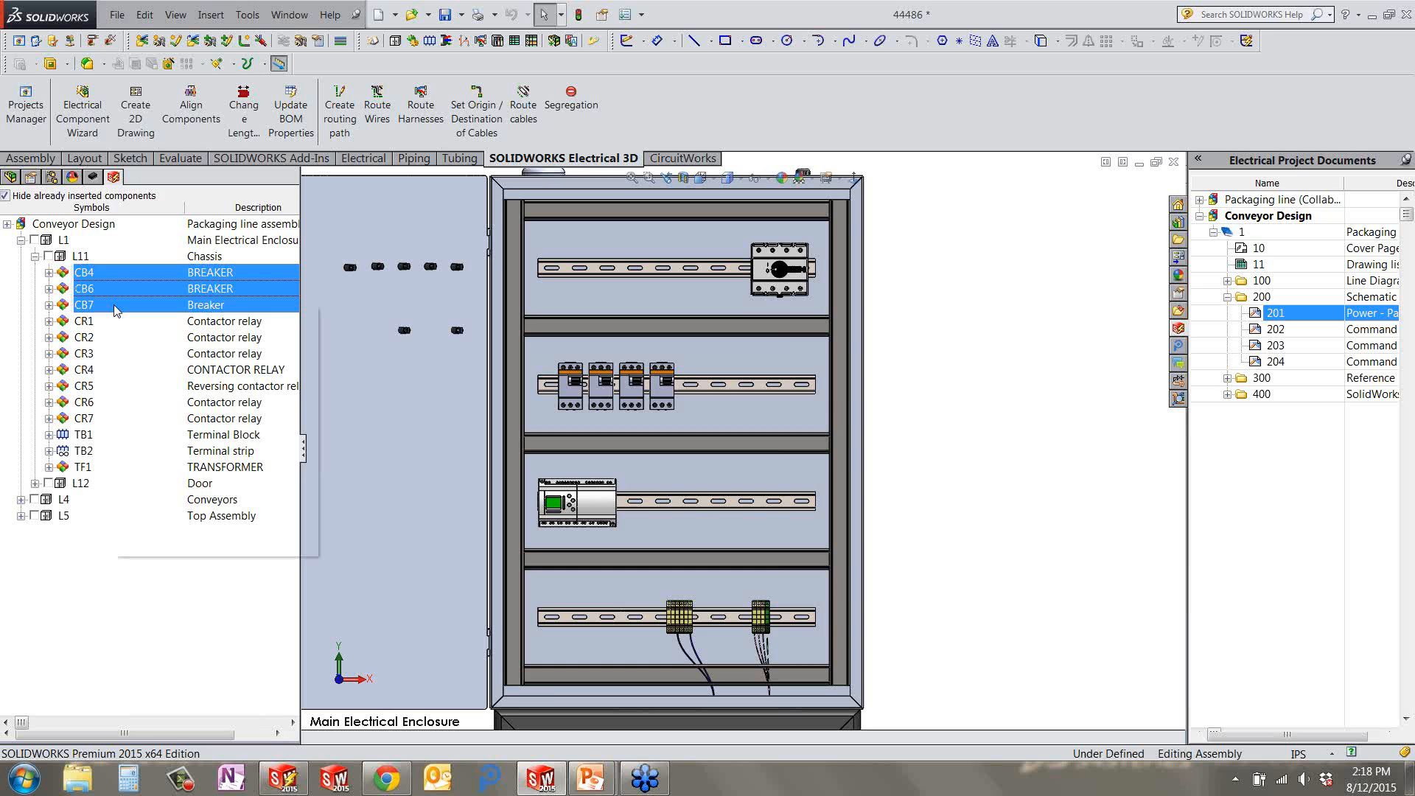
right_click(114, 304)
key(Escape)
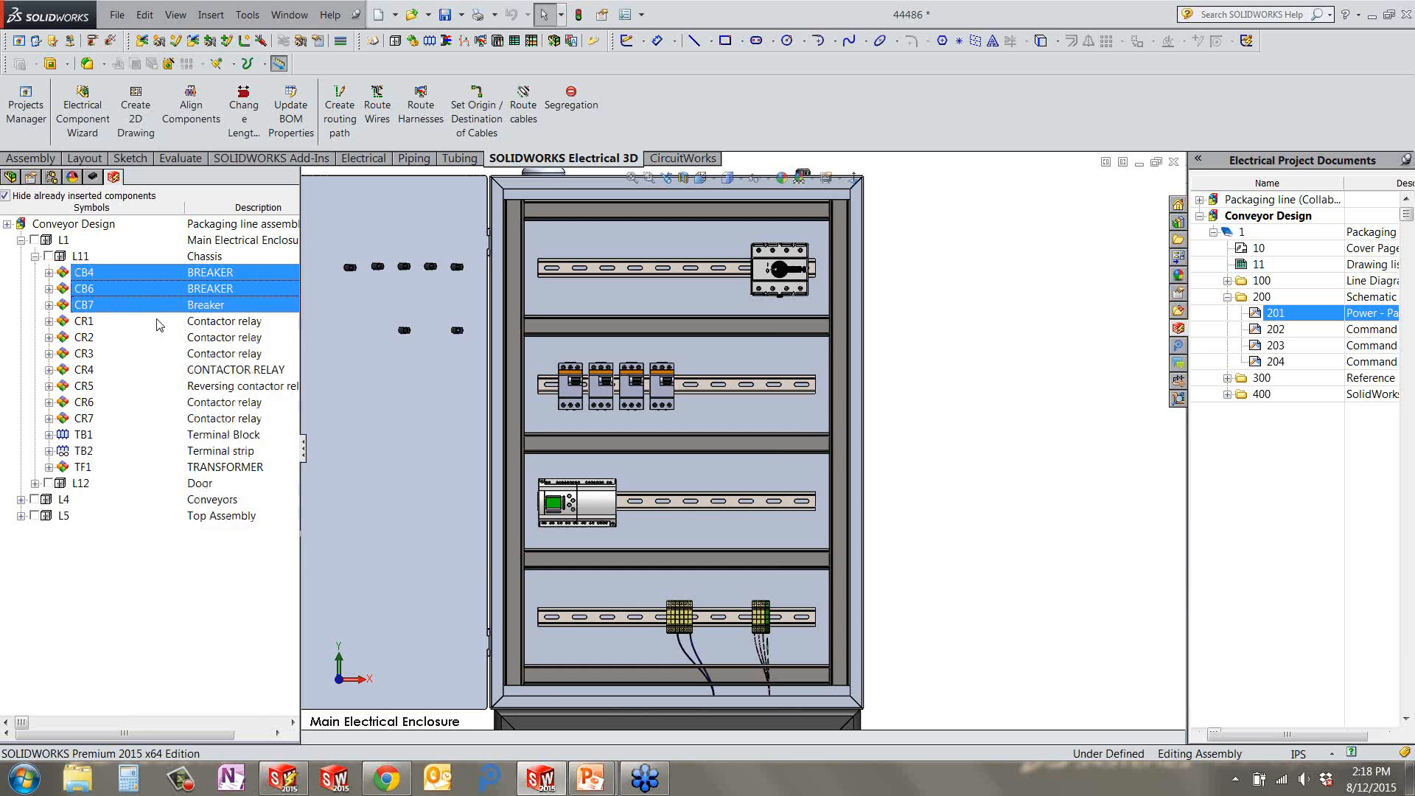
drag(159, 325, 566, 271)
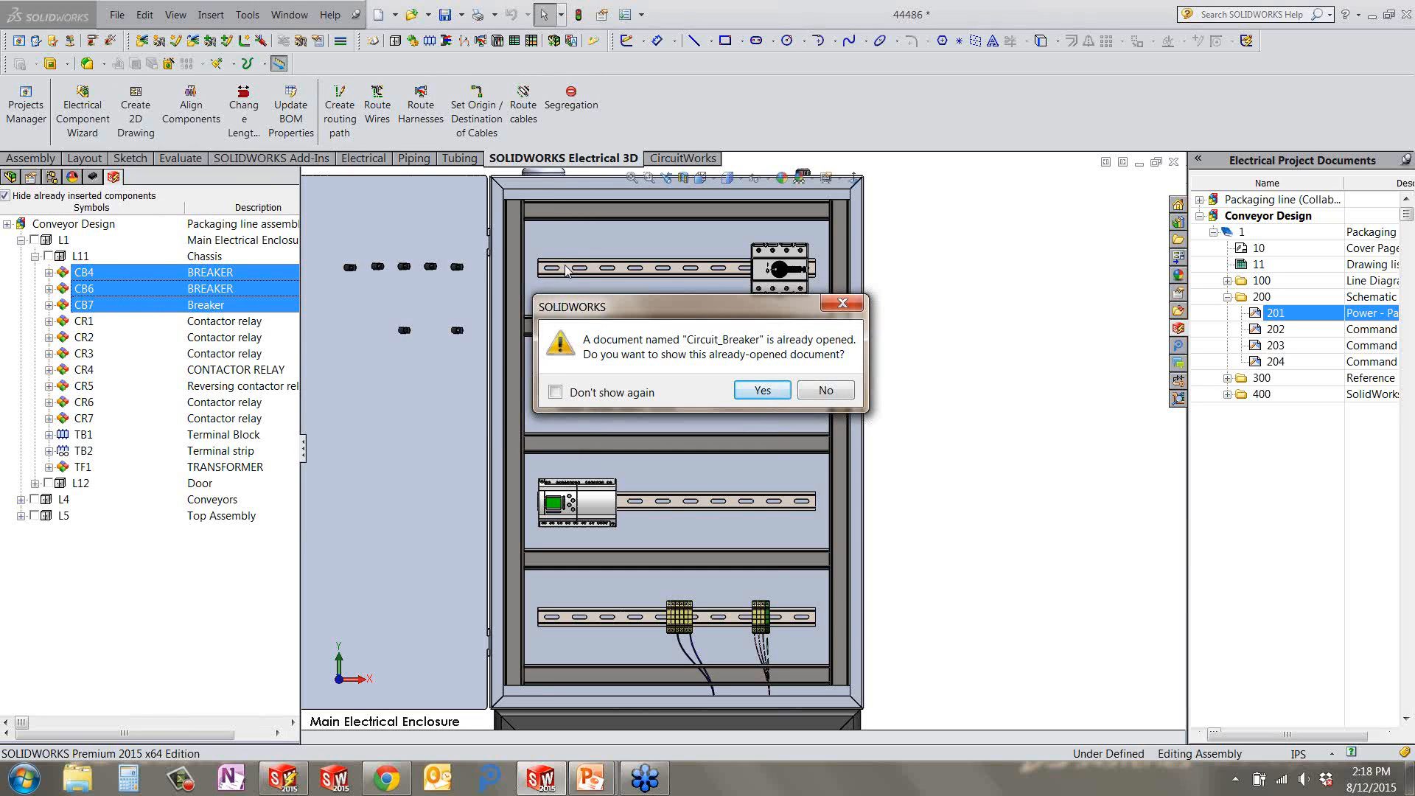
click(815, 392)
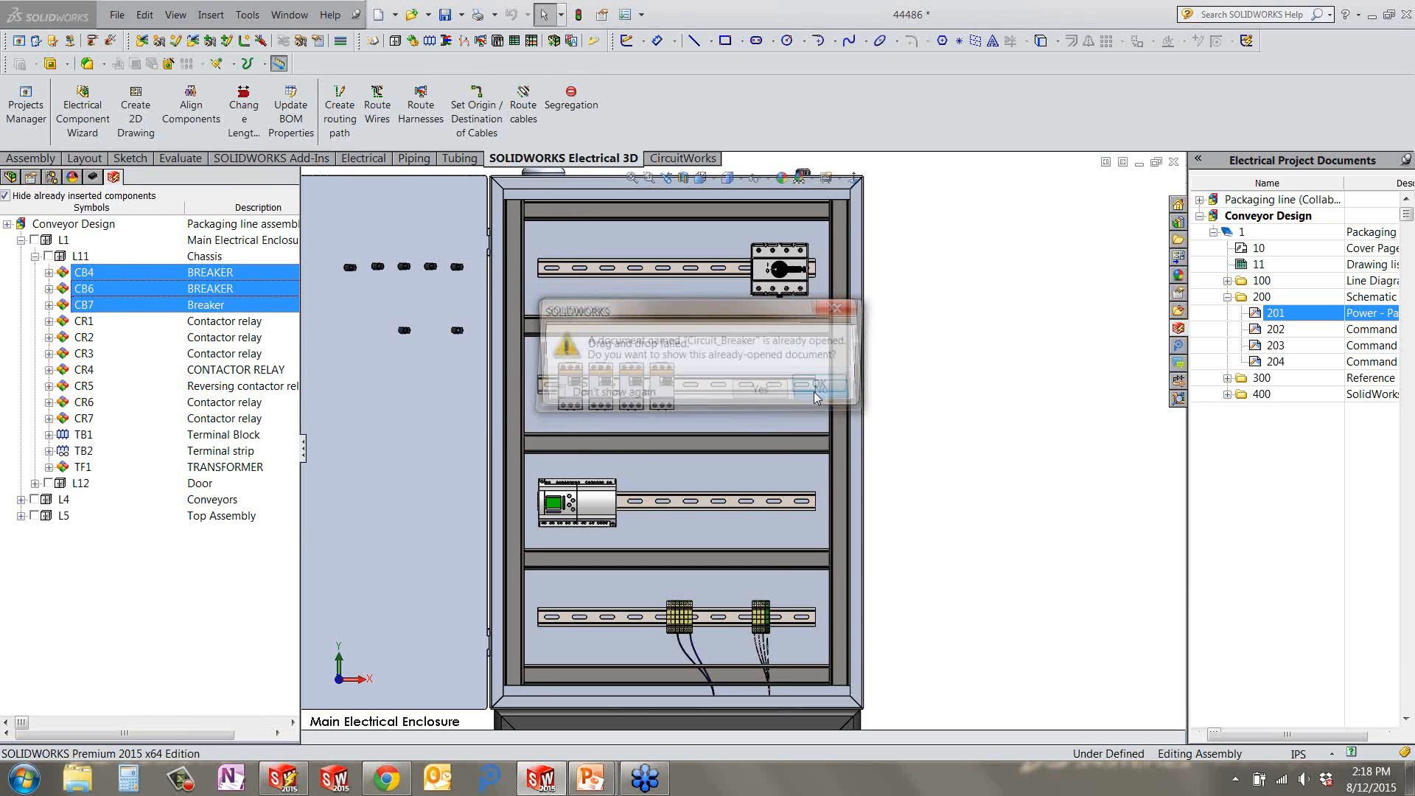
click(815, 389)
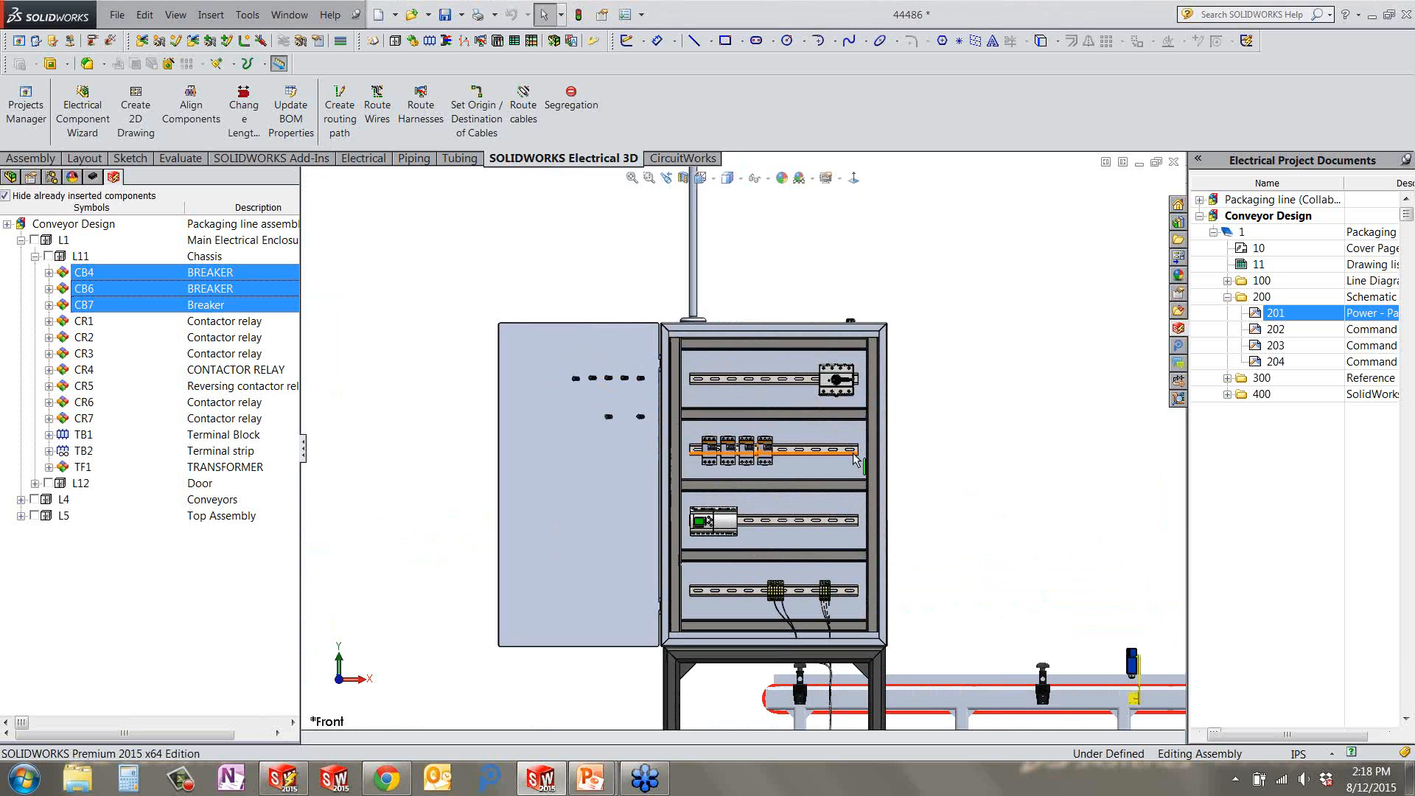
Insert contactor relay CR1 near the left end of the enclosure's uppermost rail.
click(236, 321)
right_click(236, 321)
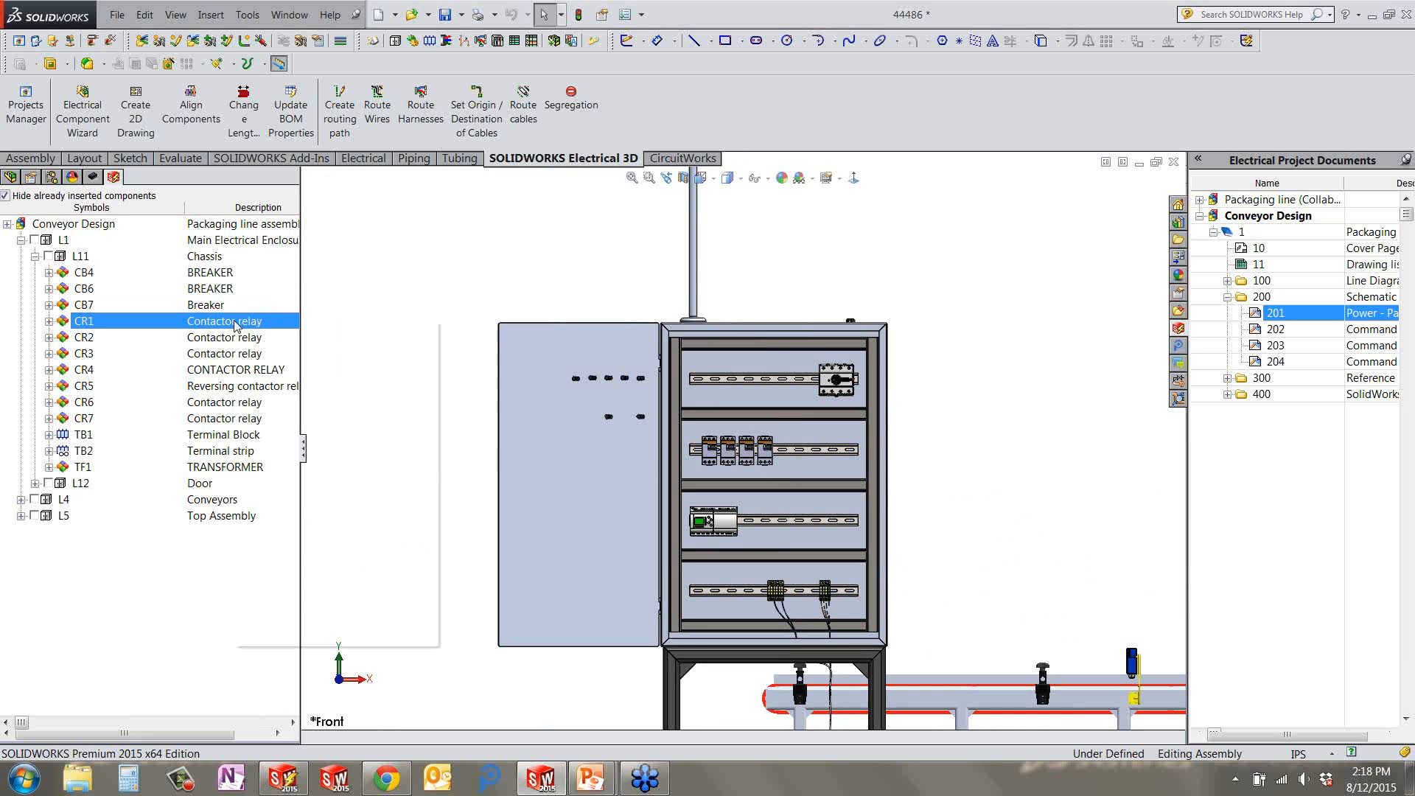
click(279, 333)
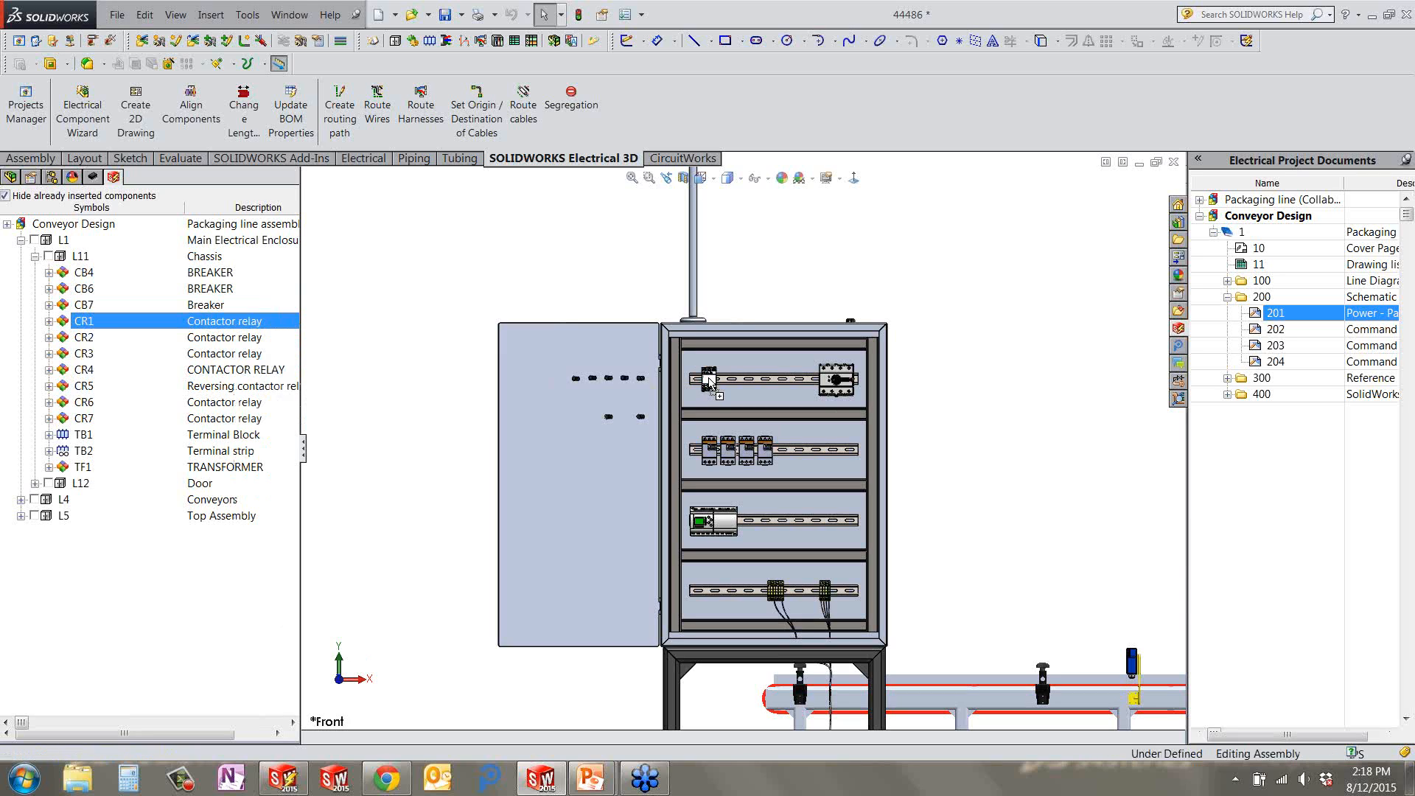
click(709, 381)
scroll(709, 381, down, 2)
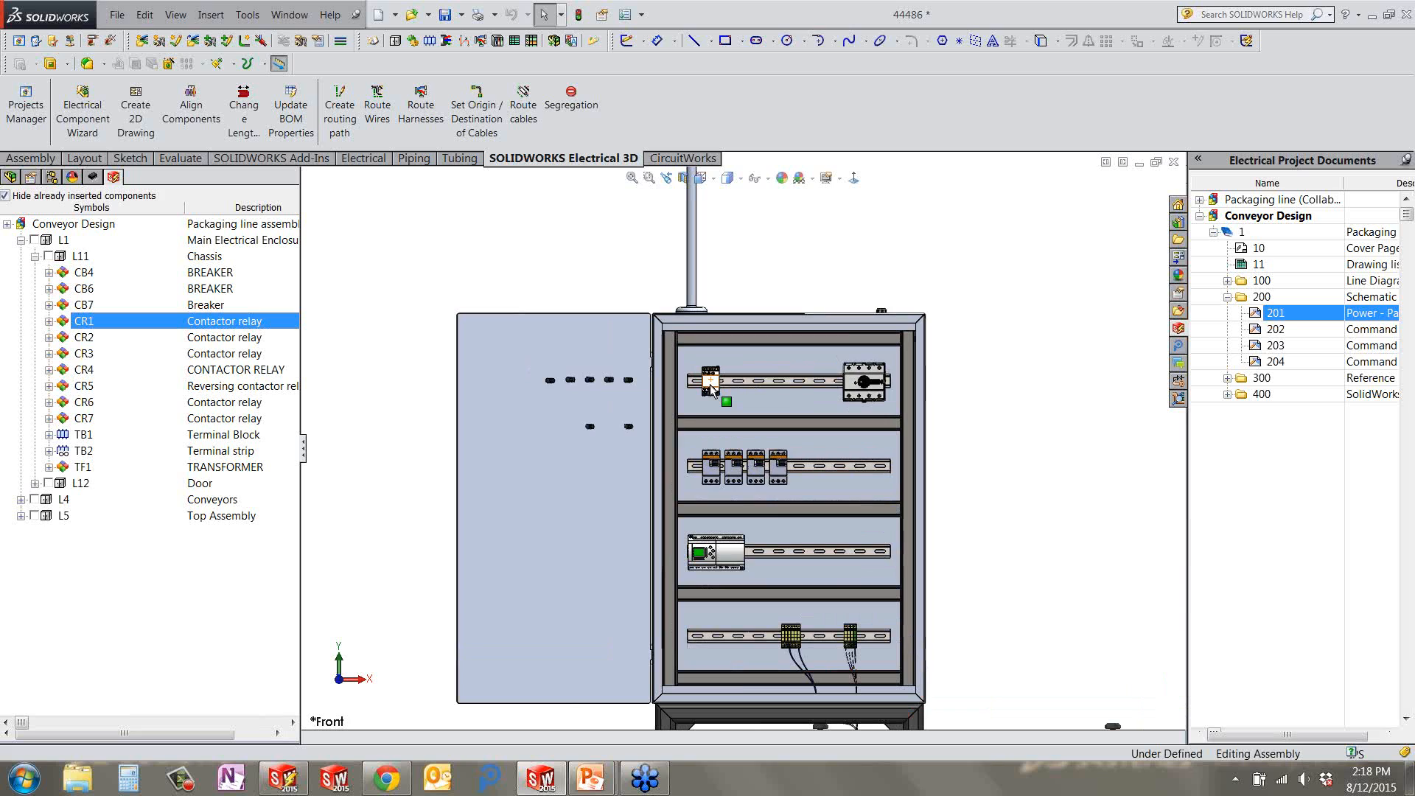
scroll(709, 383, down, 3)
Insert CR2's LC1D1210B7 contactor on the uppermost rail, just right of CR1.
click(49, 321)
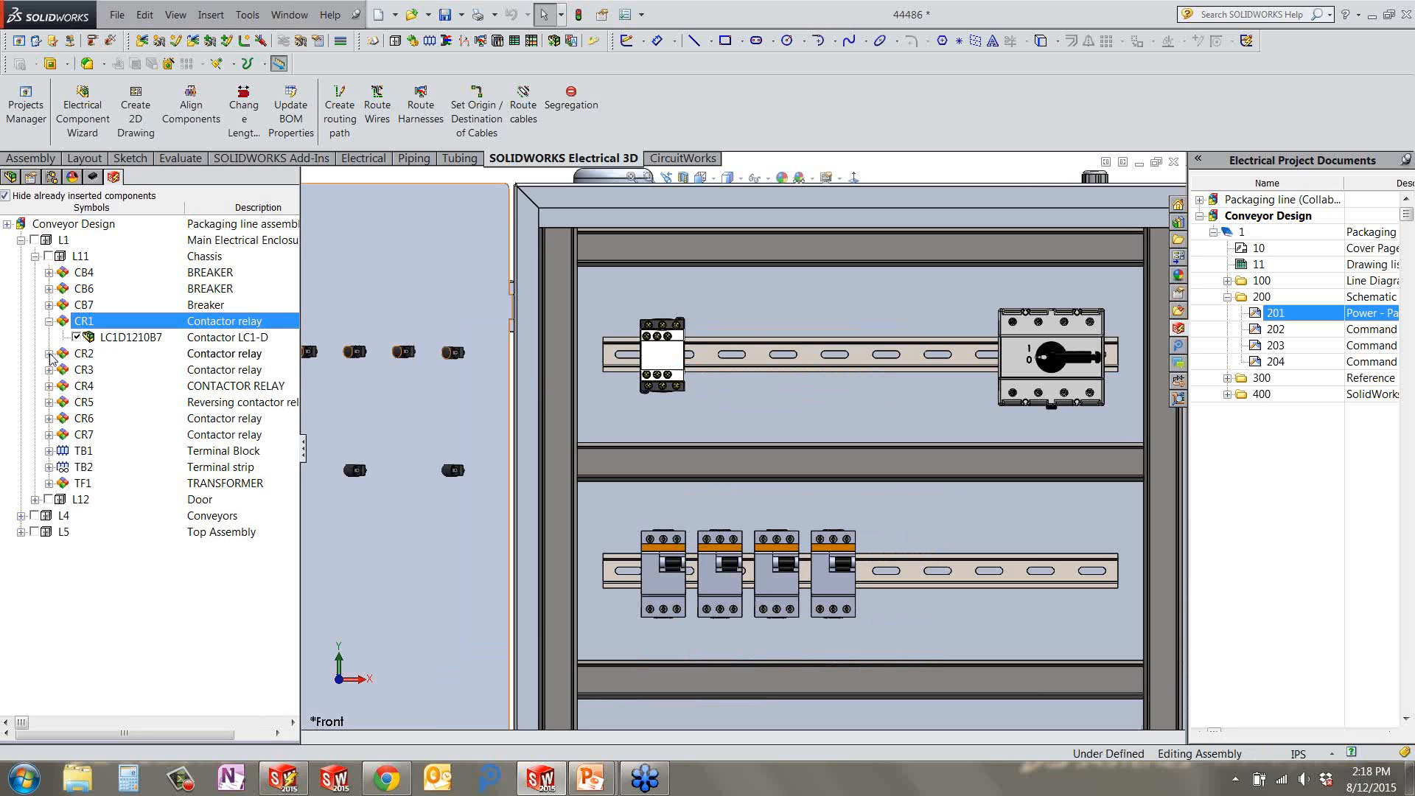
click(49, 353)
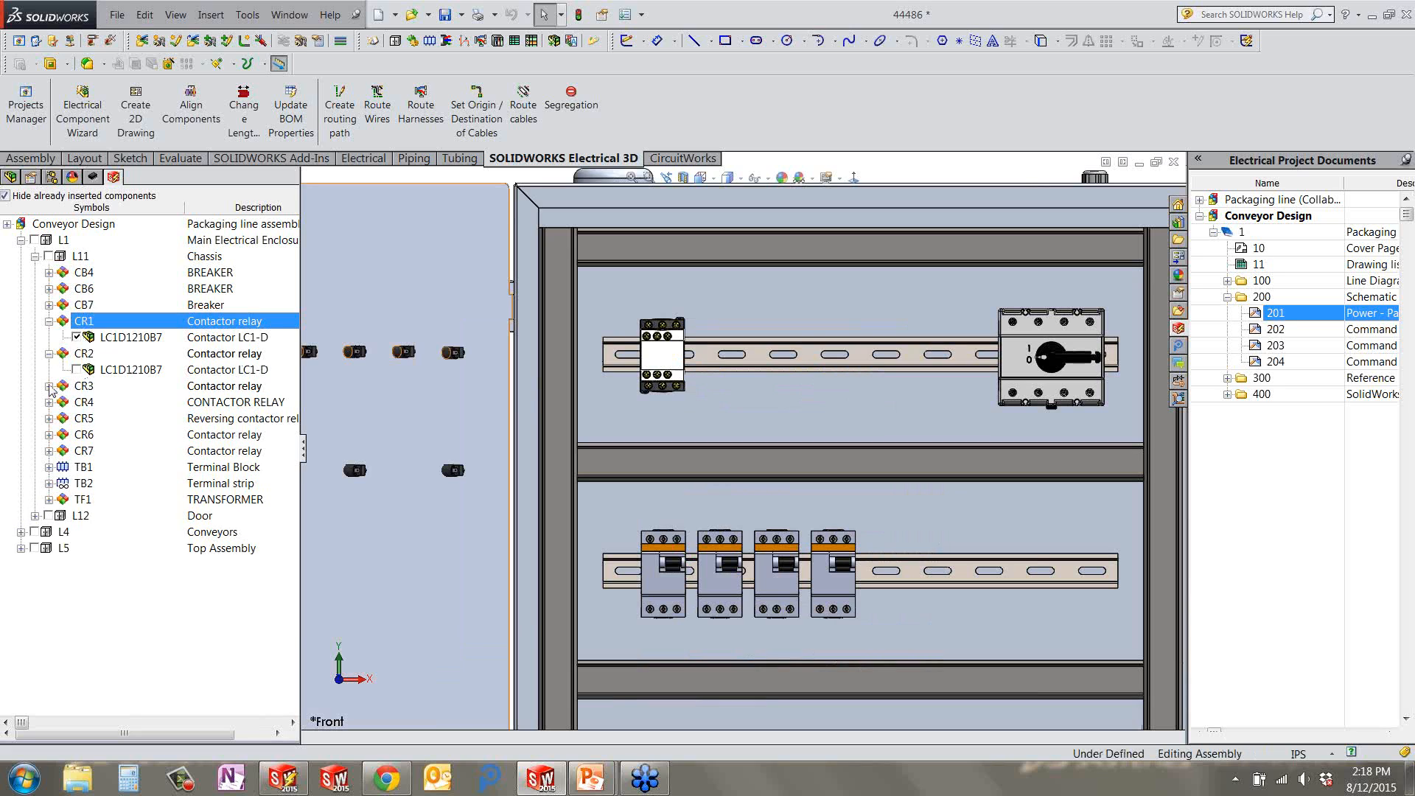
click(49, 387)
click(114, 371)
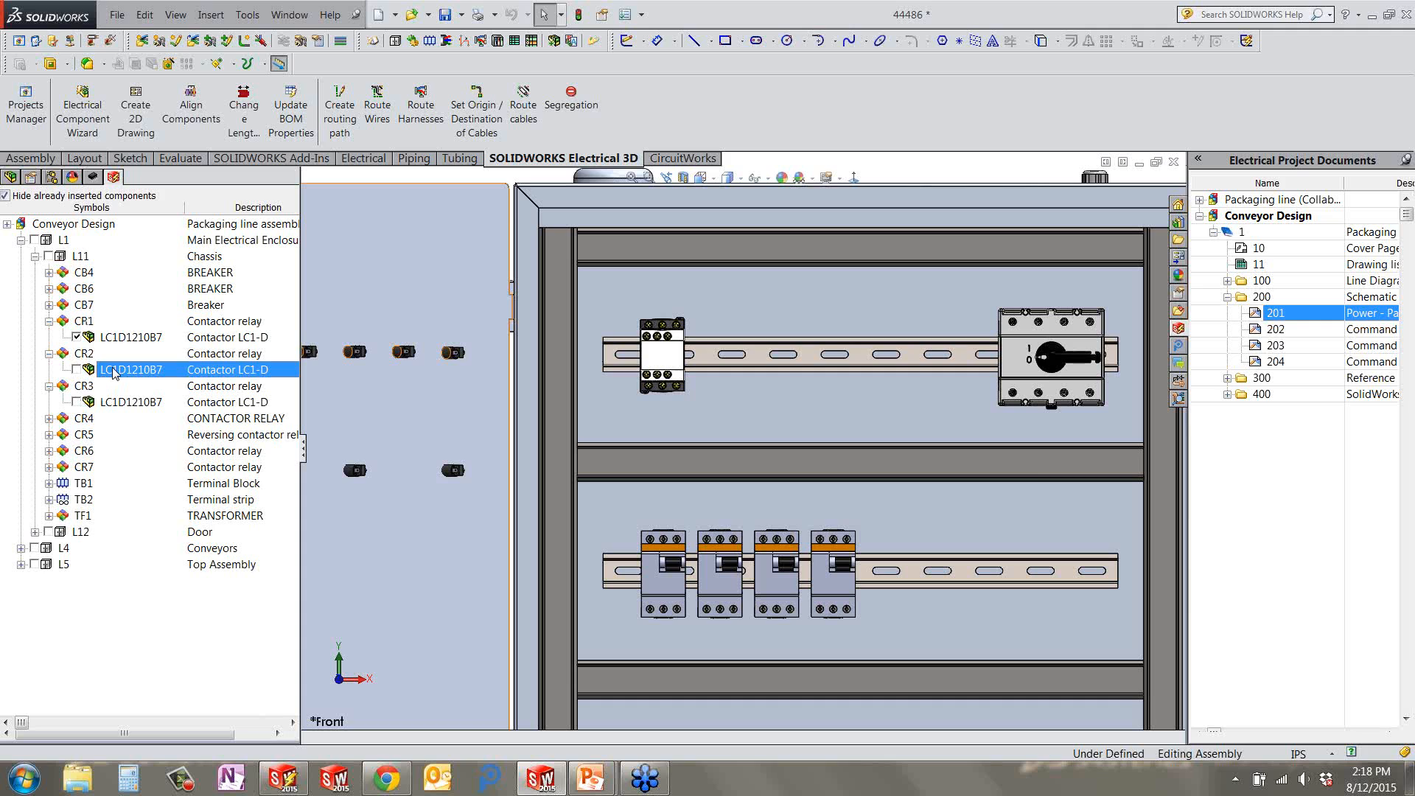
right_click(114, 371)
click(148, 377)
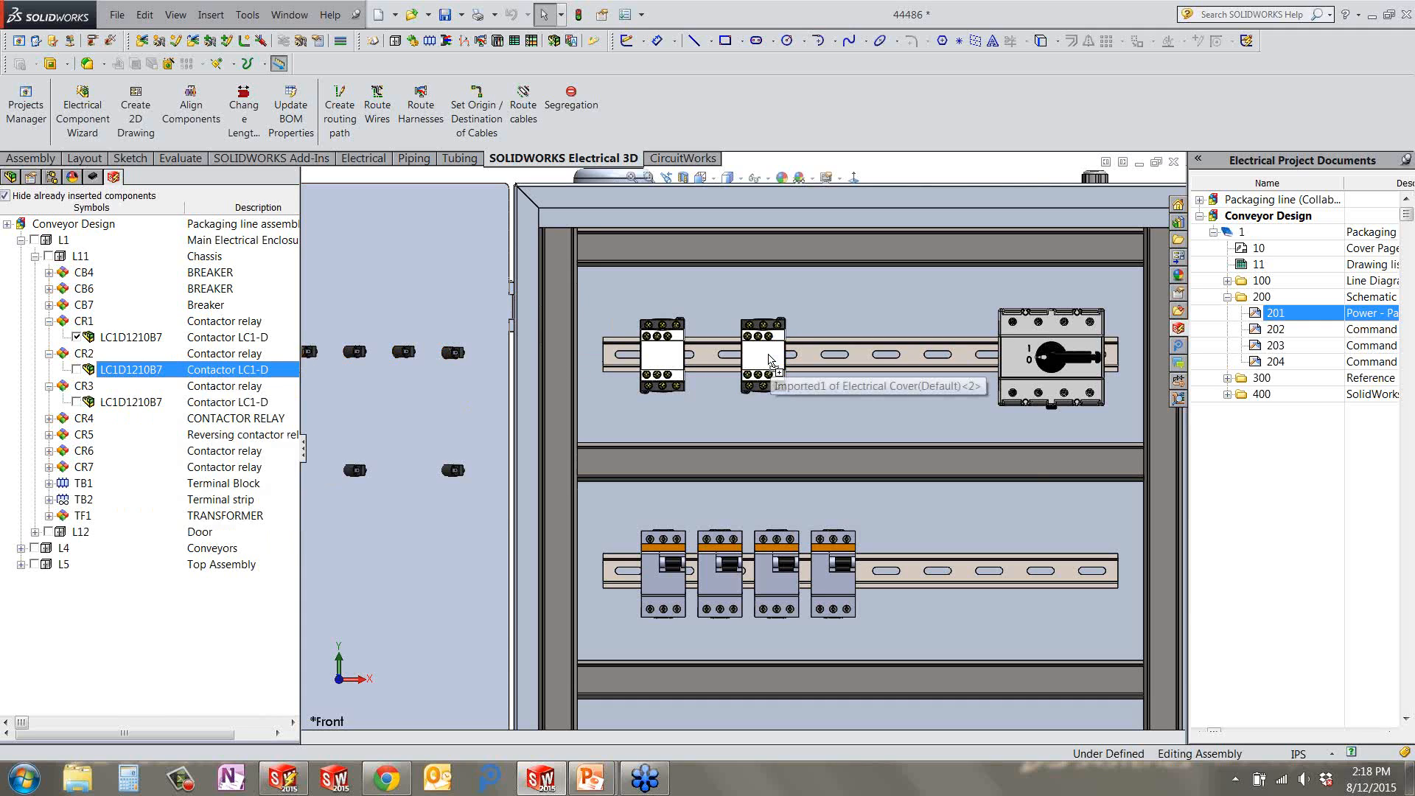
click(752, 363)
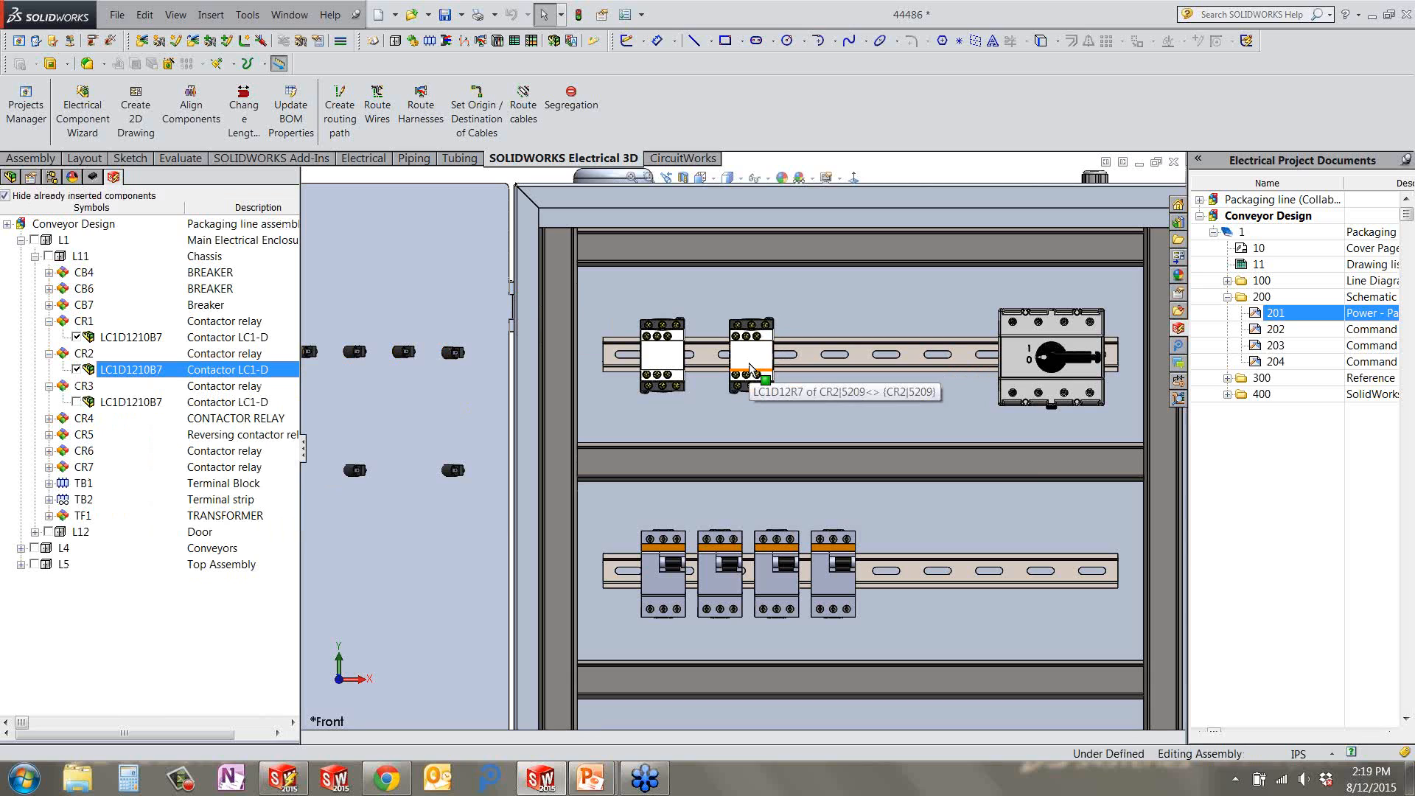
Insert CR3's LC1D1210B7 contactor on the uppermost rail, between CR2 and the rotary switch.
right_click(115, 402)
click(141, 414)
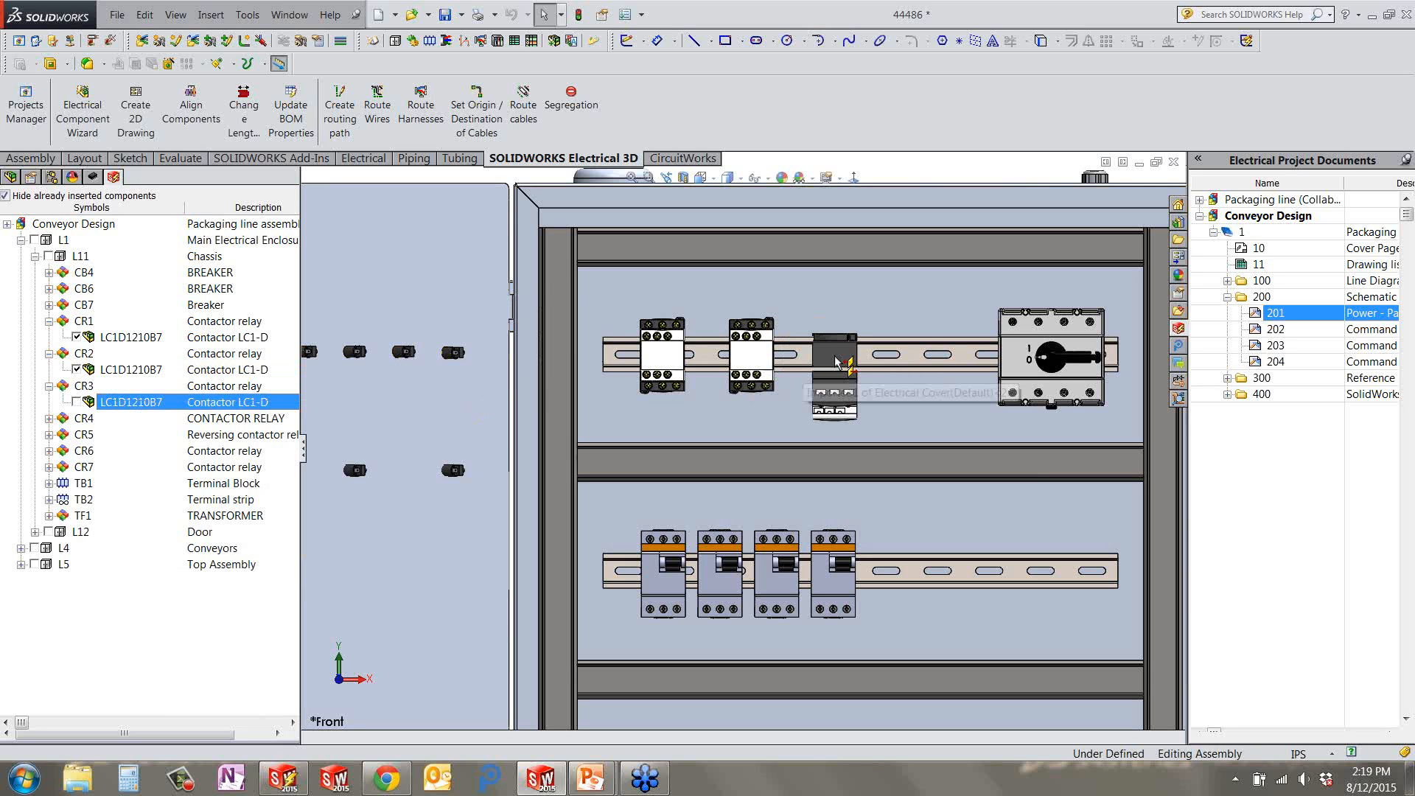
click(862, 362)
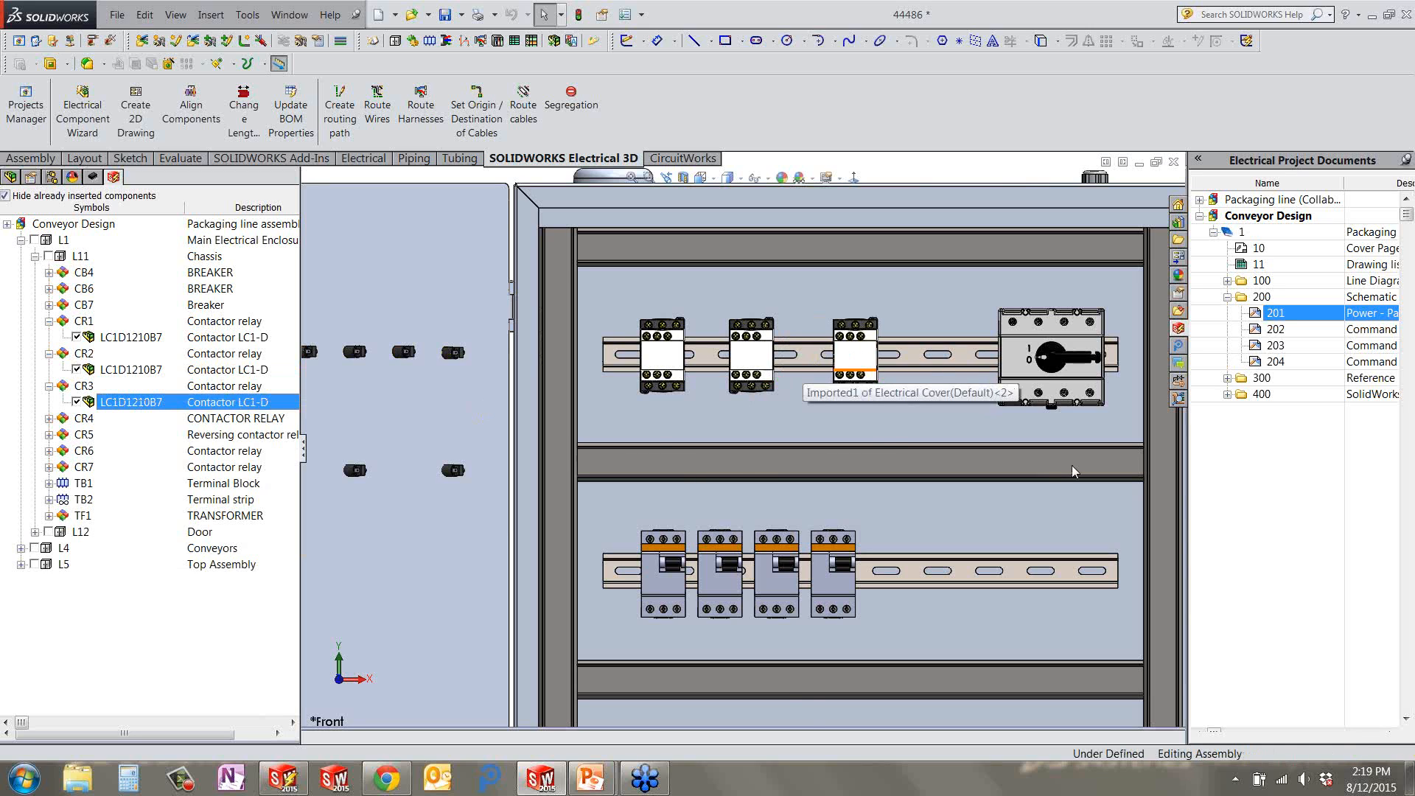
scroll(1073, 472, up, 3)
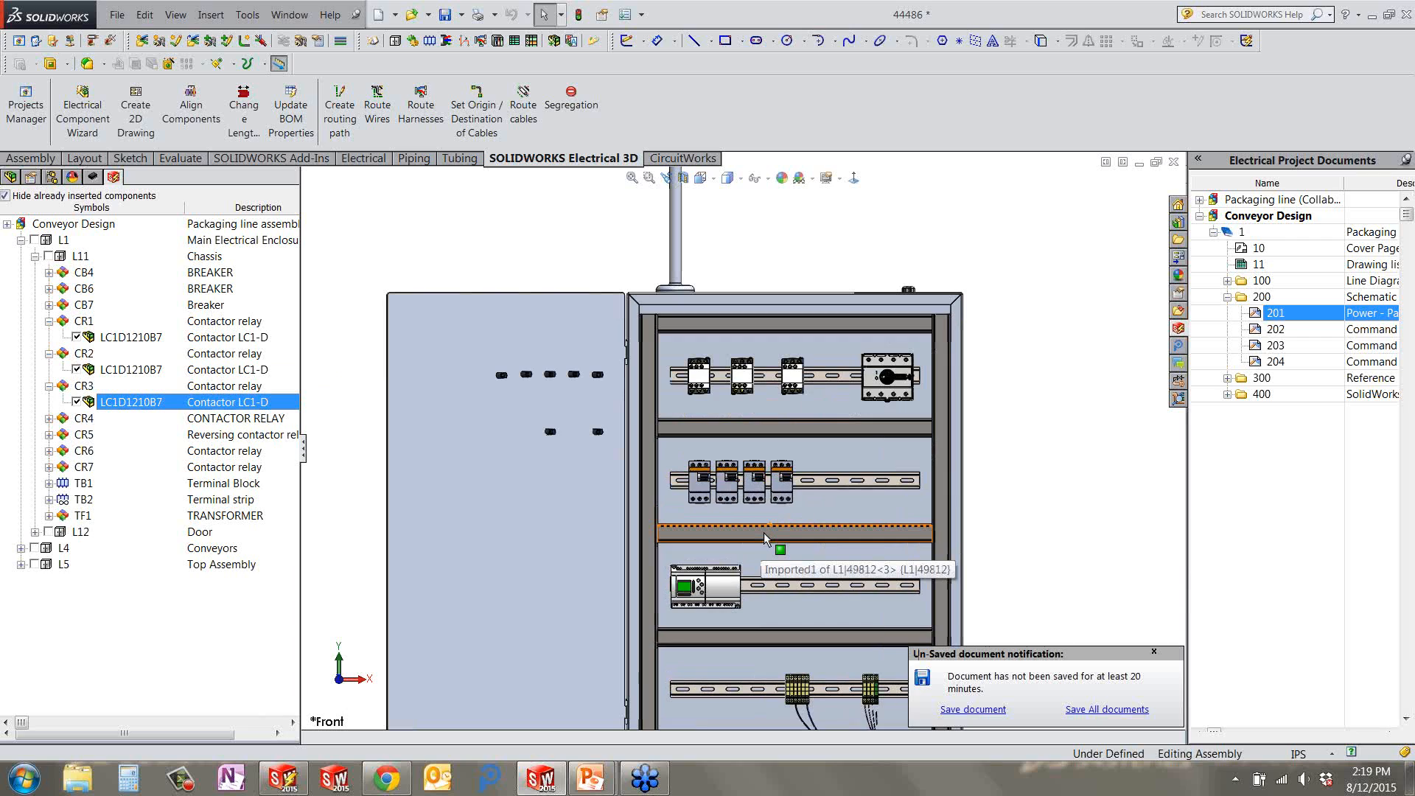
Refresh the filter that hides inserted components and list what is still missing from chassis L11.
click(5, 196)
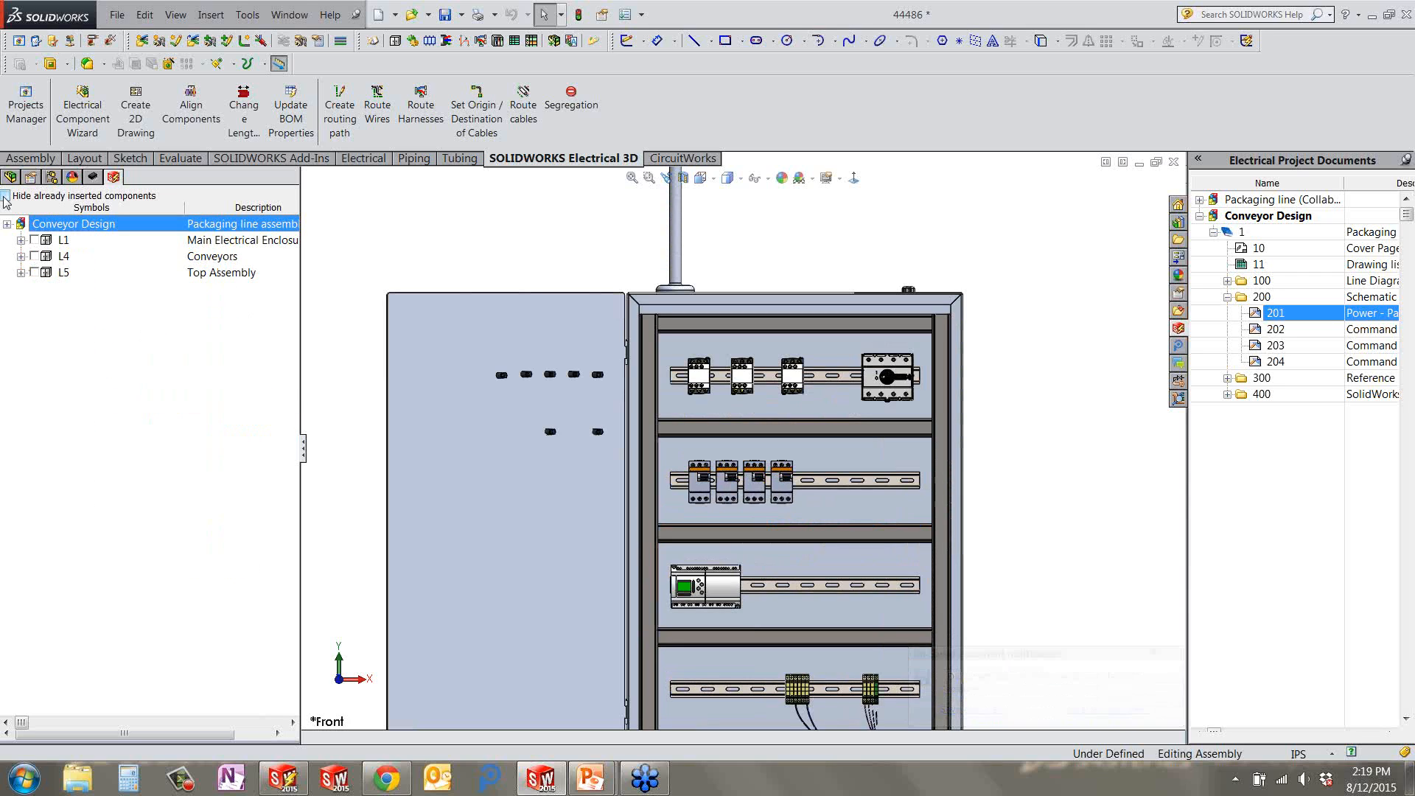
click(22, 241)
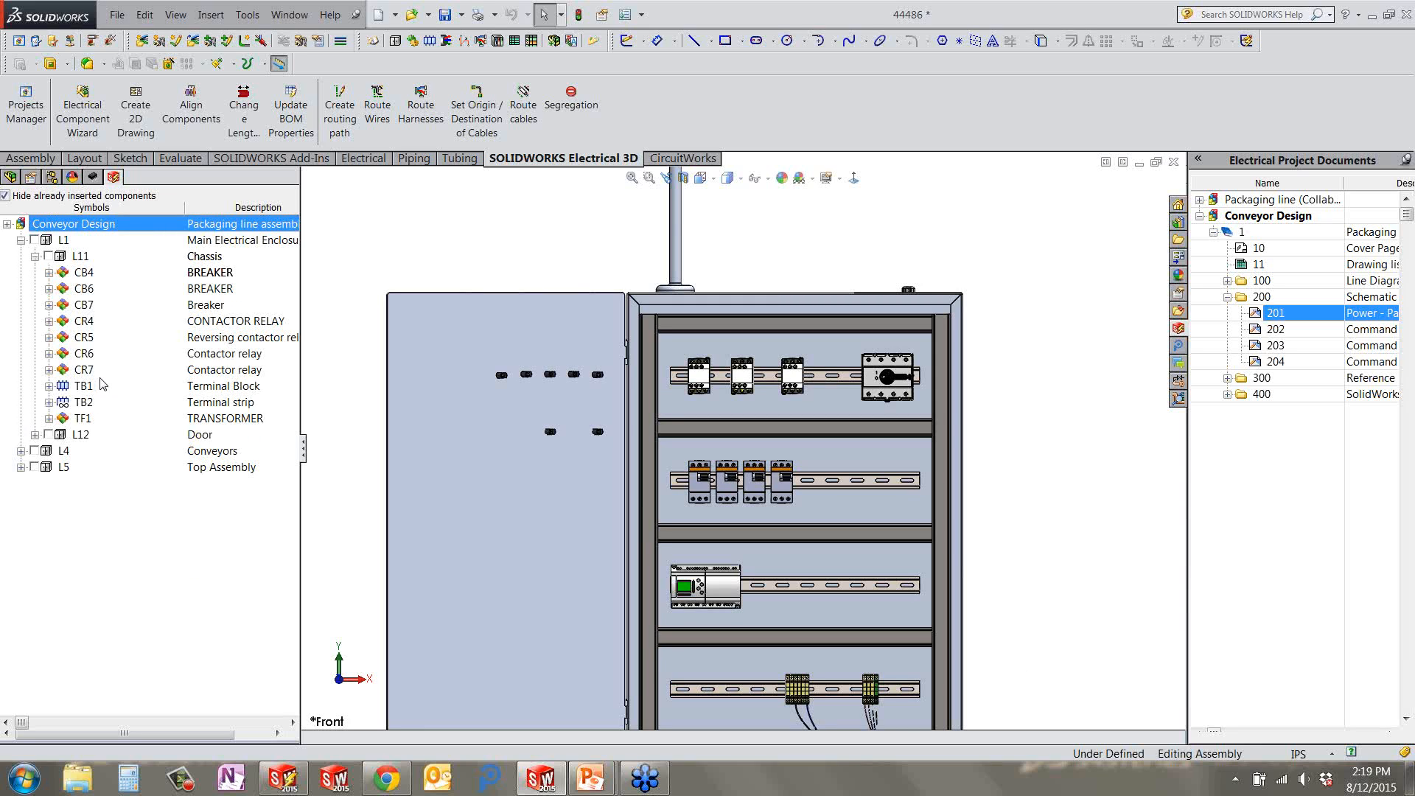
drag(101, 385, 852, 393)
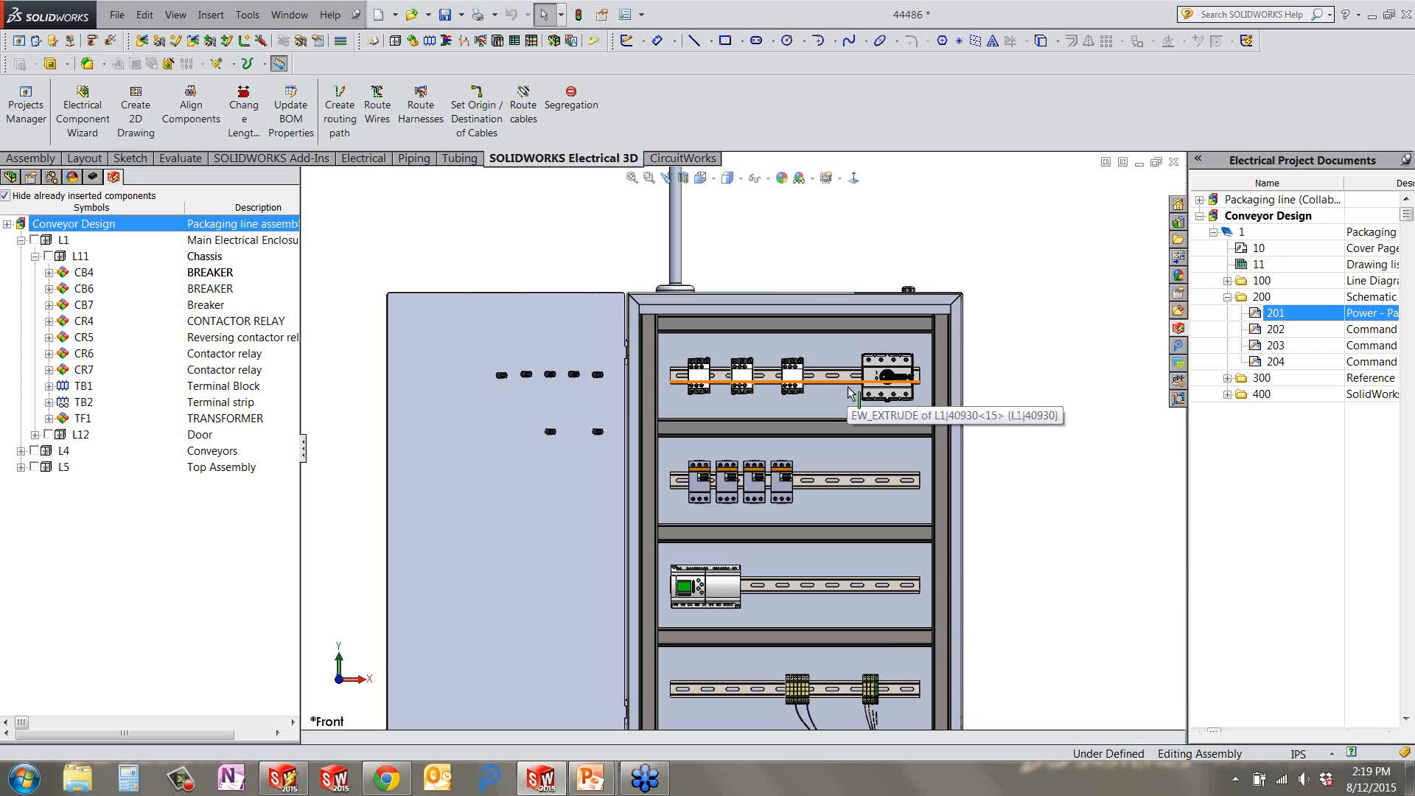
drag(851, 393, 851, 393)
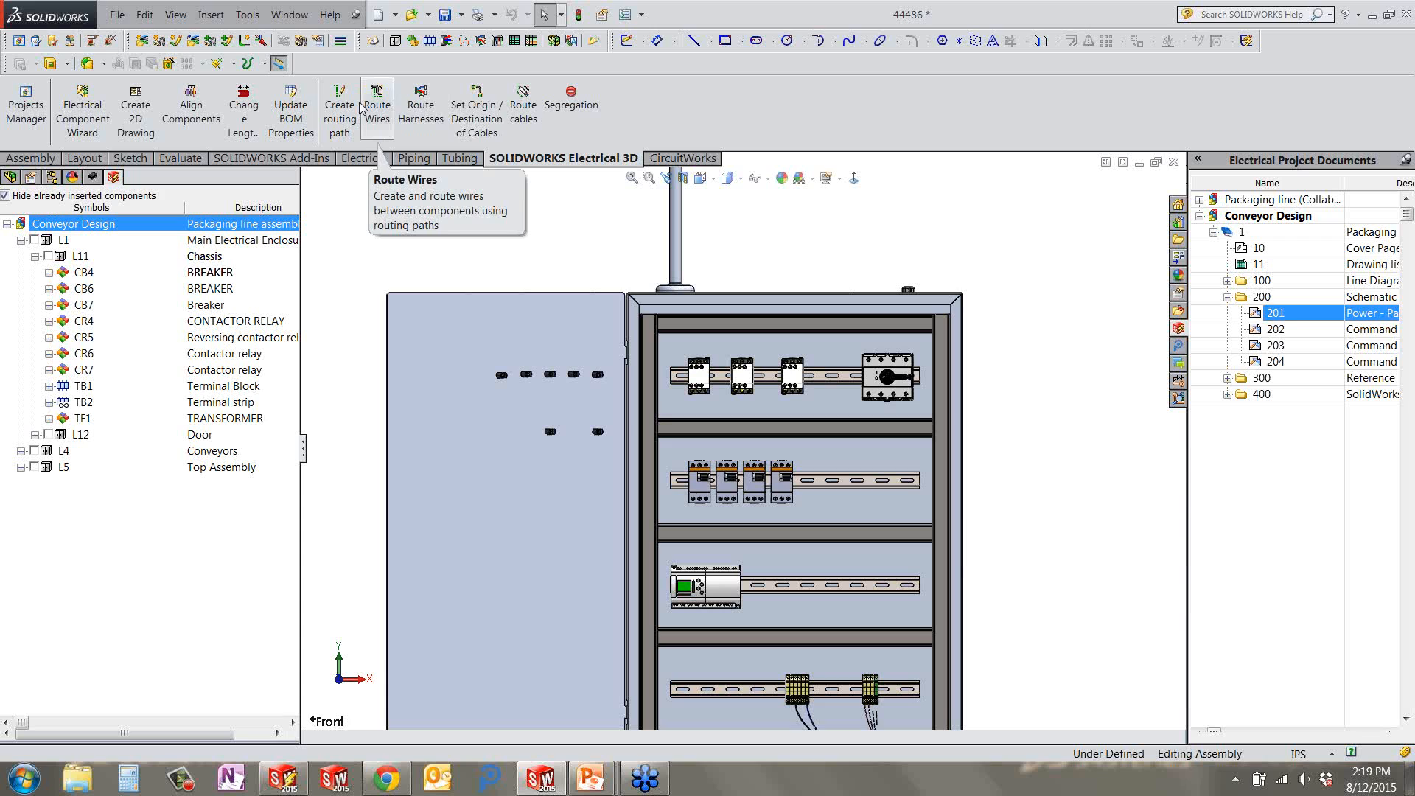
Route the wires of all components in the assembly as SOLIDWORKS Routes with splines, and inspect the result around the contactors.
click(391, 106)
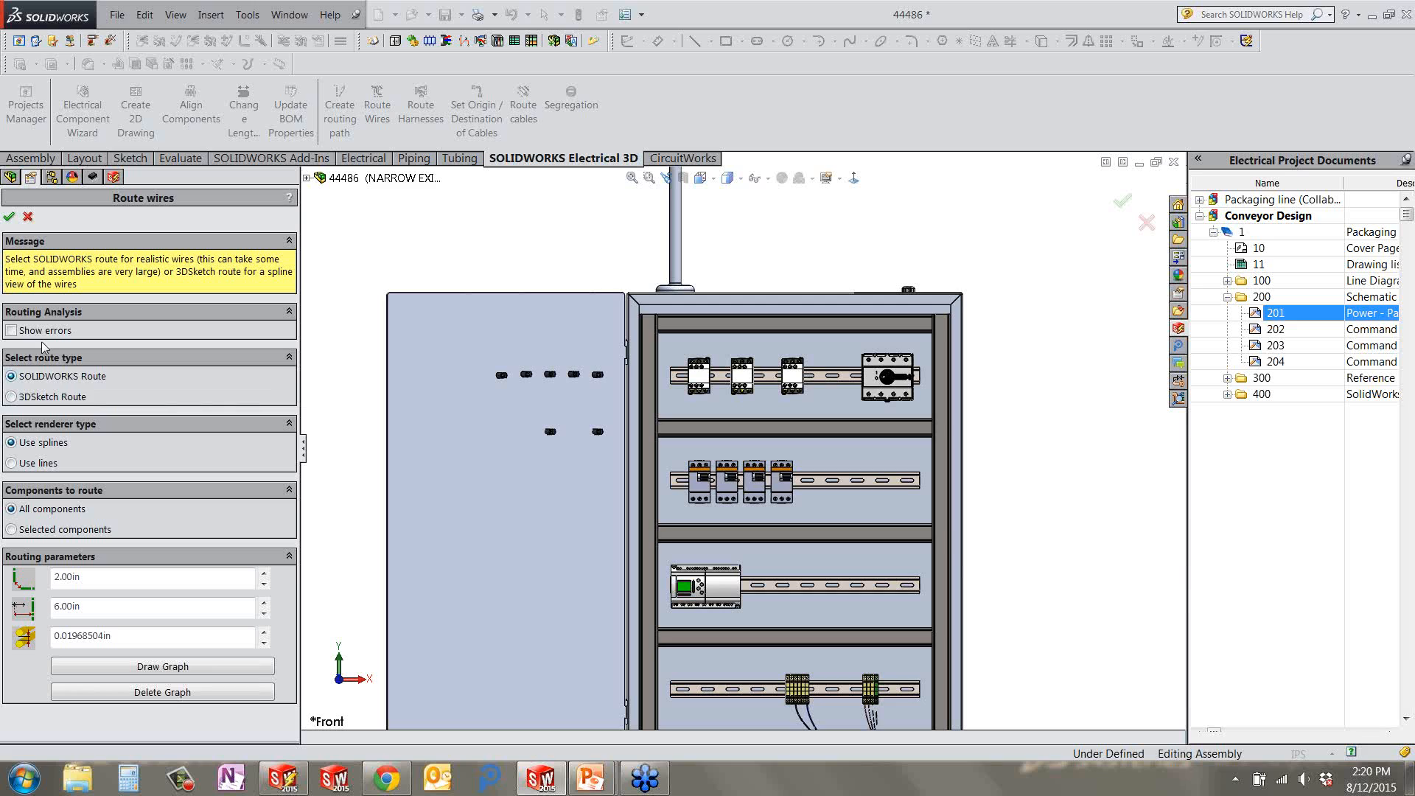
click(8, 217)
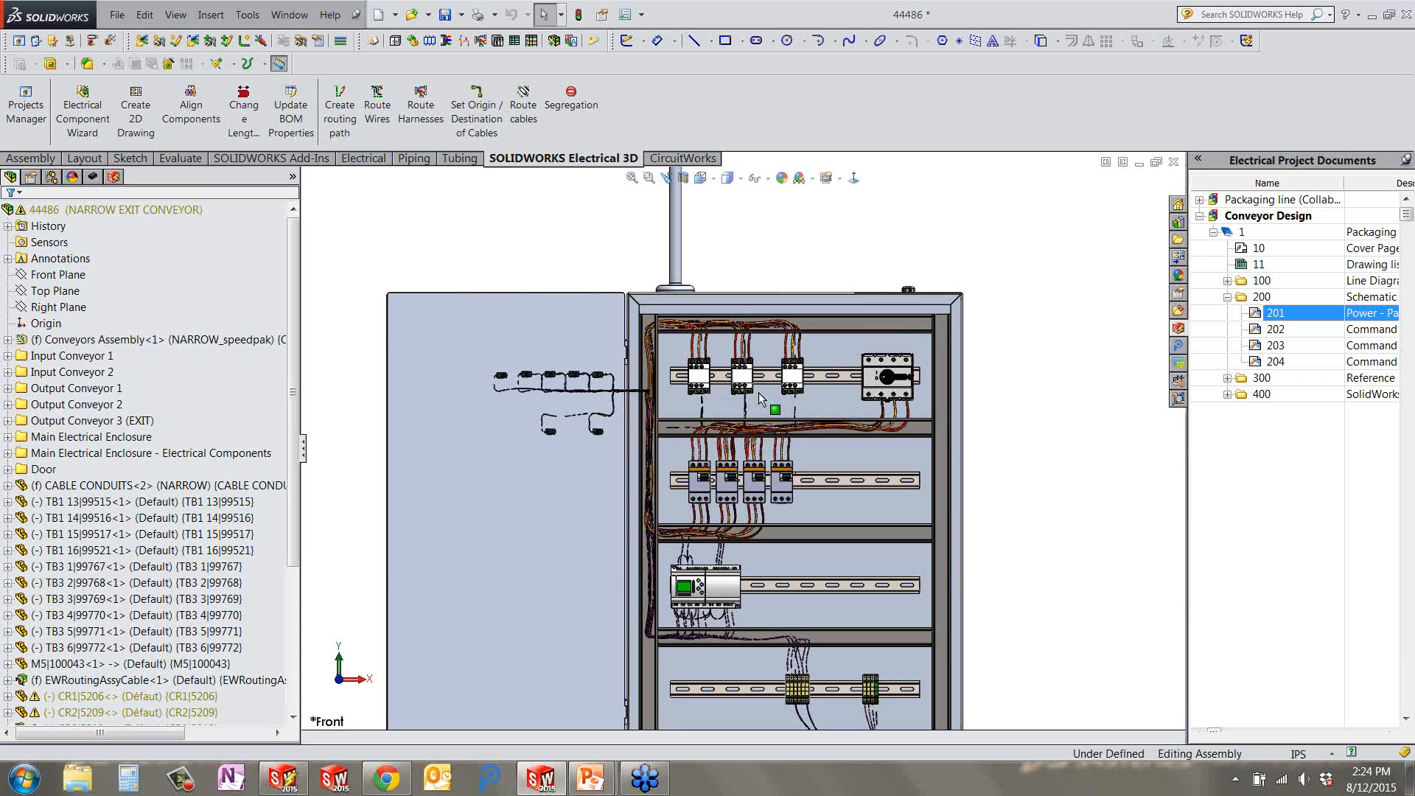
scroll(729, 355, down, 1)
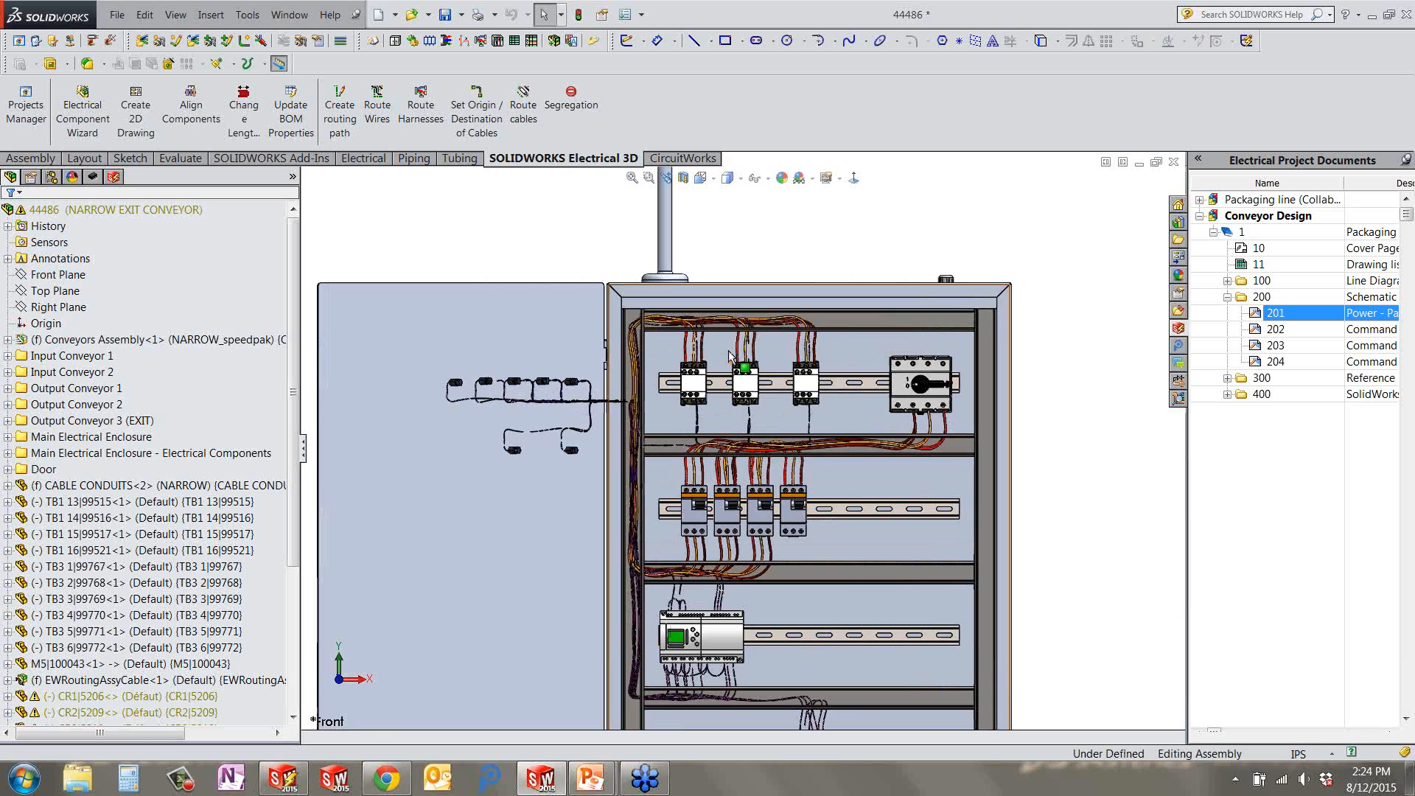
scroll(729, 355, down, 2)
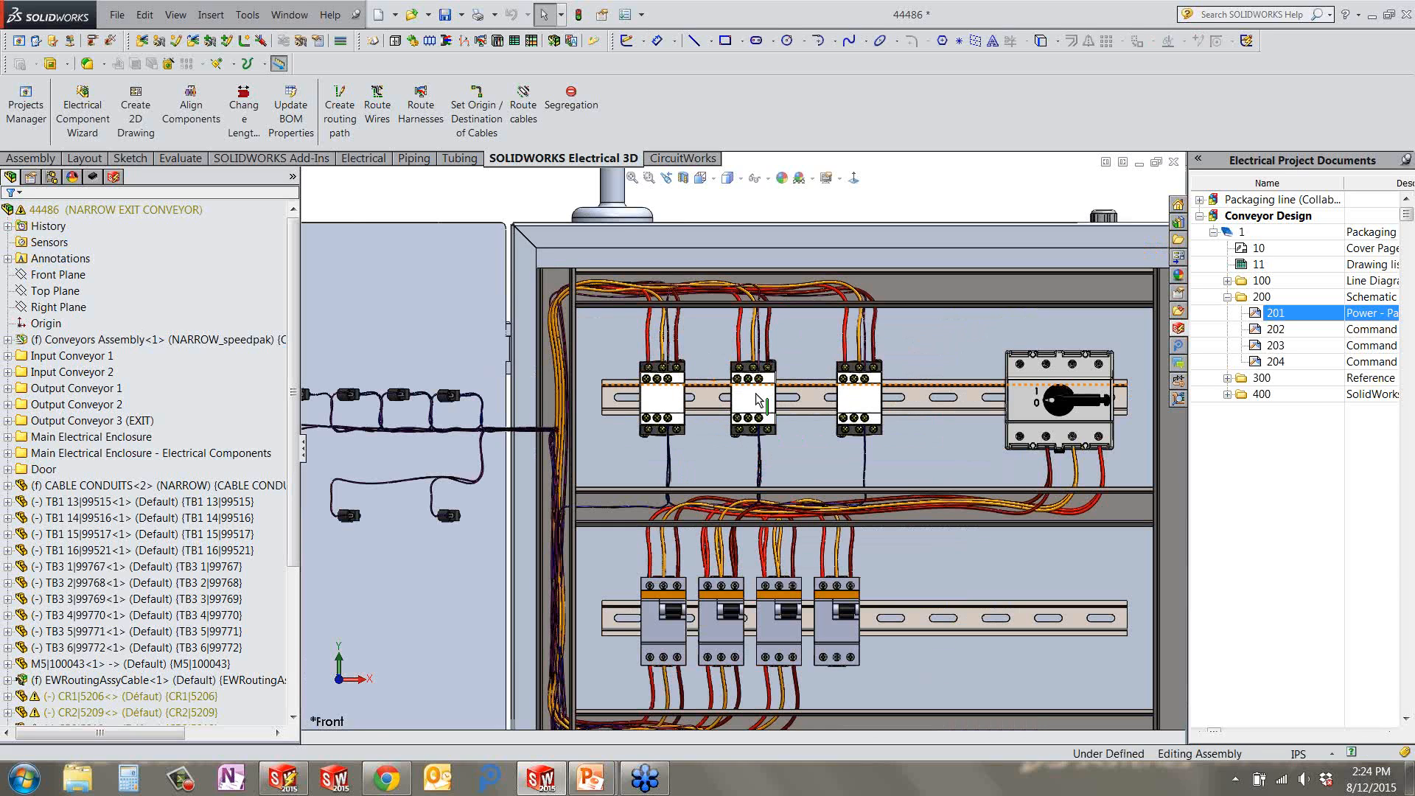
scroll(604, 480, up, 1)
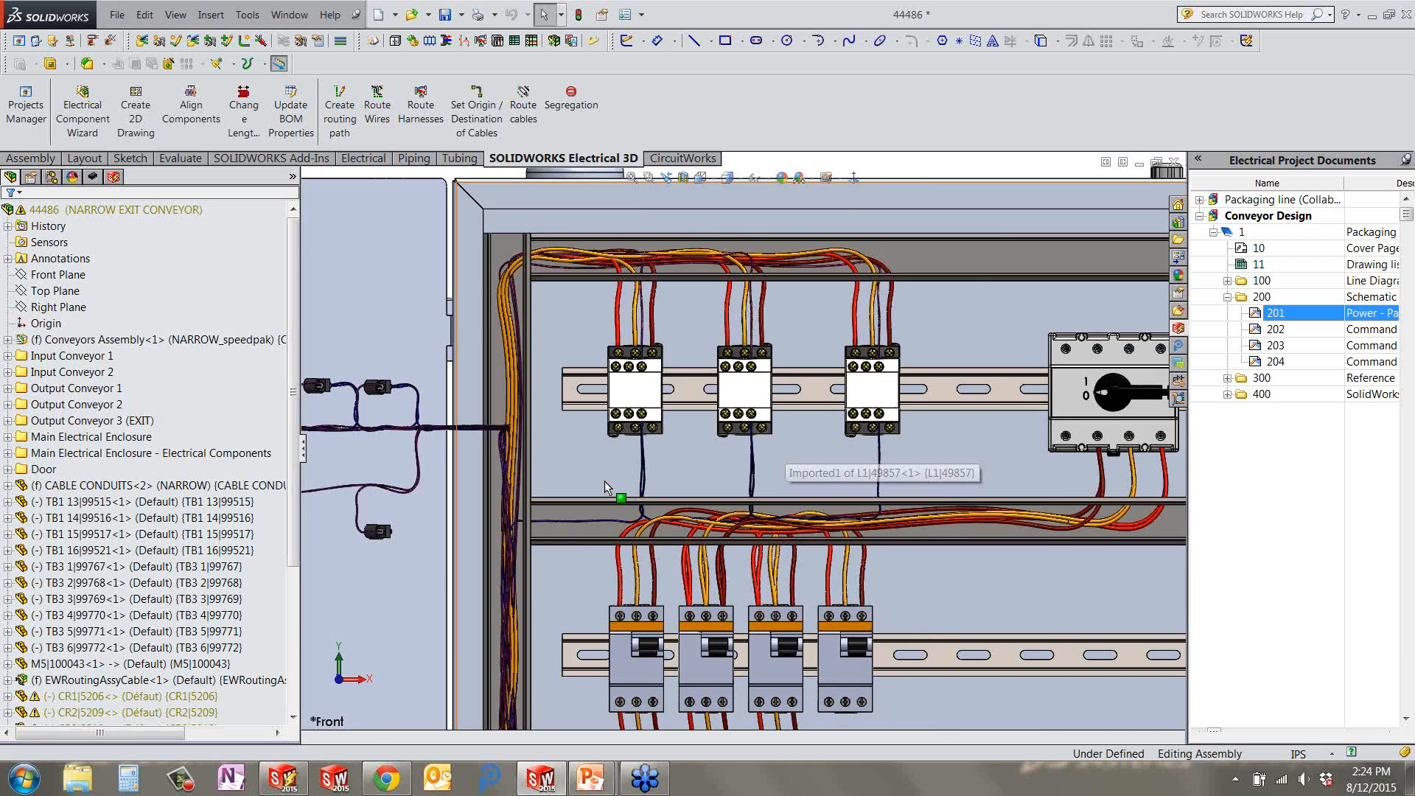
scroll(737, 564, up, 2)
Set up a wire segregation for the electrical wire style N L1 L2 L3 P, each phase with a different color.
click(558, 121)
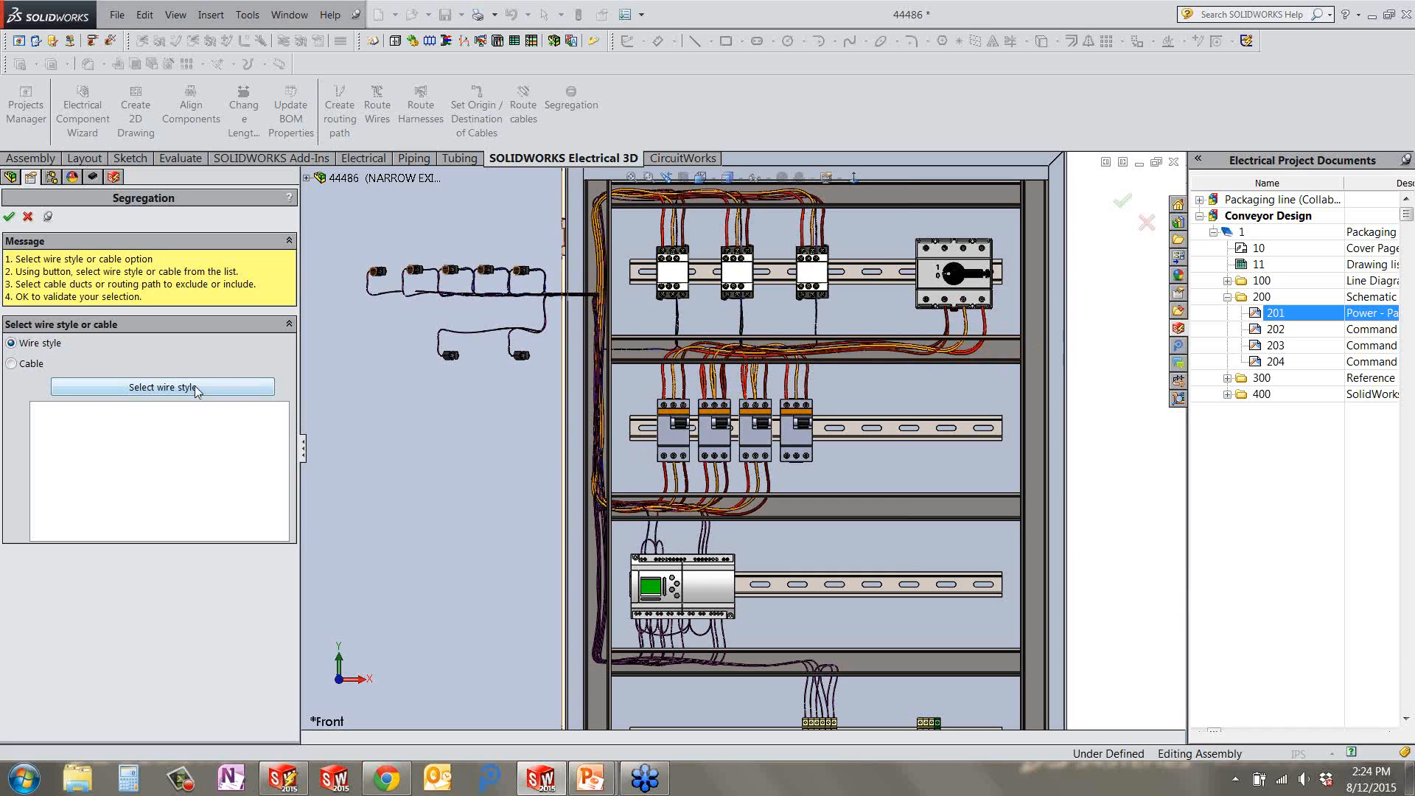
click(121, 388)
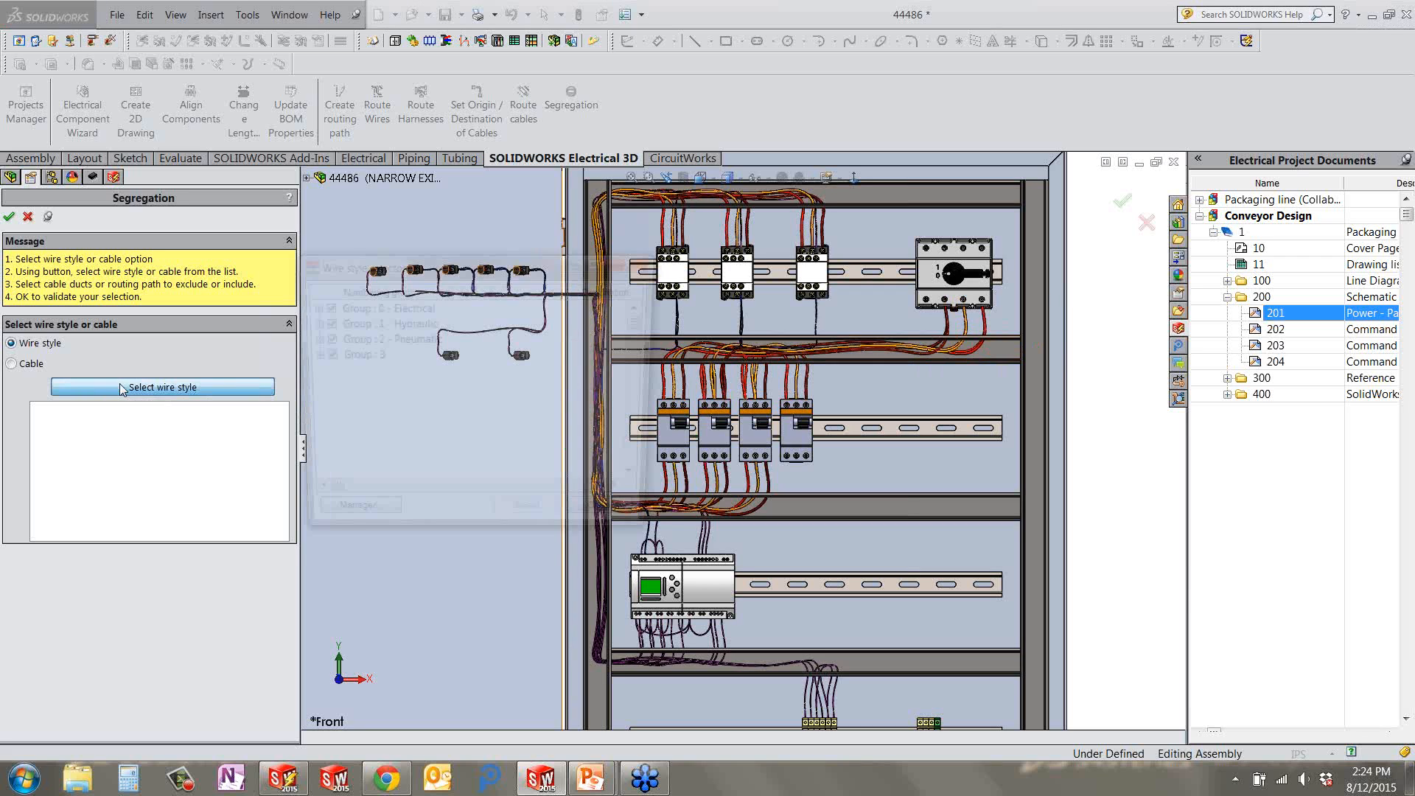
click(307, 308)
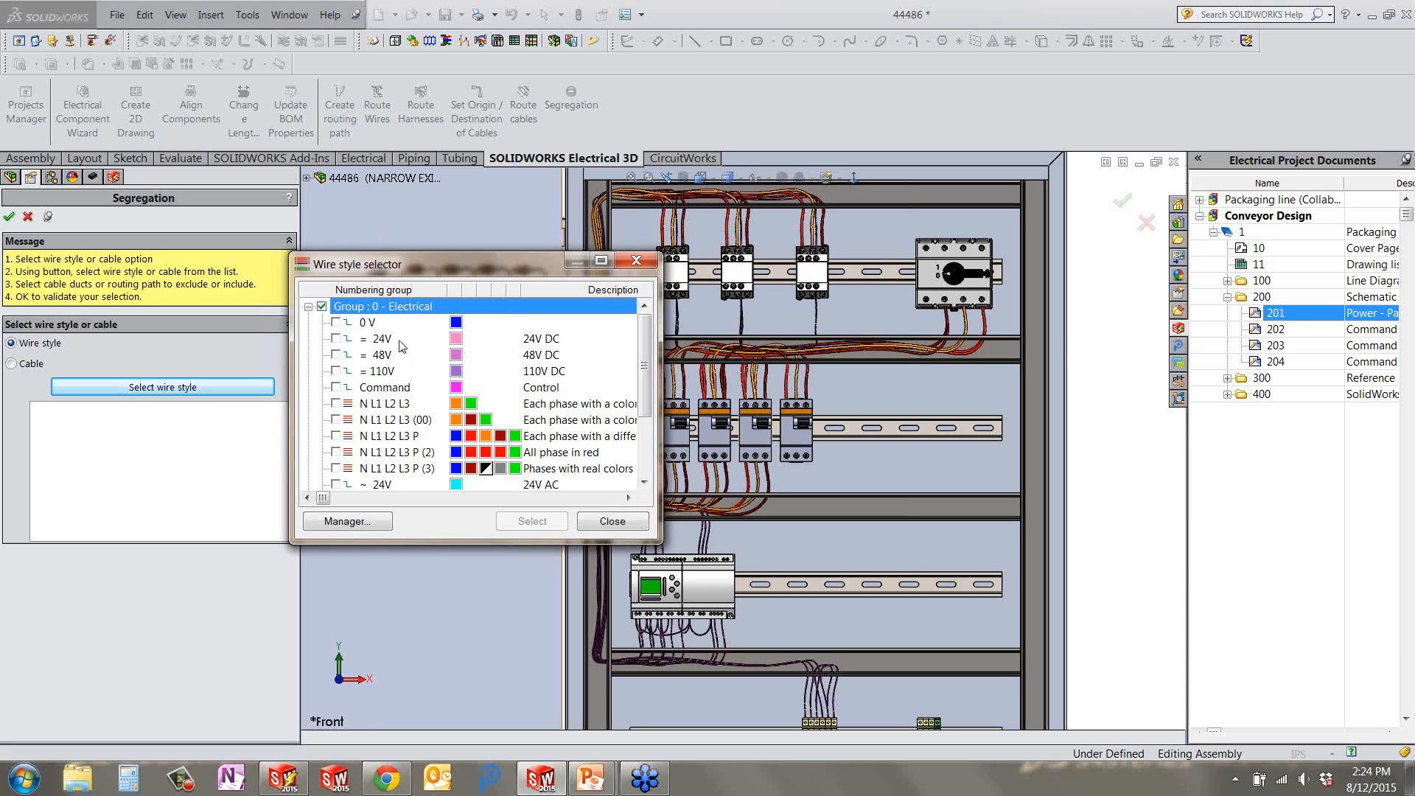
scroll(402, 346, down, 1)
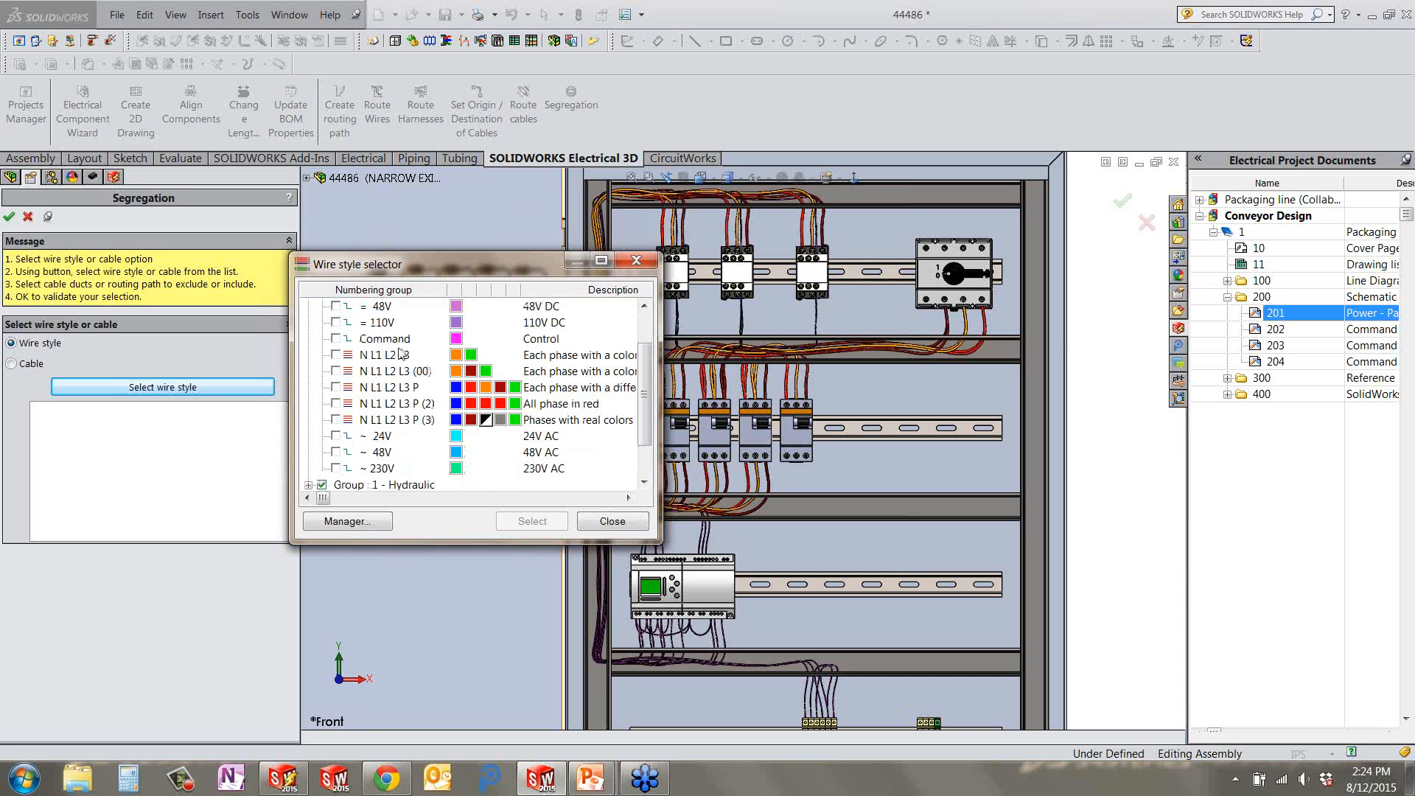
scroll(400, 354, down, 1)
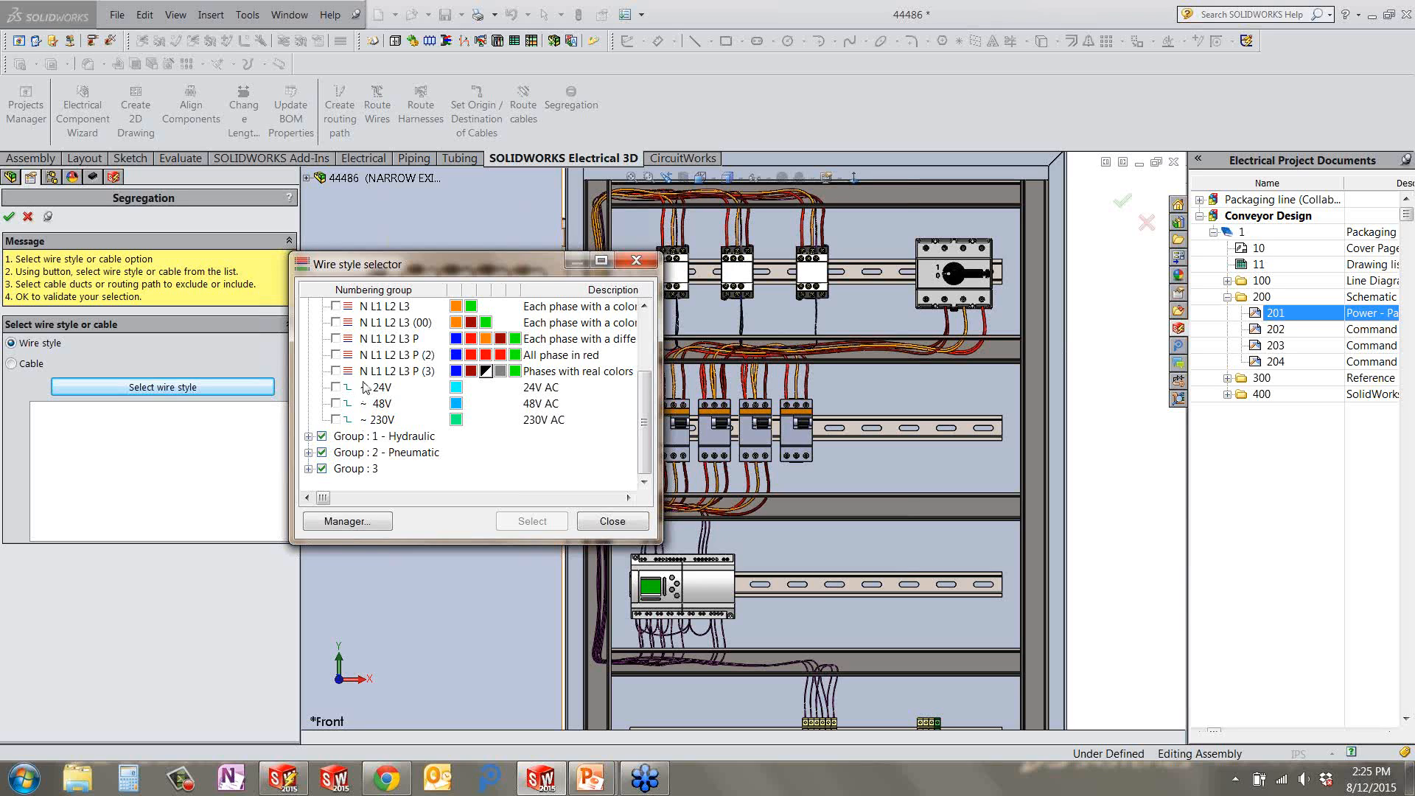
scroll(361, 387, up, 2)
scroll(355, 381, down, 1)
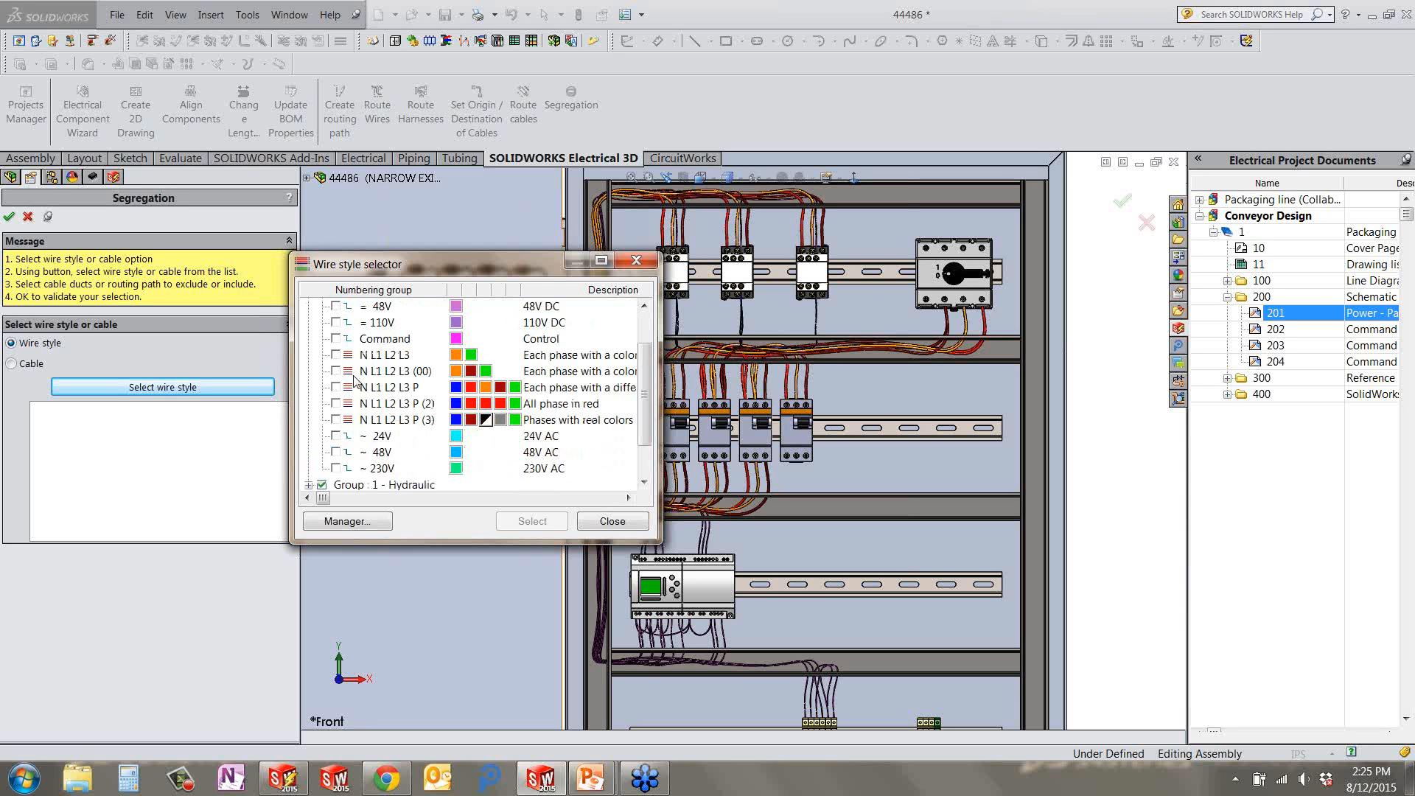
click(336, 387)
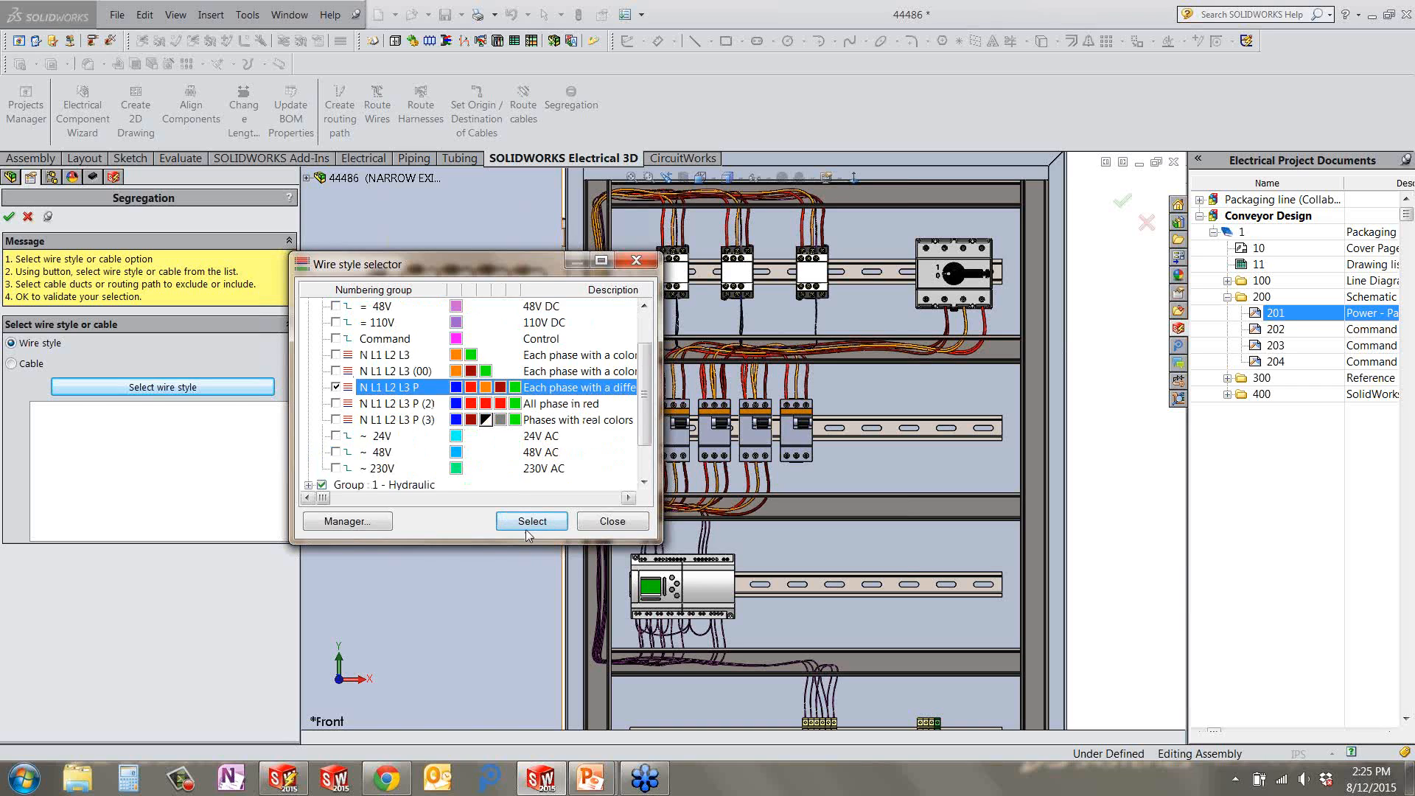
click(531, 521)
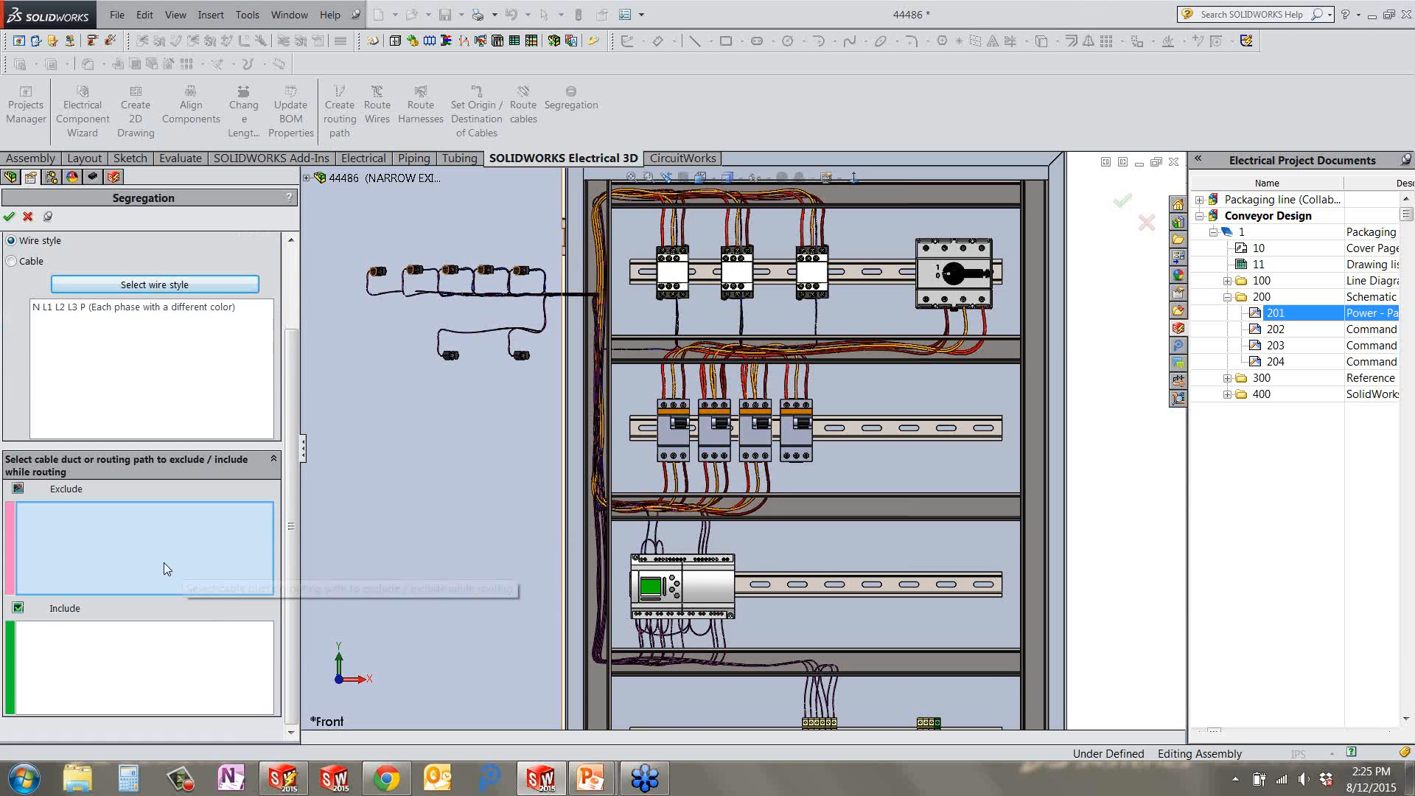
Try excluding the enclosure's right vertical duct and including its uppermost horizontal duct for the segregated wire style, and discard the segregation.
click(1030, 471)
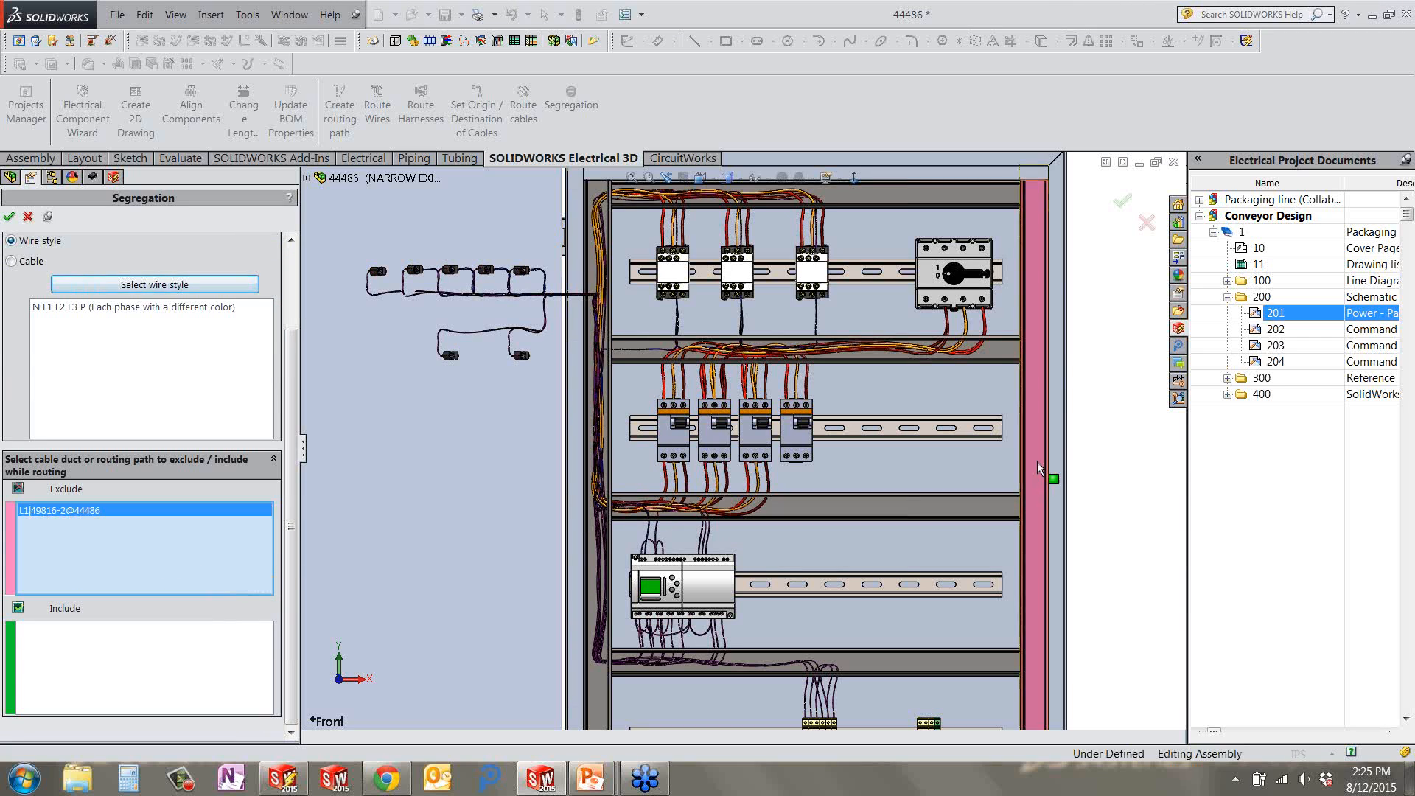
click(149, 648)
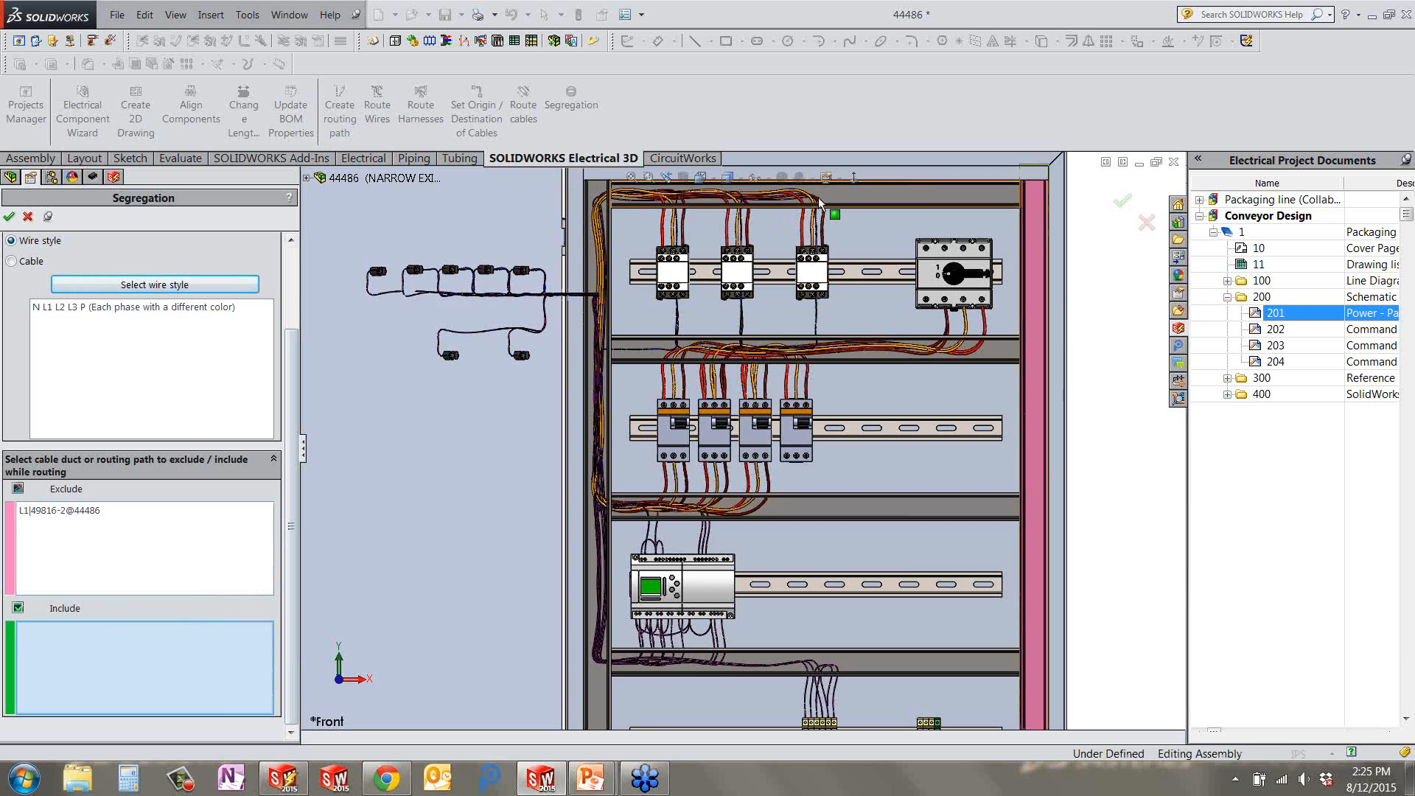
click(838, 196)
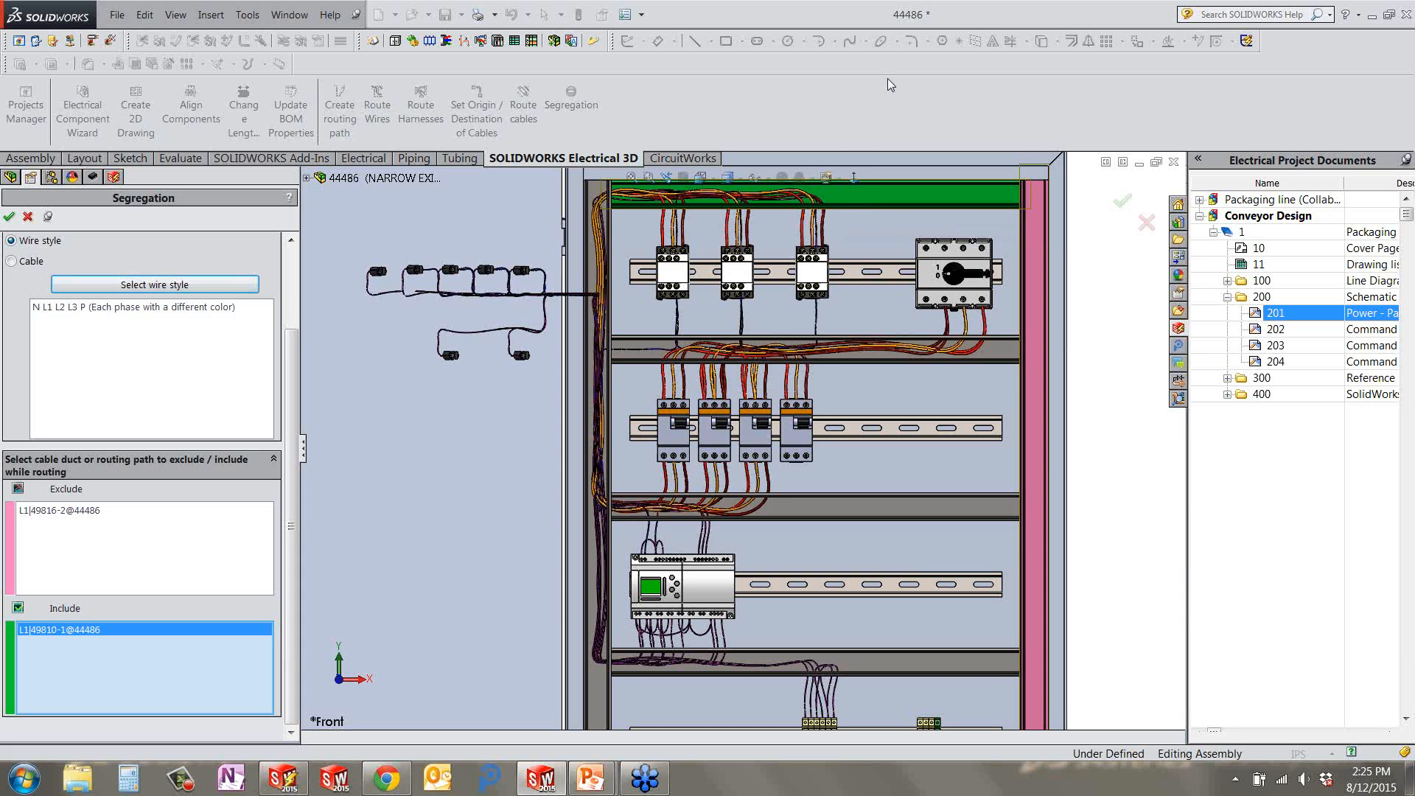
click(27, 216)
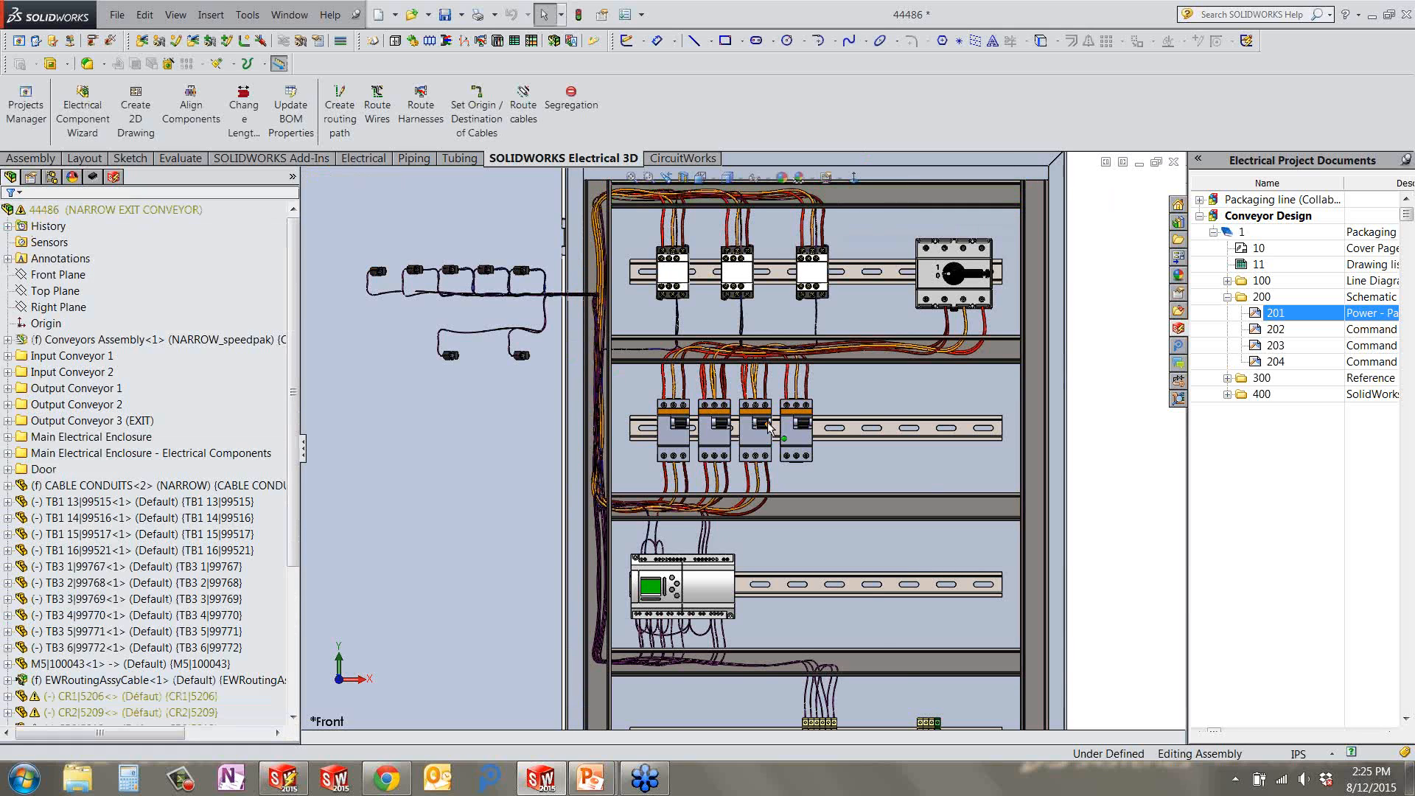
Switch to SOLIDWORKS Electrical and review the project's reports for the bill of materials grouped by manufacturer and the wires by line style.
scroll(769, 428, up, 2)
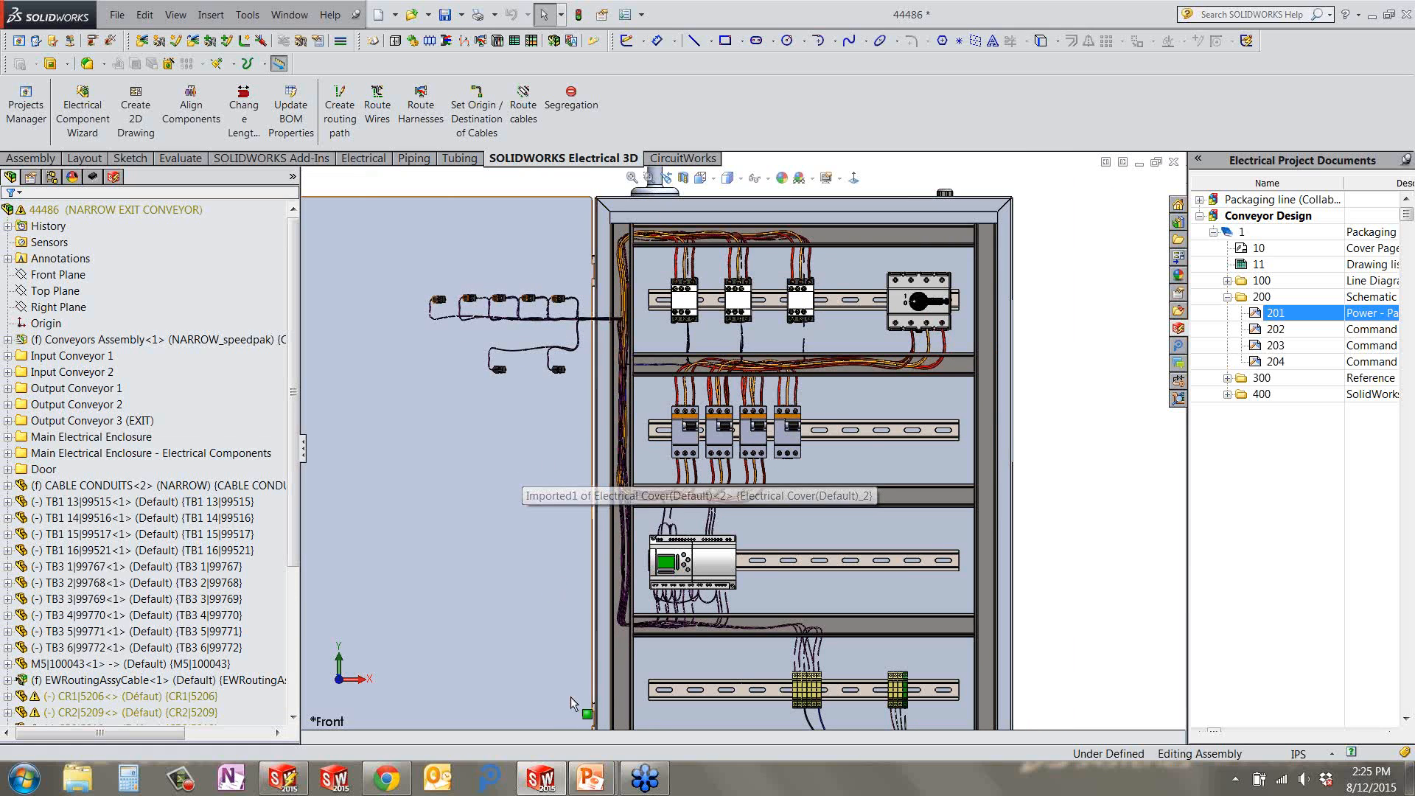
click(287, 787)
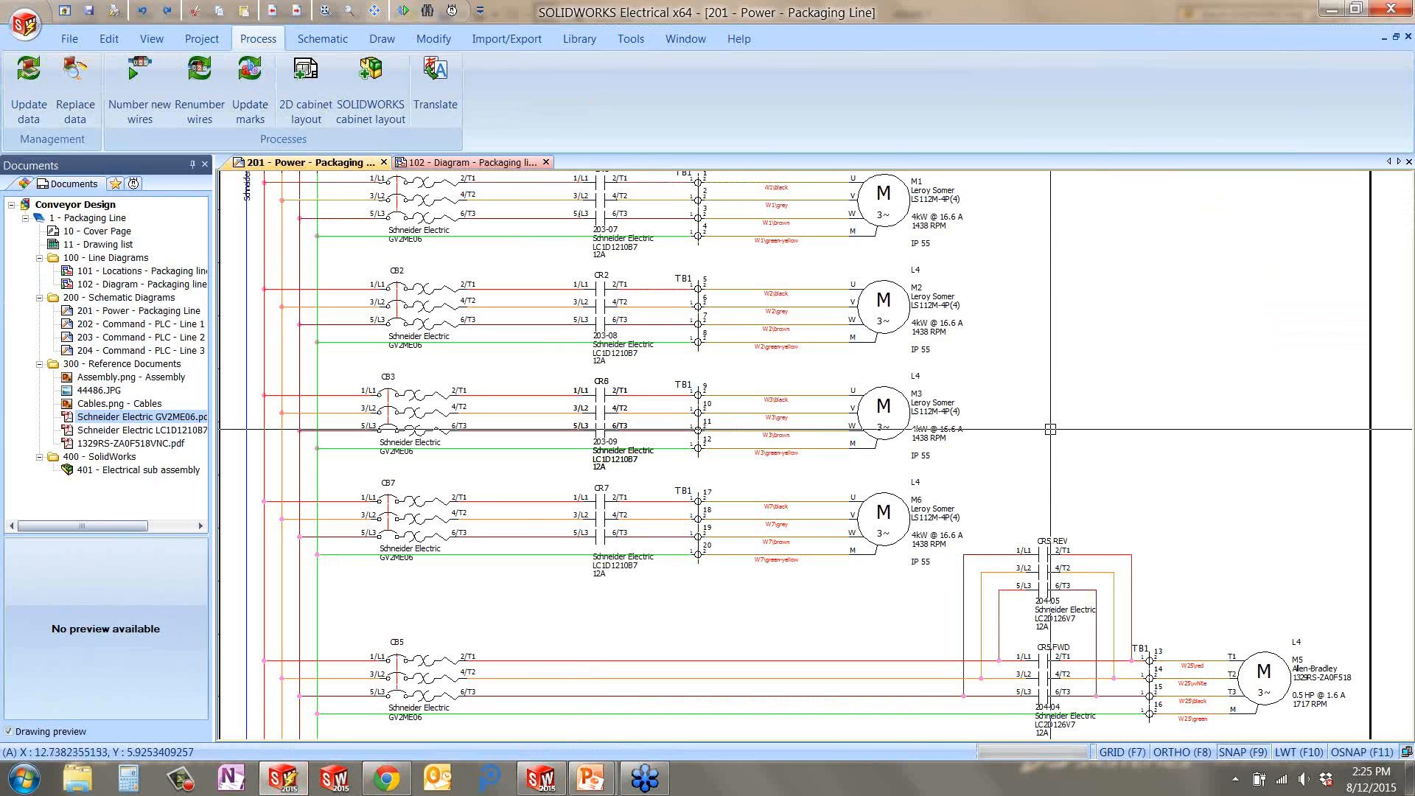
middle_click(1095, 436)
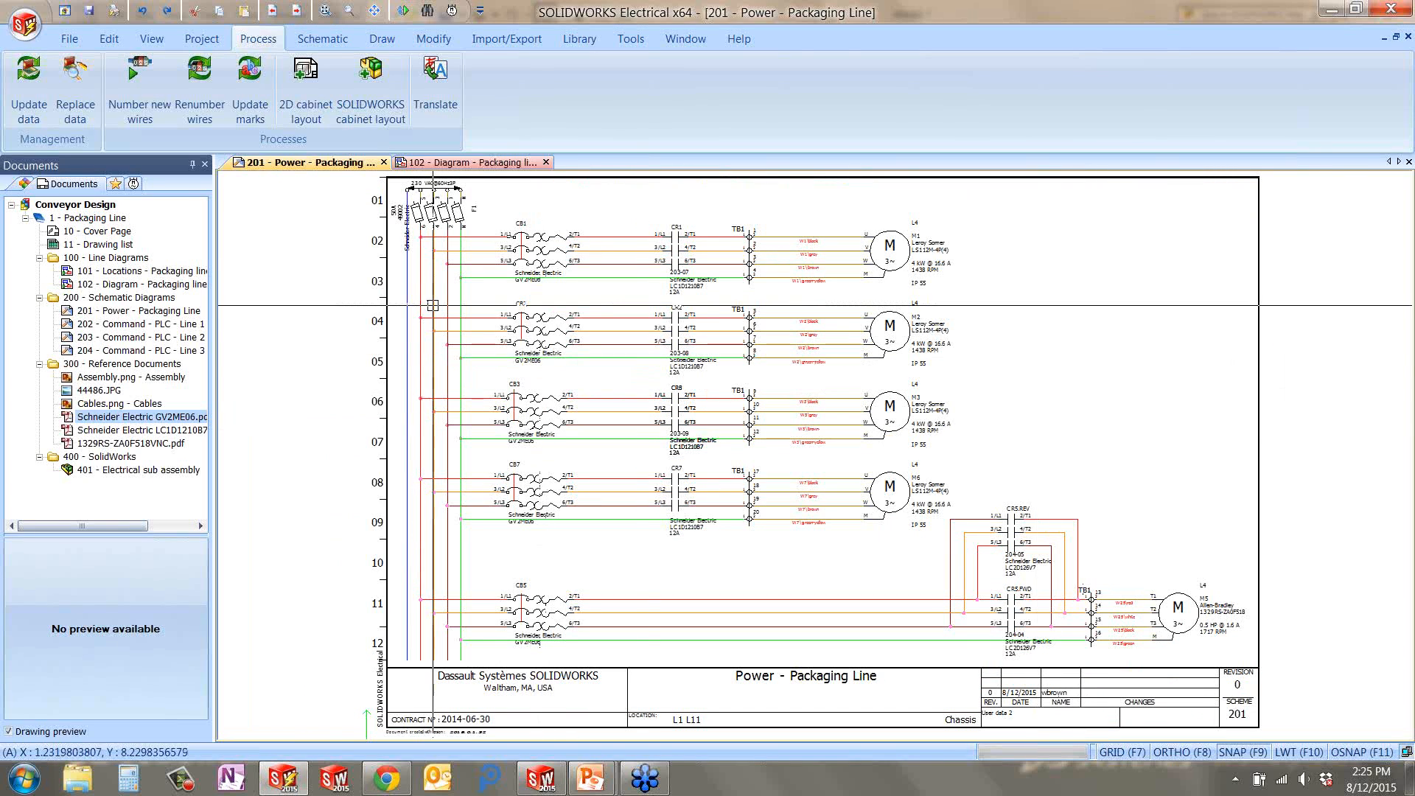
scroll(306, 107, up, 1)
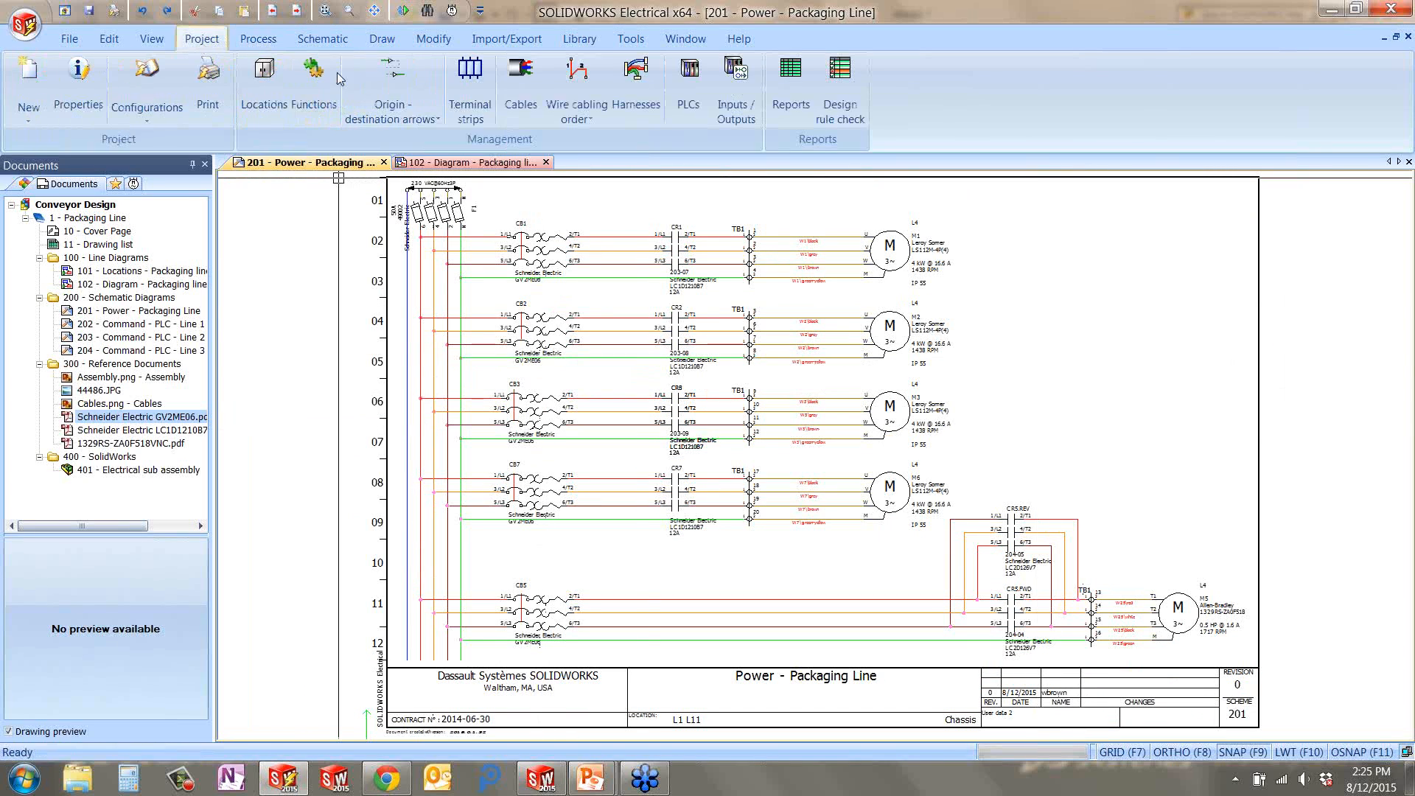
click(798, 82)
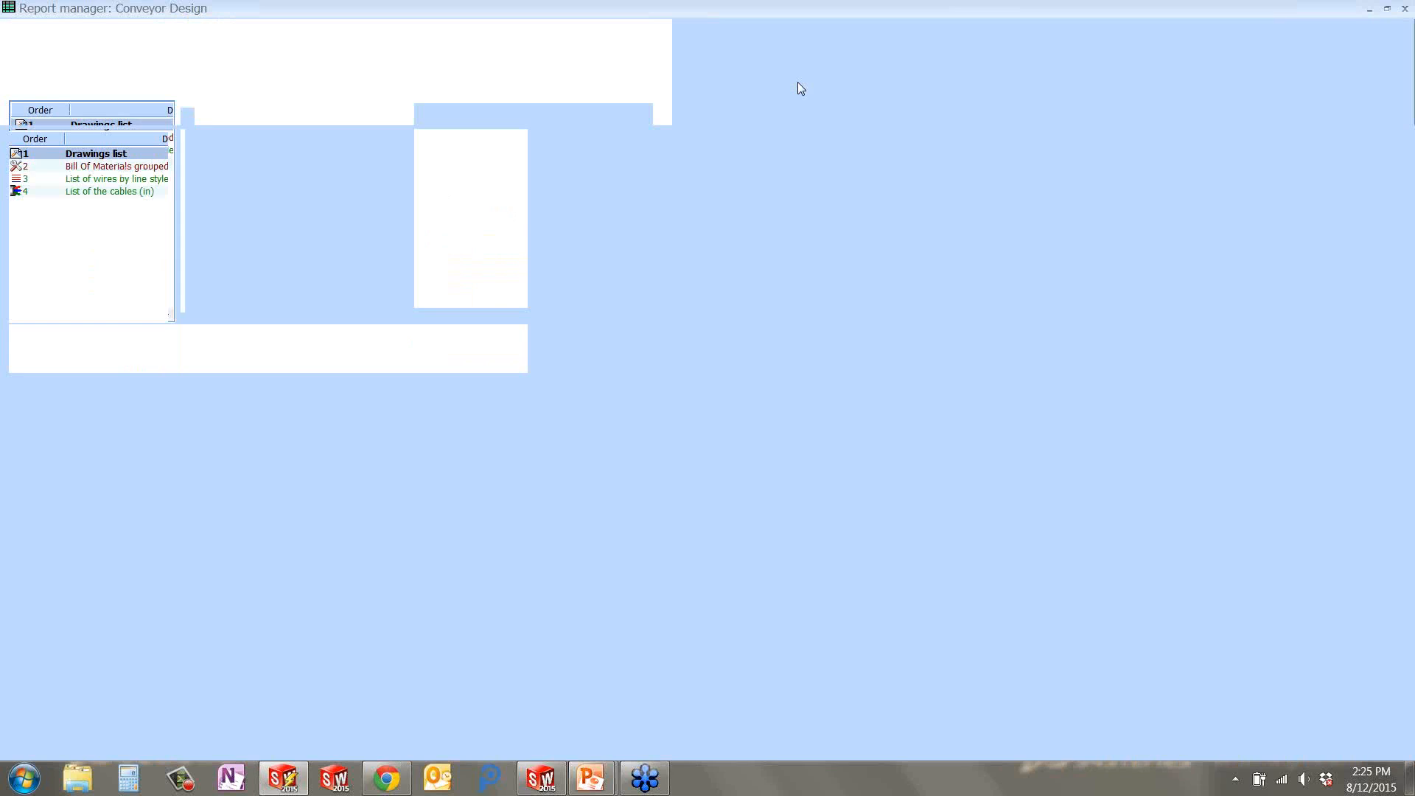
click(250, 168)
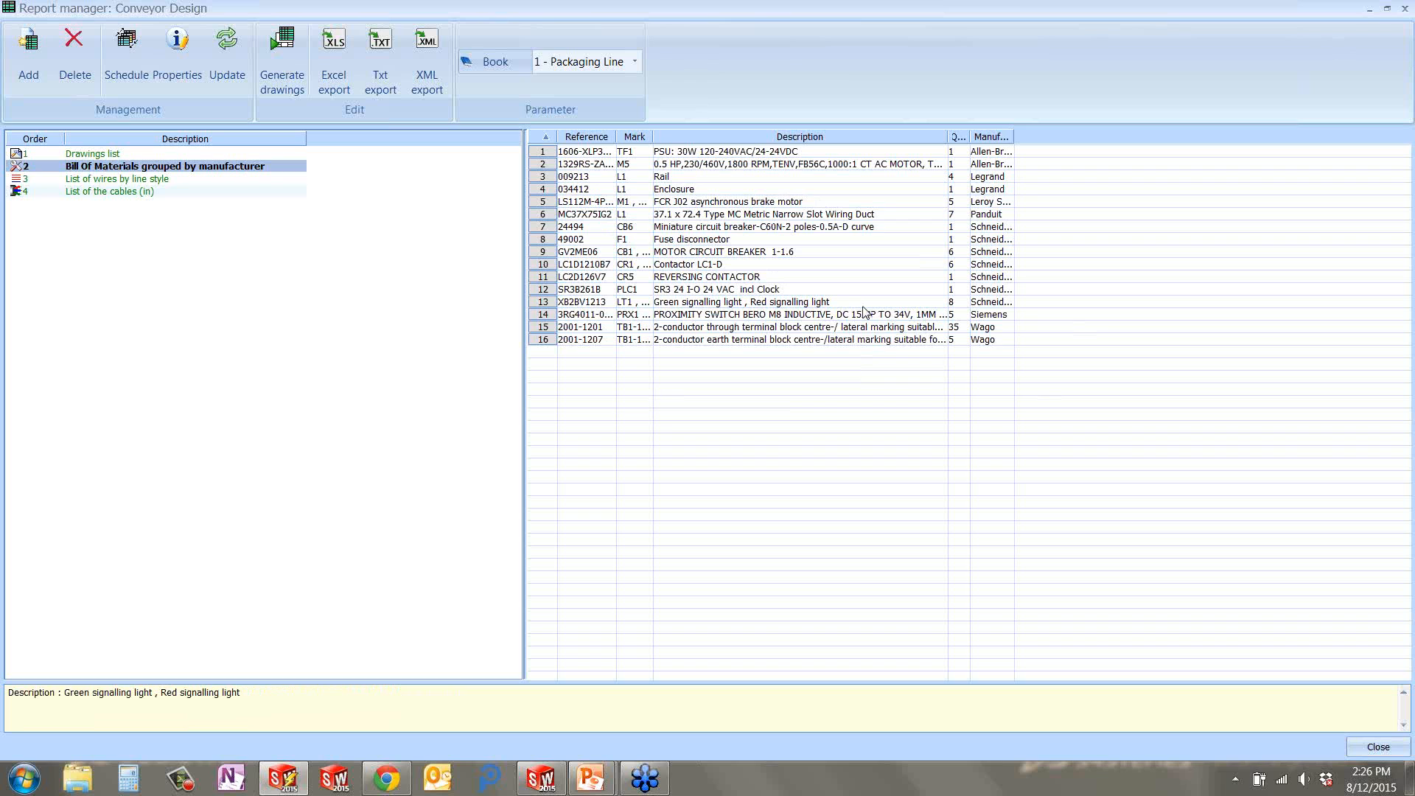
click(263, 178)
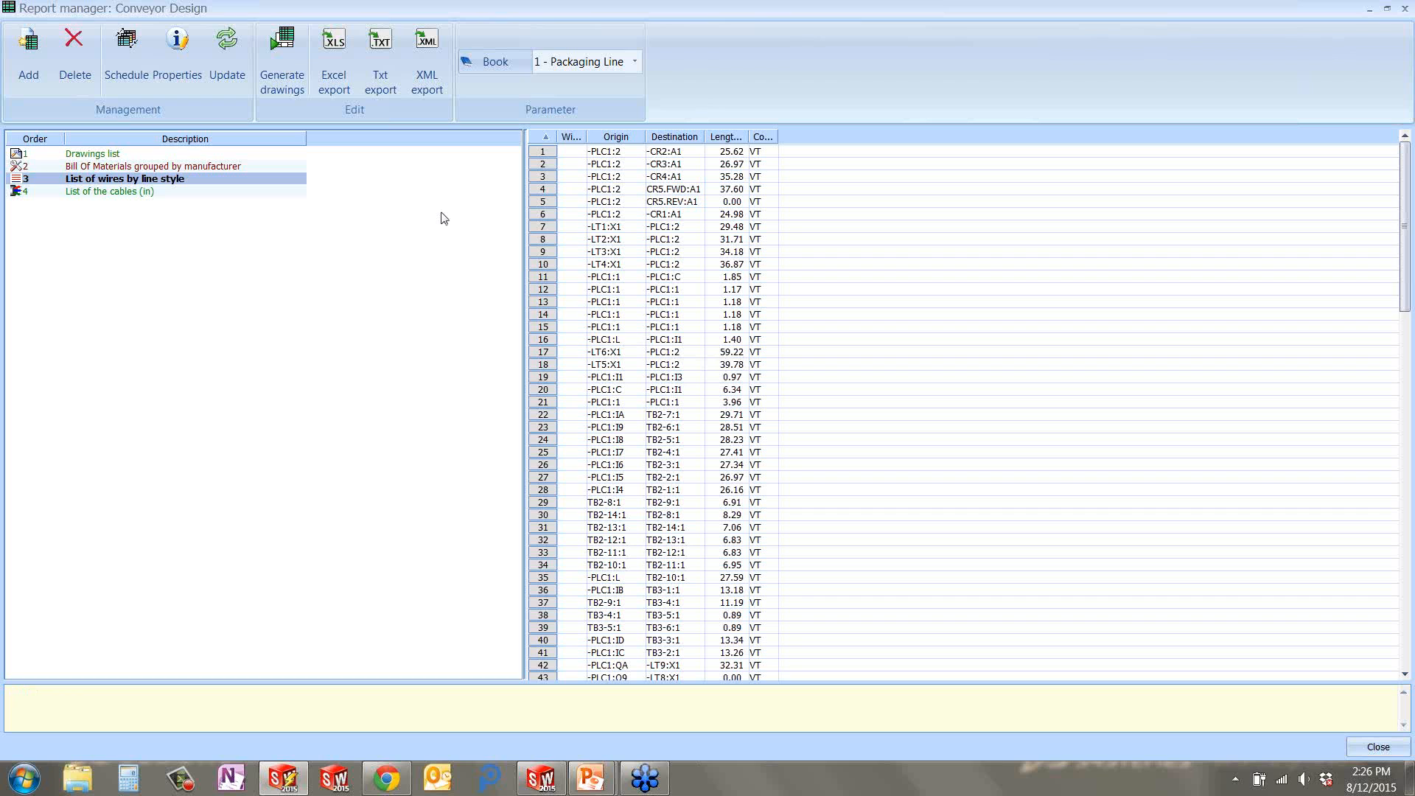
Generate report drawings for the drawings list, the bill of materials grouped by manufacturer and the list of wires by line style.
click(280, 46)
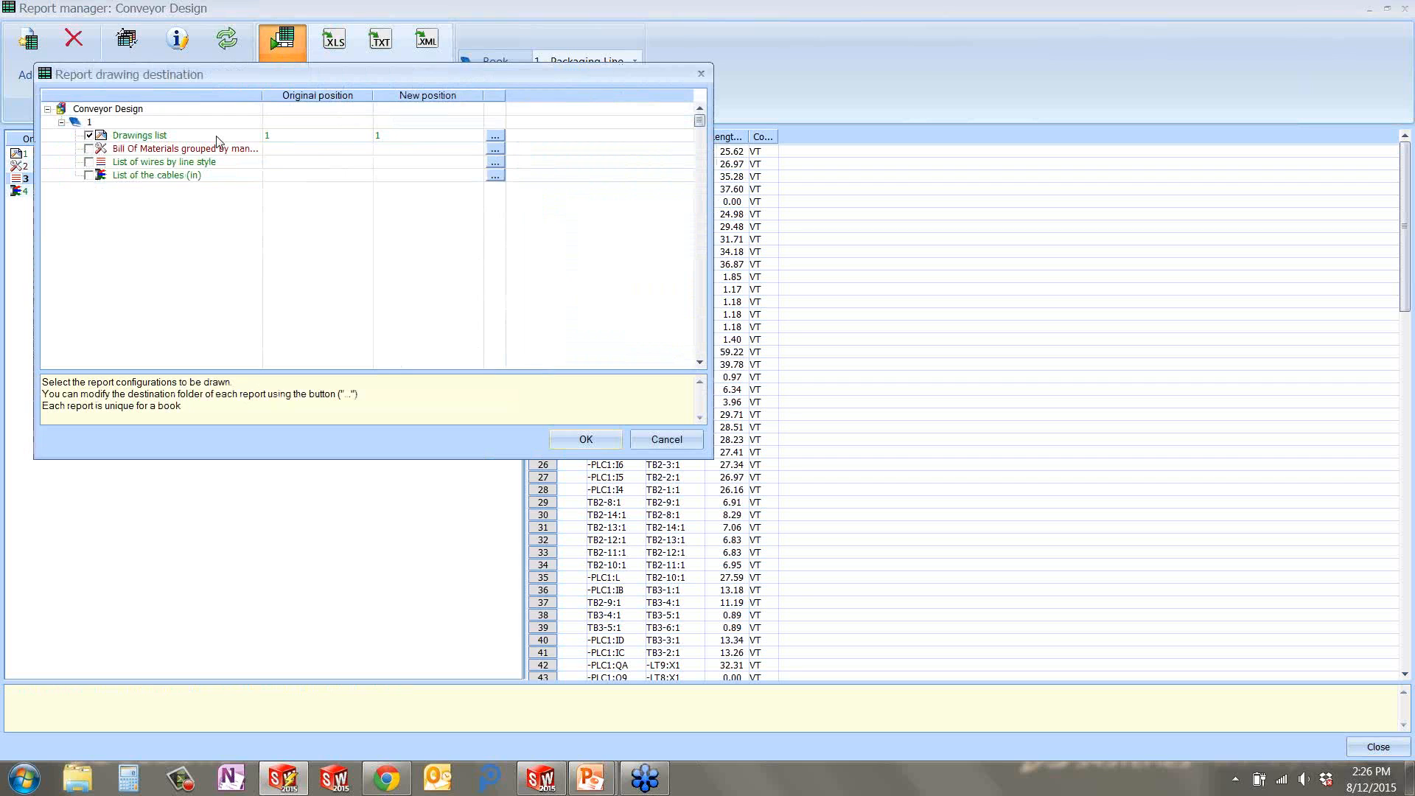
click(89, 148)
click(90, 161)
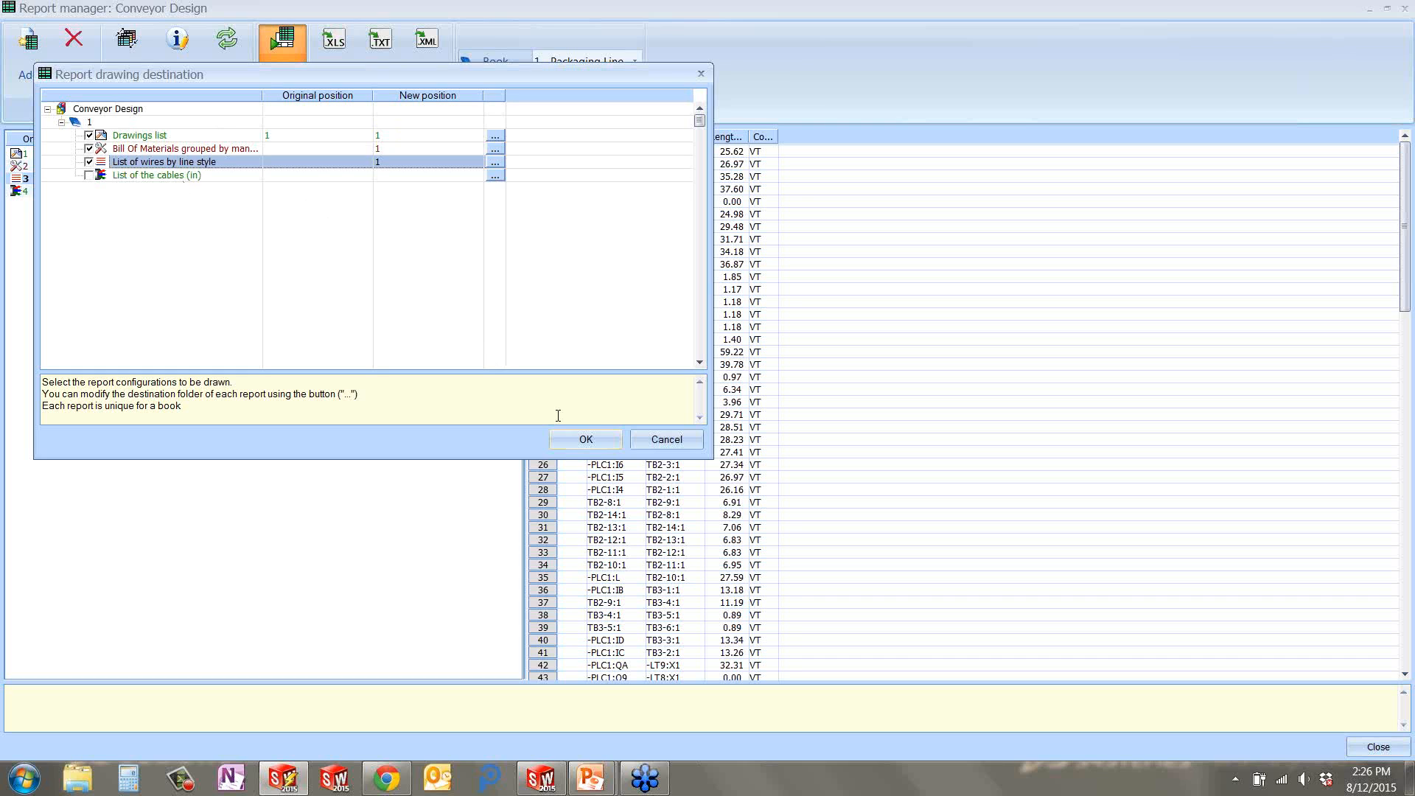
click(585, 444)
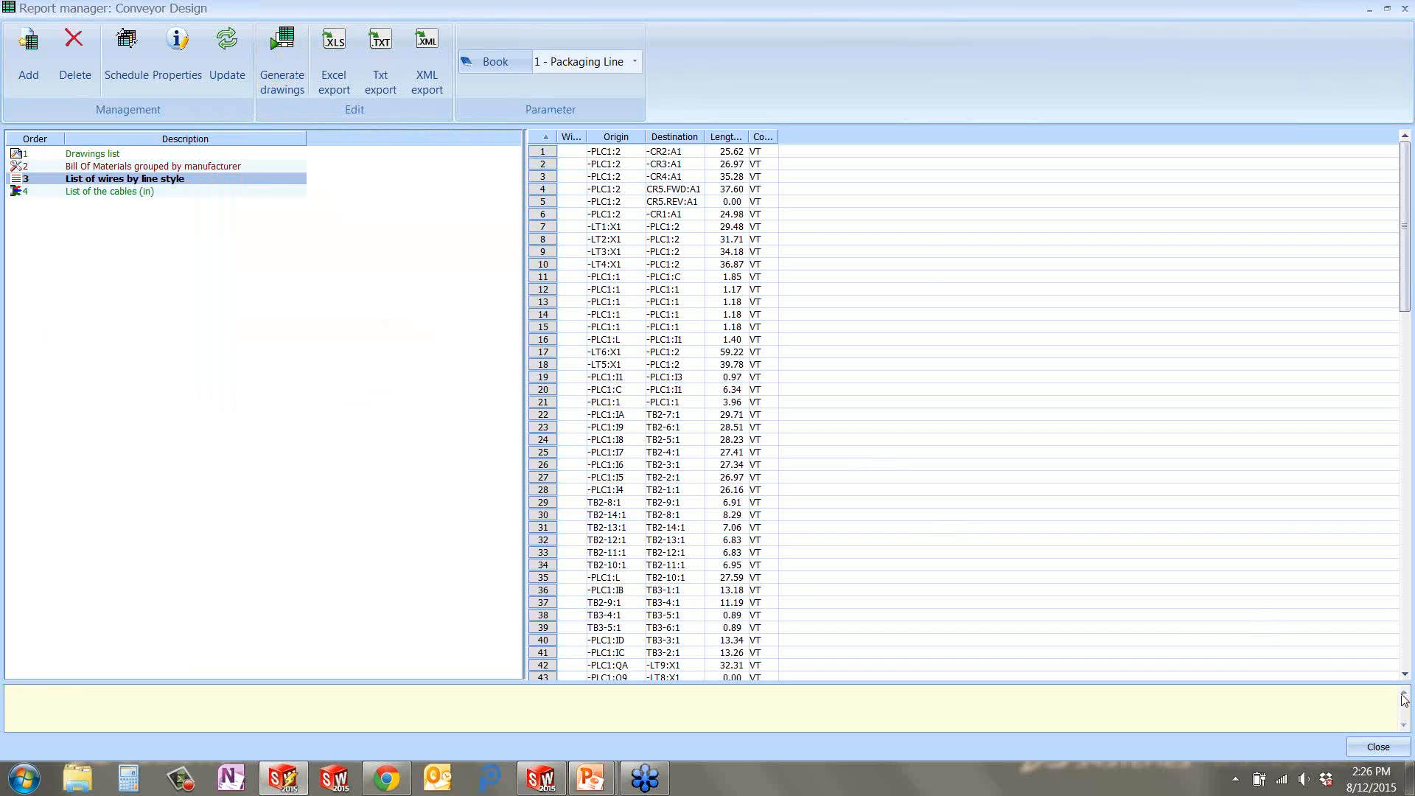
click(1378, 747)
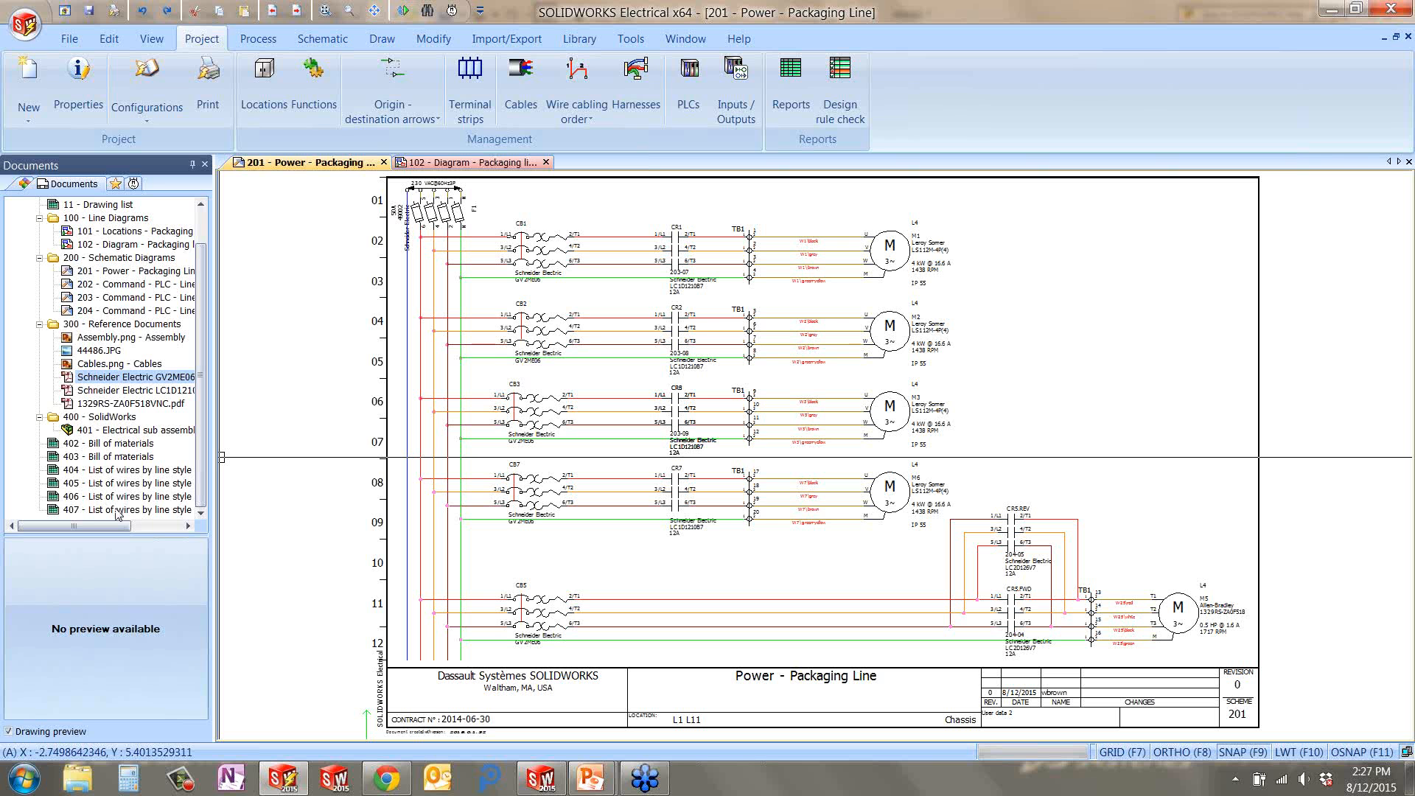
Open drawing 402, Bill of materials, and examine its component tables by manufacturer.
click(122, 445)
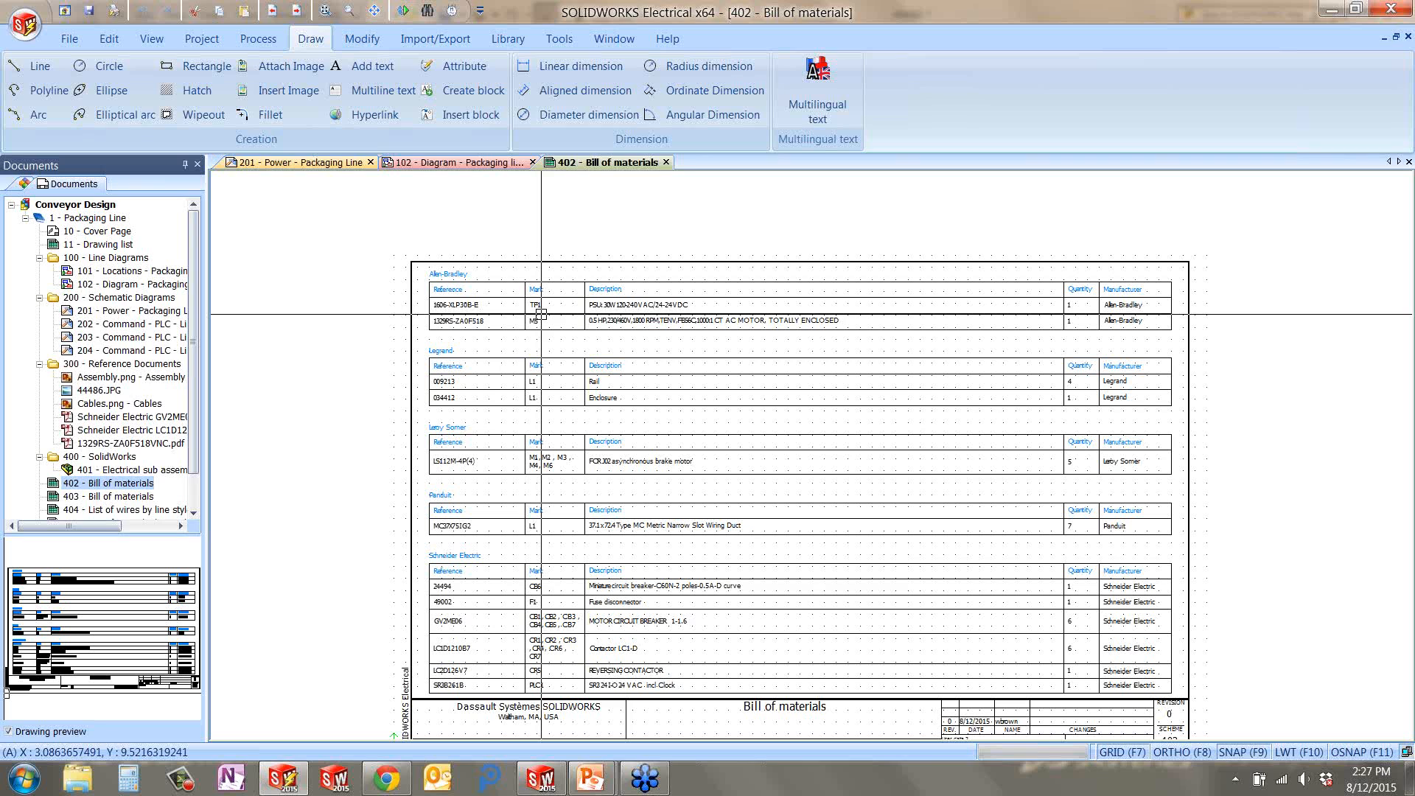
scroll(540, 315, up, 2)
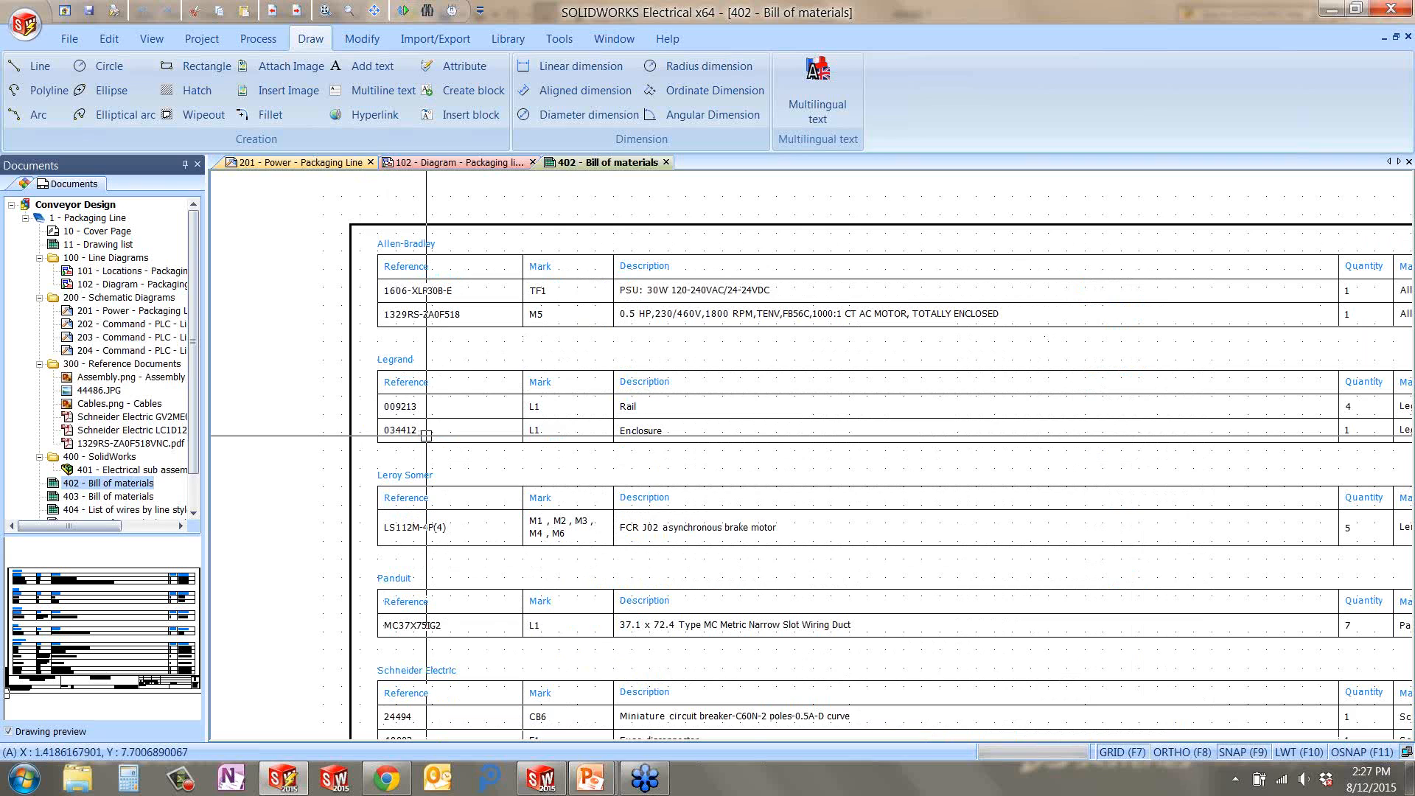
mouse_move(426, 580)
middle_down()
mouse_move(414, 547)
mouse_move(423, 428)
middle_up()
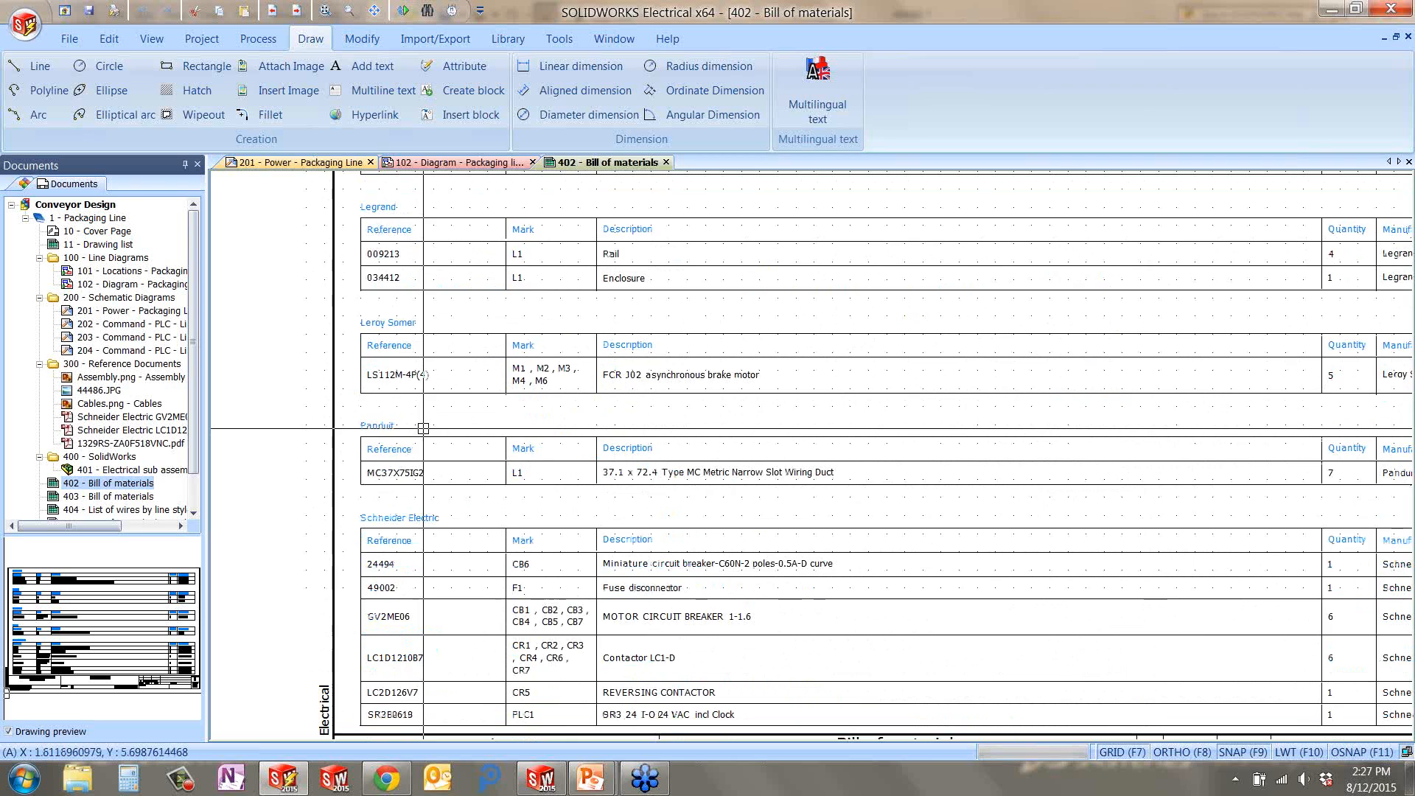
scroll(423, 428, down, 1)
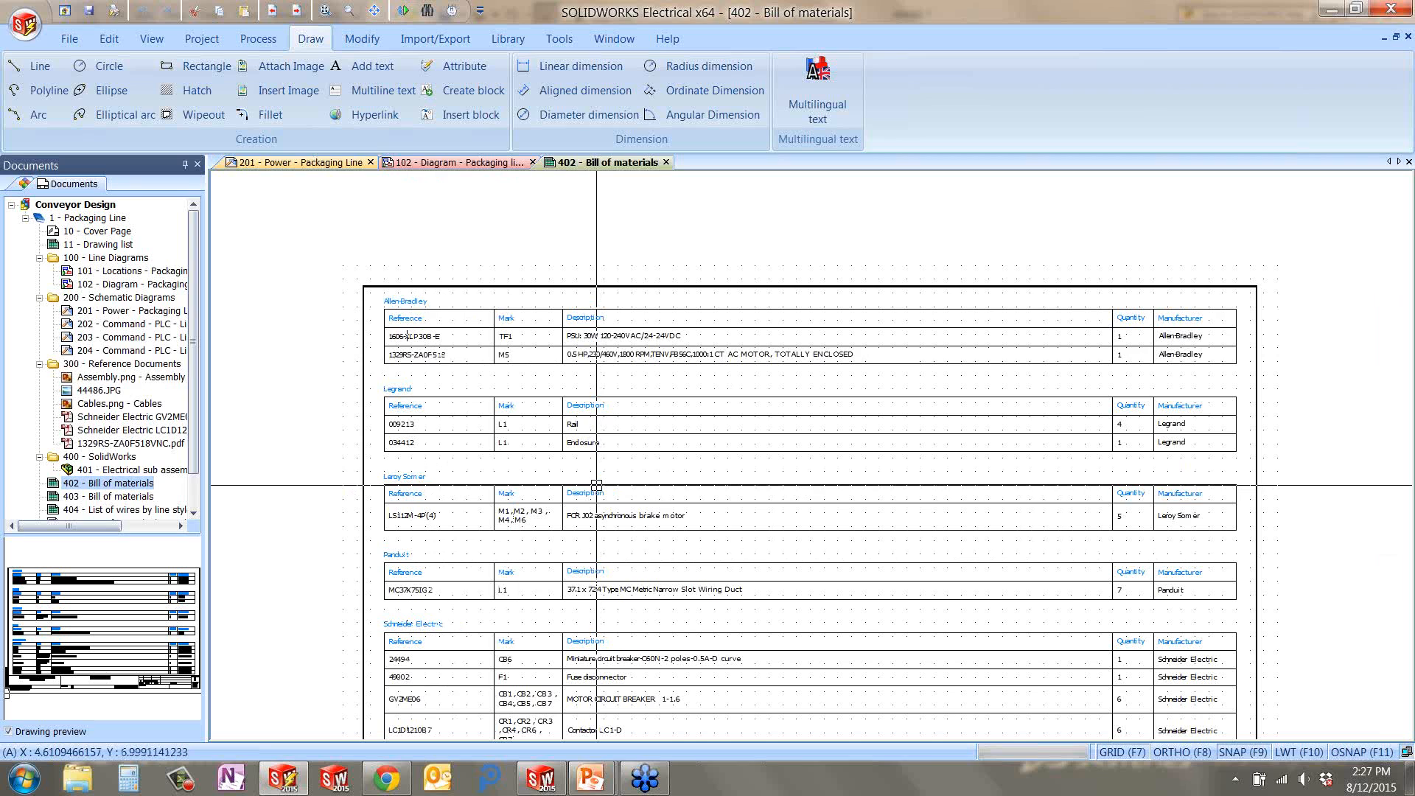
Open drawing 404, List of wires by line style, and examine the wire origins, destinations and lengths.
drag(192, 449, 192, 483)
double_click(142, 470)
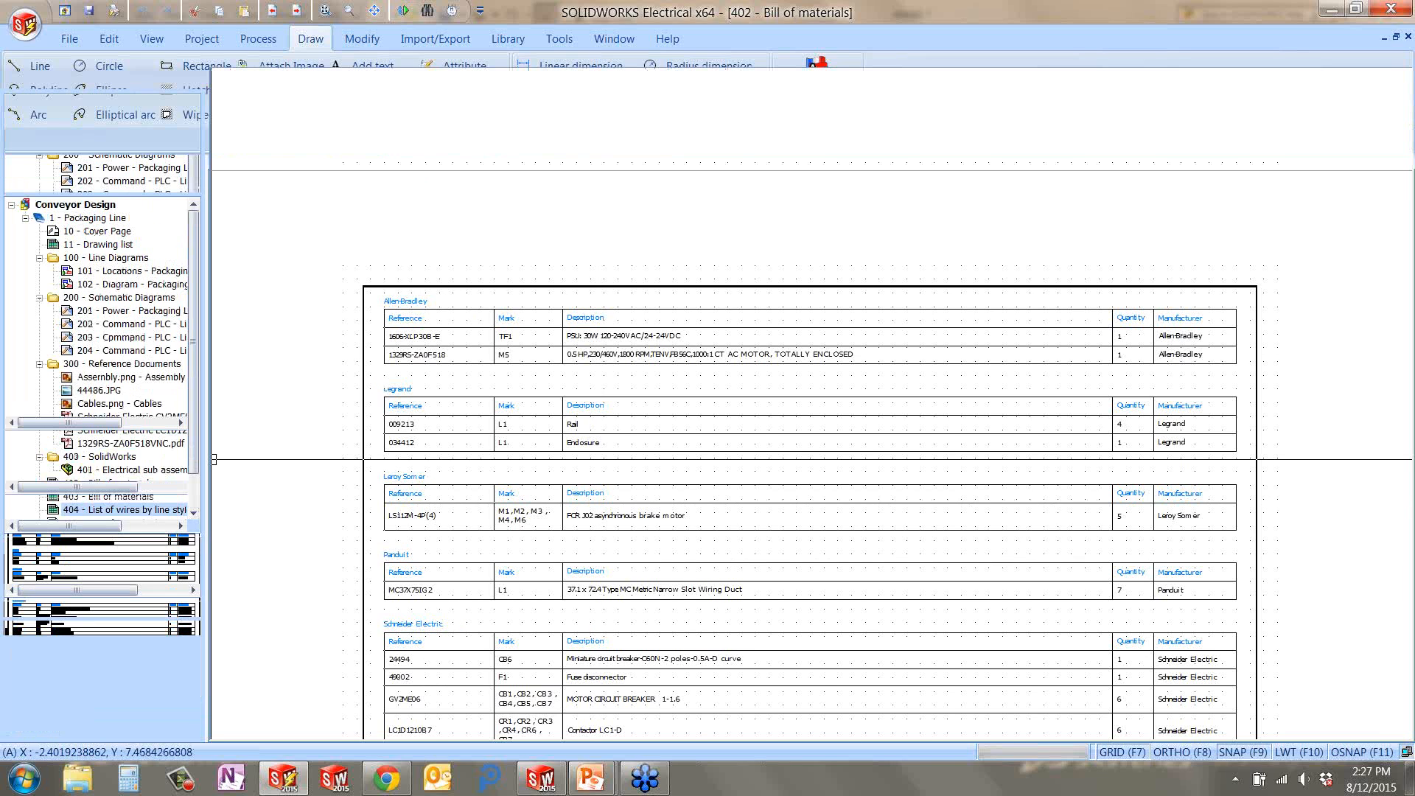
scroll(618, 410, down, 1)
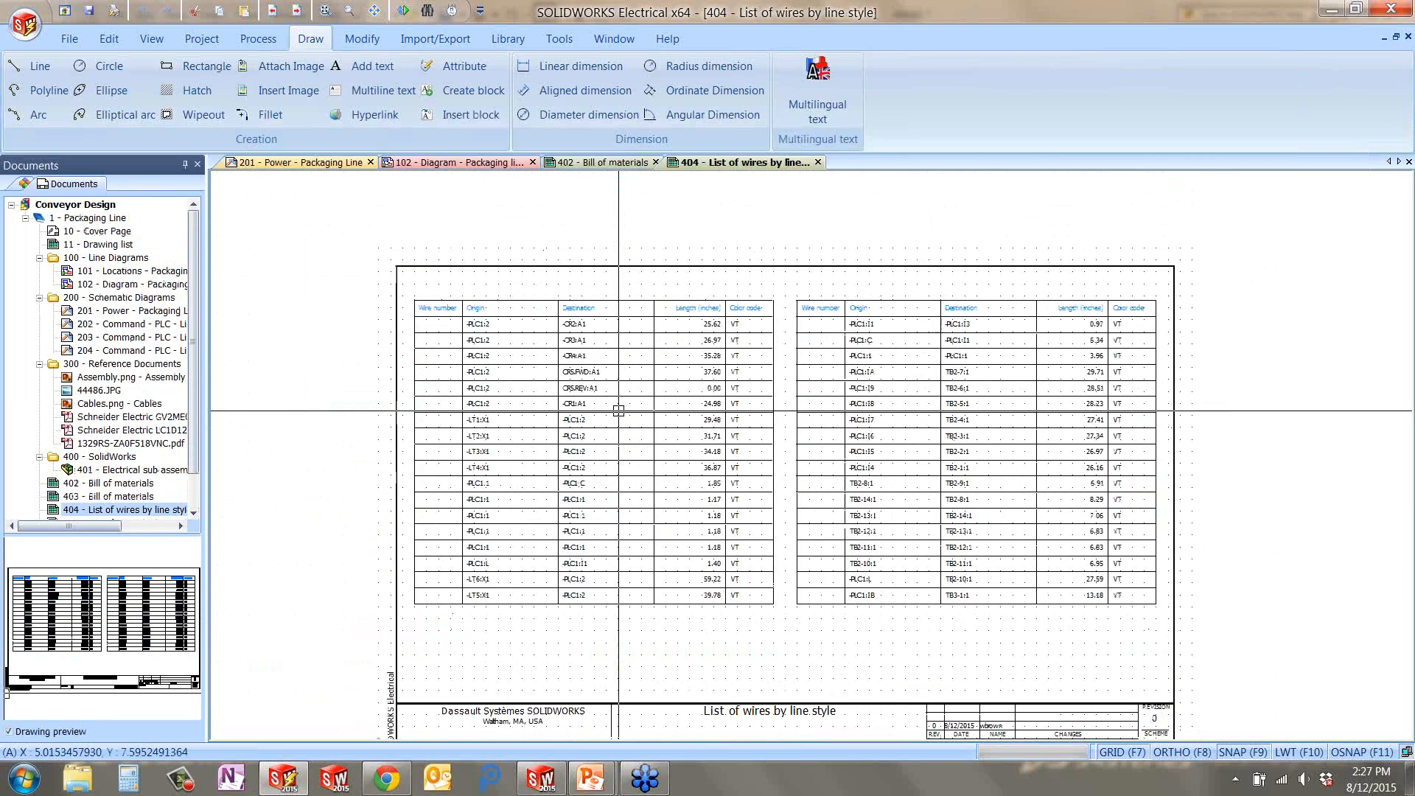
scroll(618, 411, up, 1)
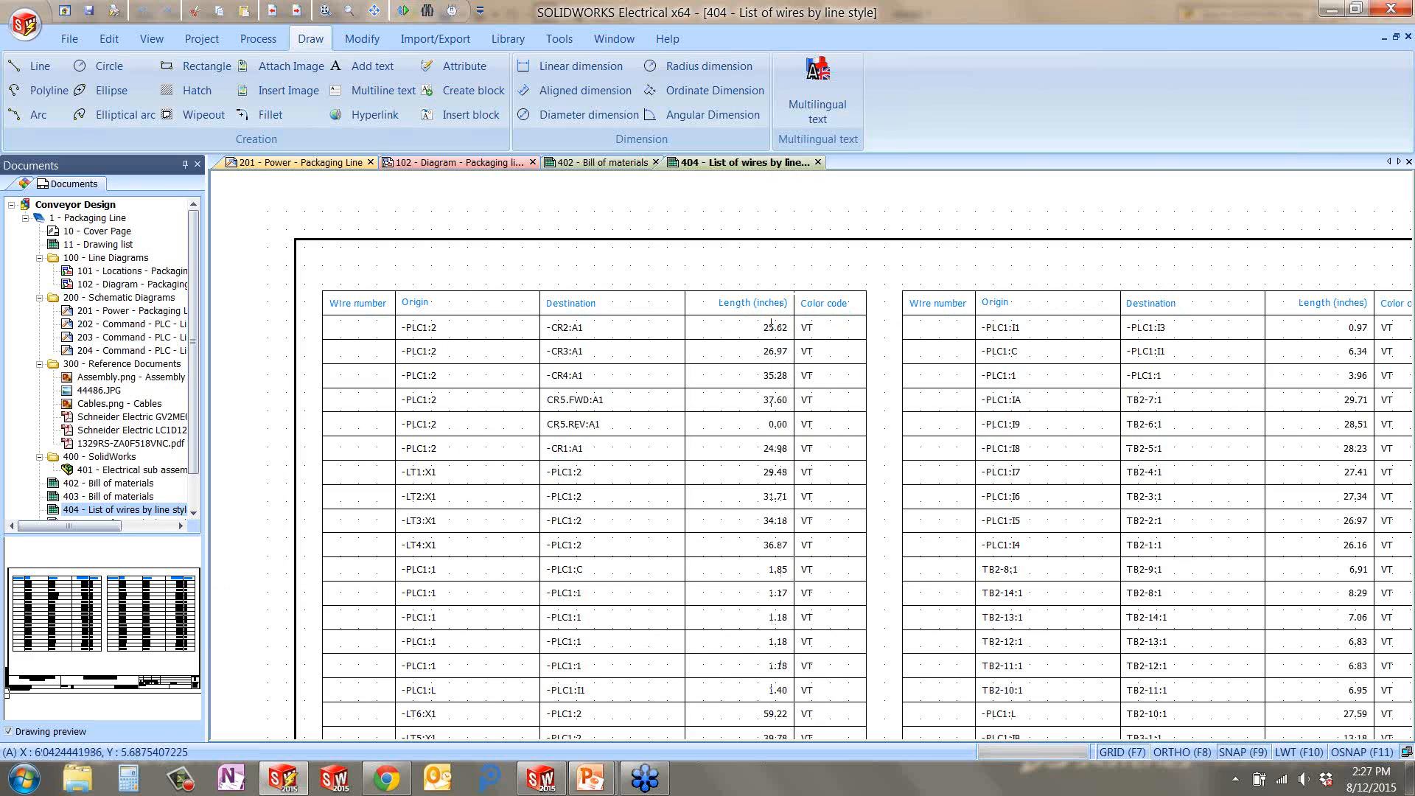
Examine the rest of the wire list in drawing 404, down to the last rows of both tables.
middle_drag(771, 322, 683, 199)
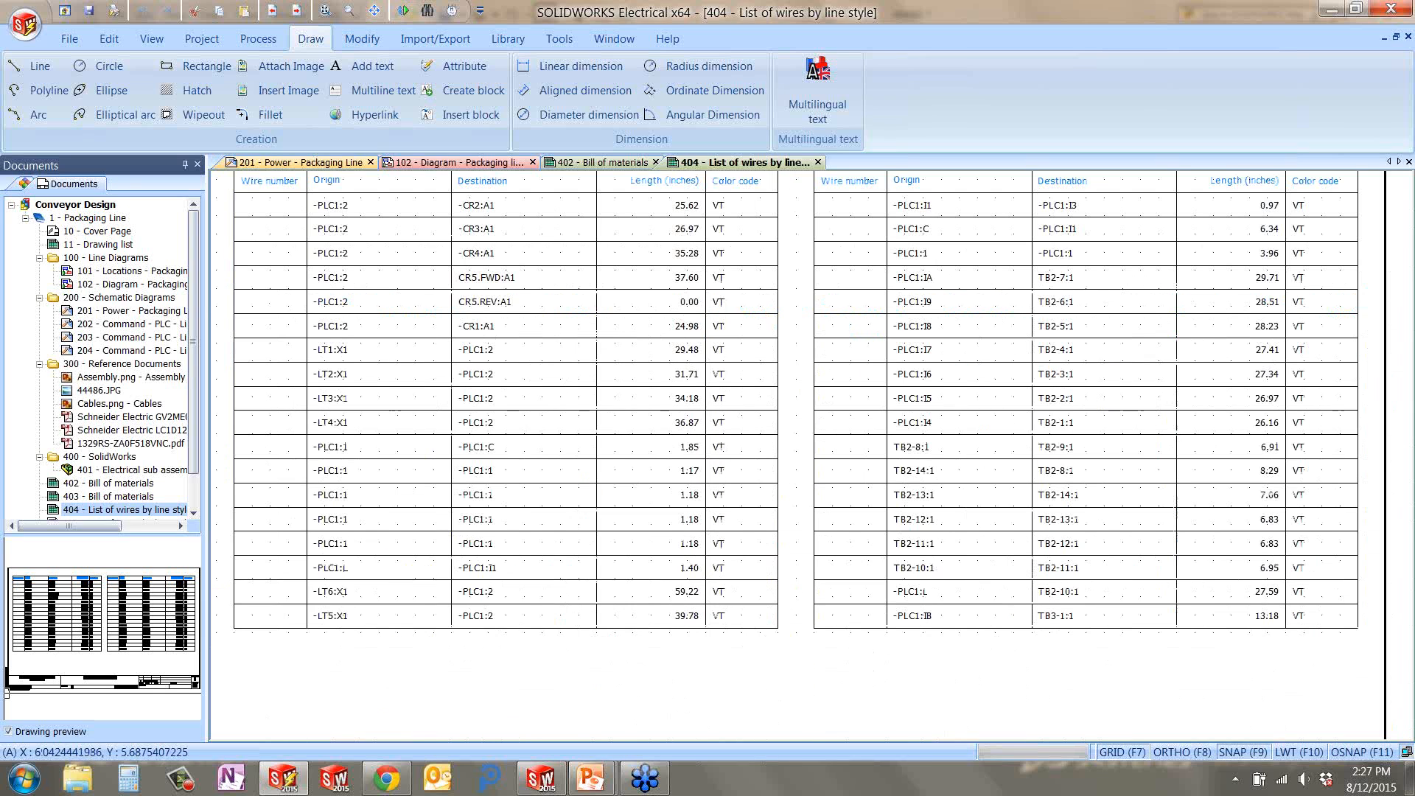
scroll(873, 507, down, 1)
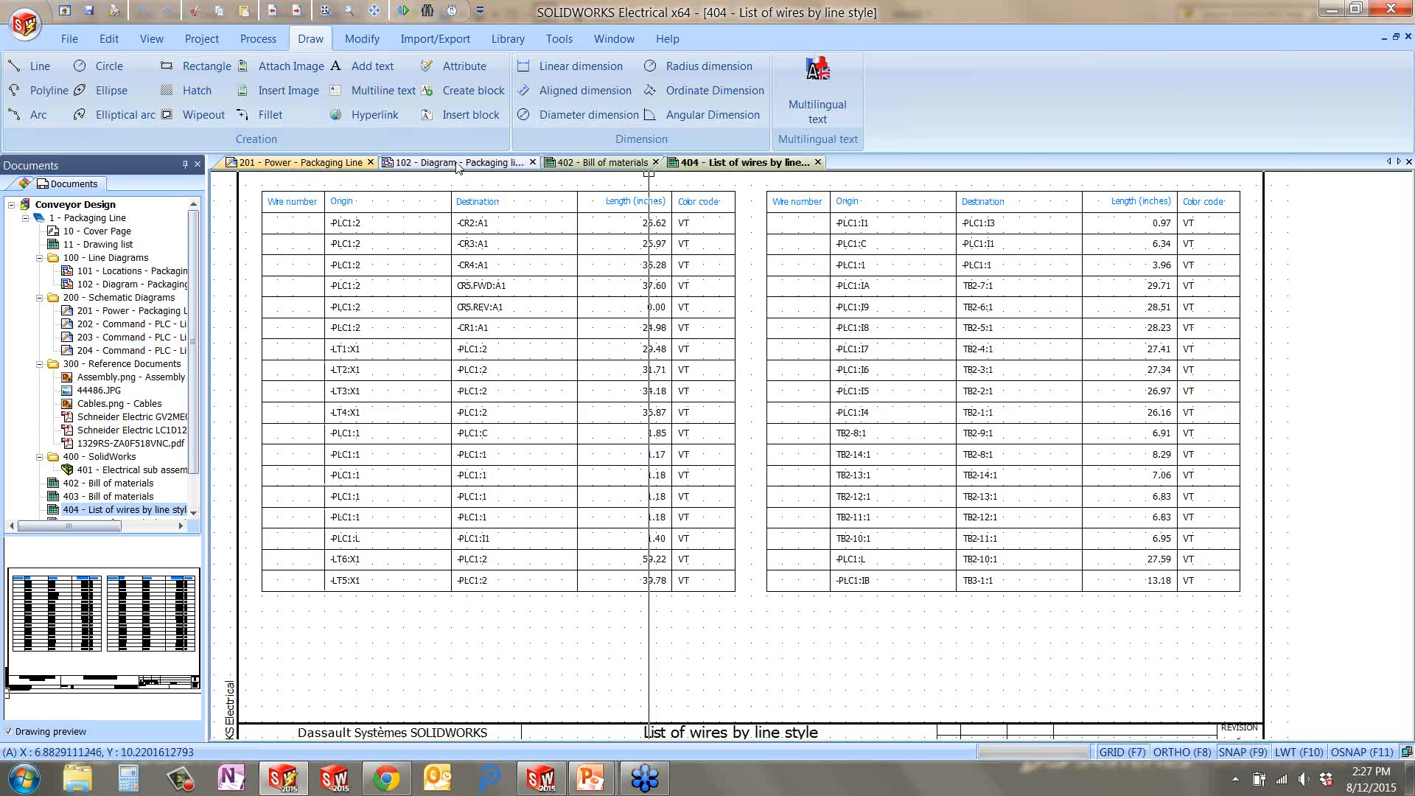
Open the 201 - Power schematic and number the new wires without modifying the existing numbers.
click(347, 163)
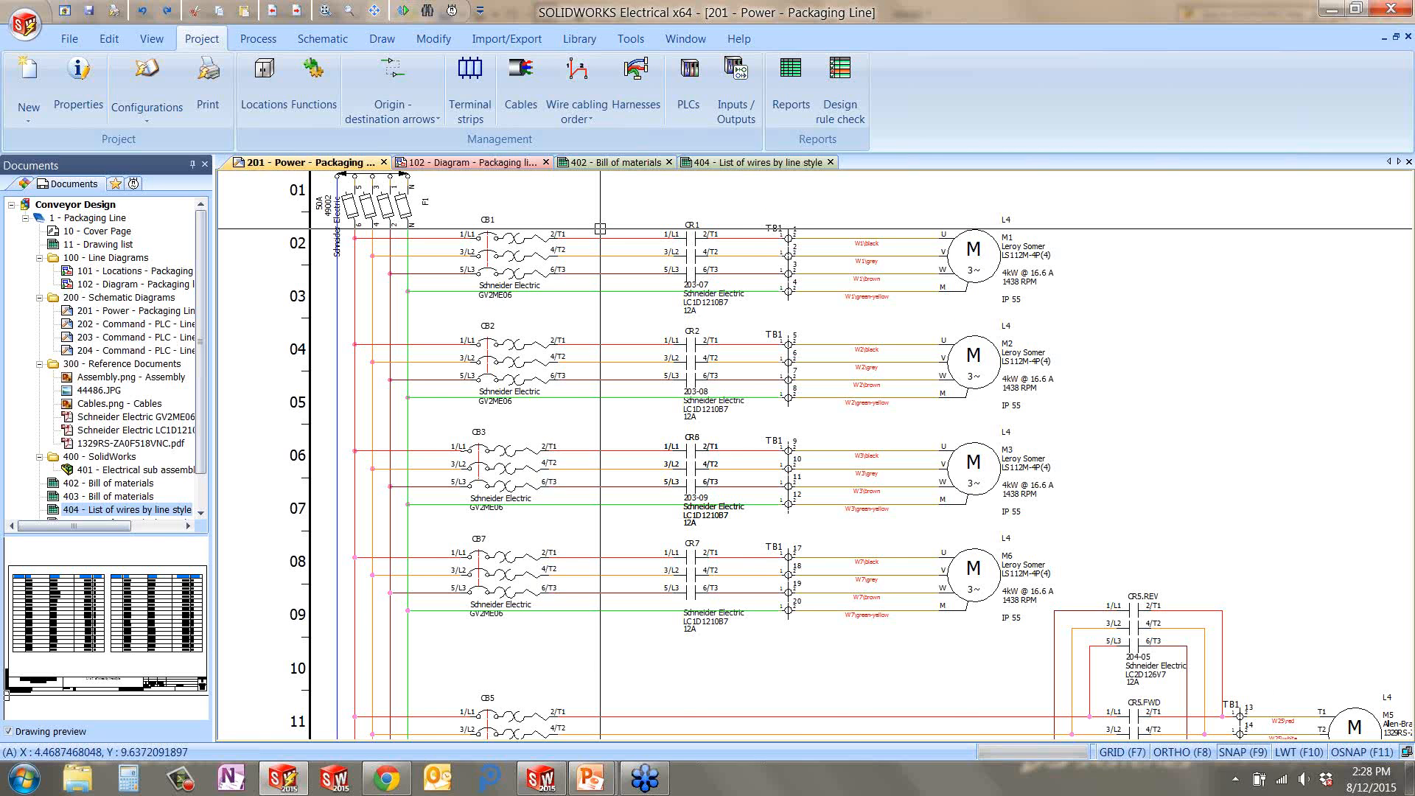
scroll(600, 228, up, 1)
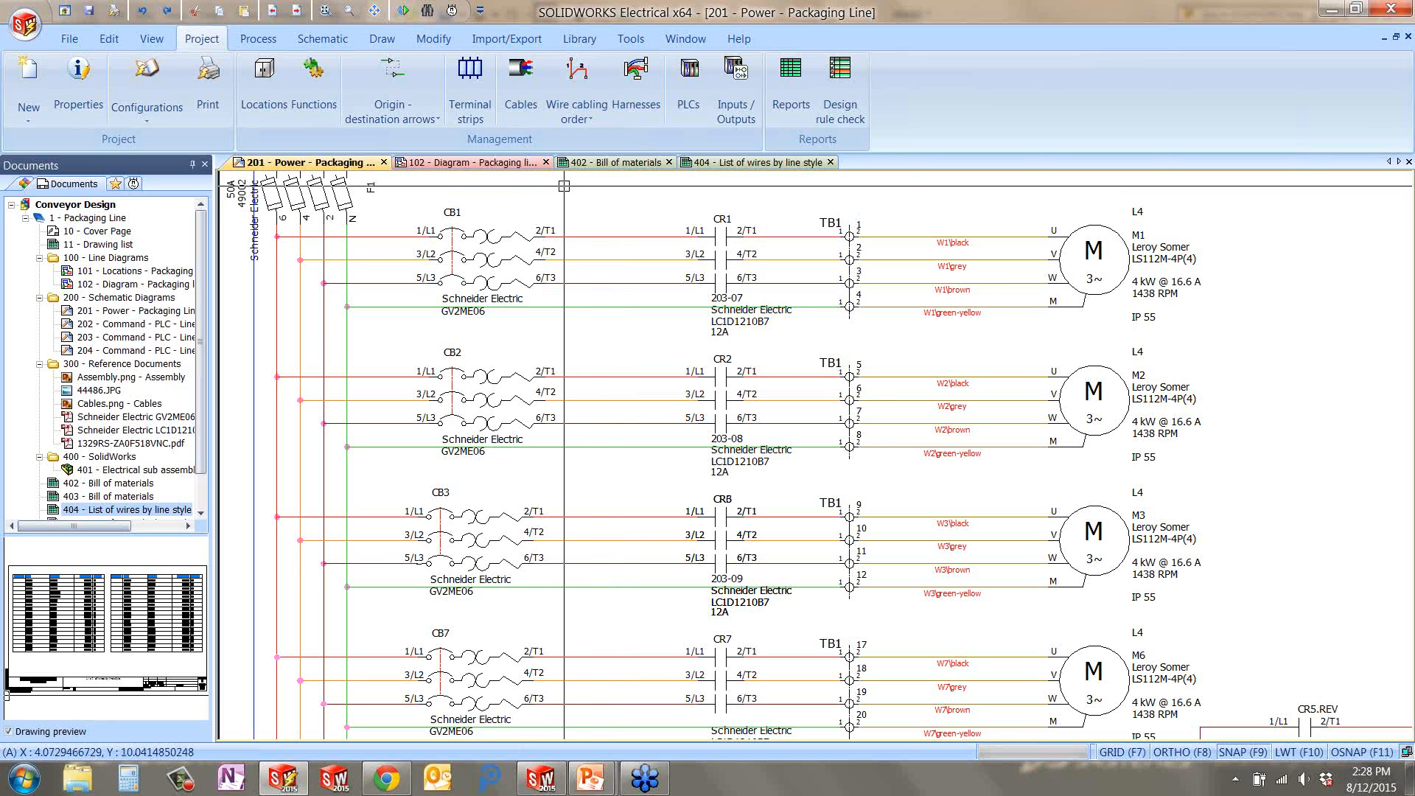
click(258, 38)
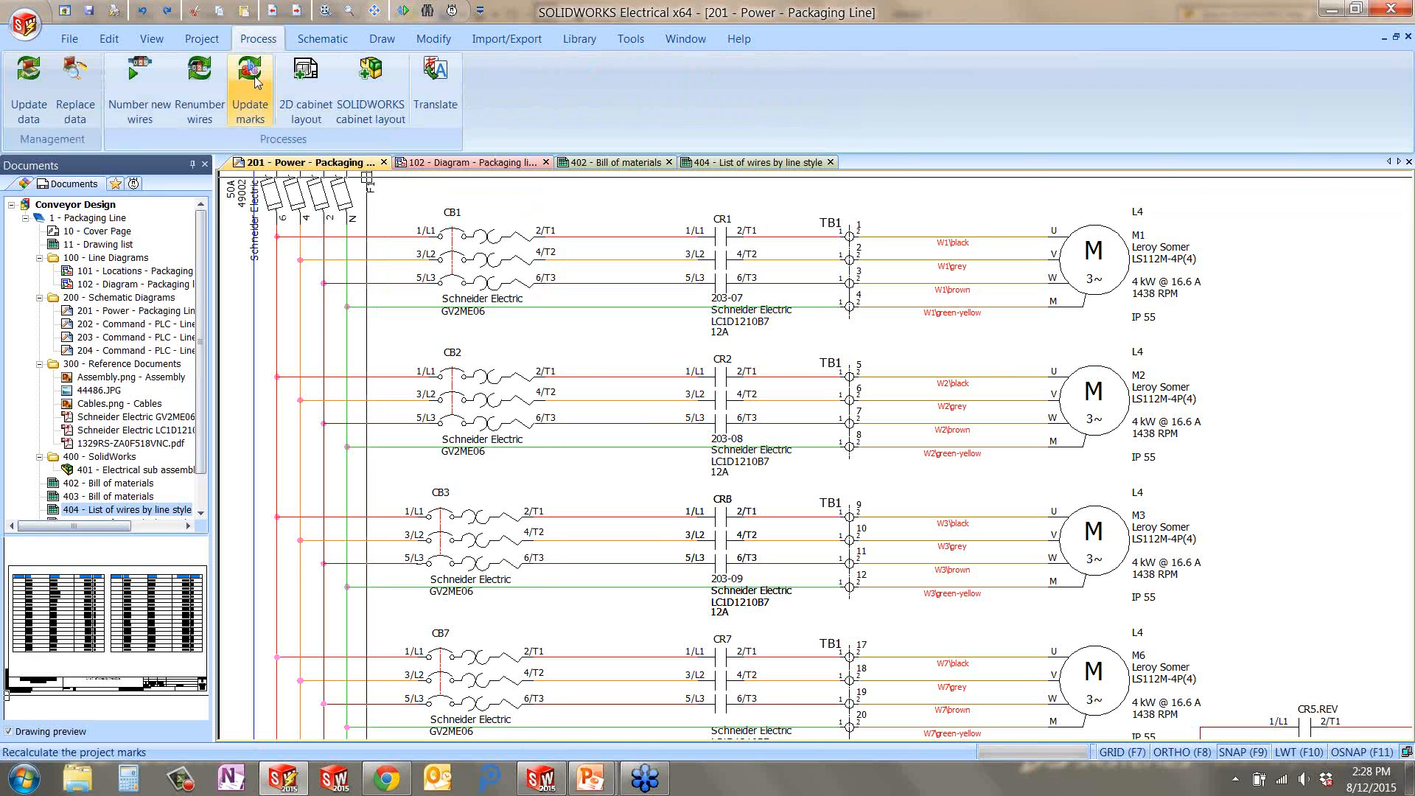
click(127, 104)
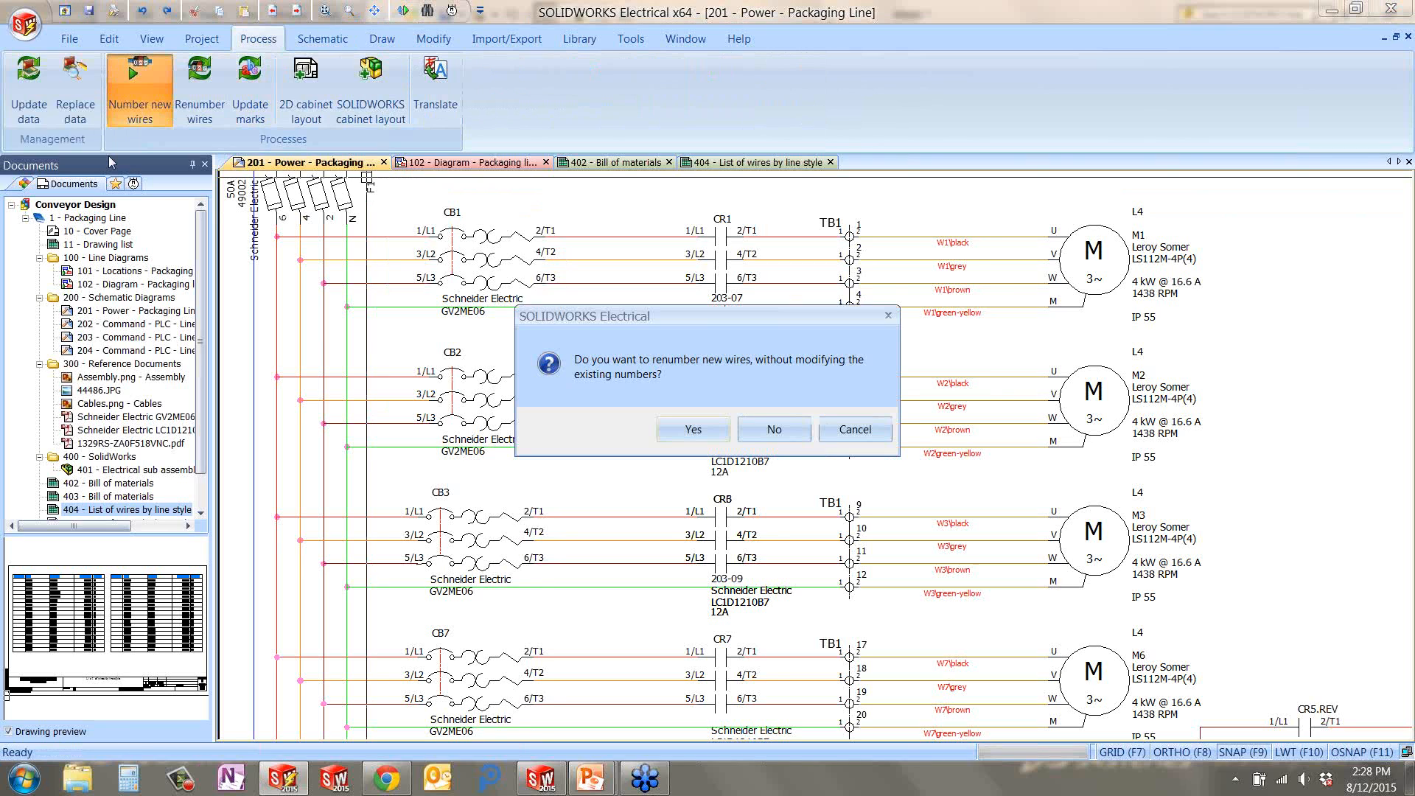
click(679, 430)
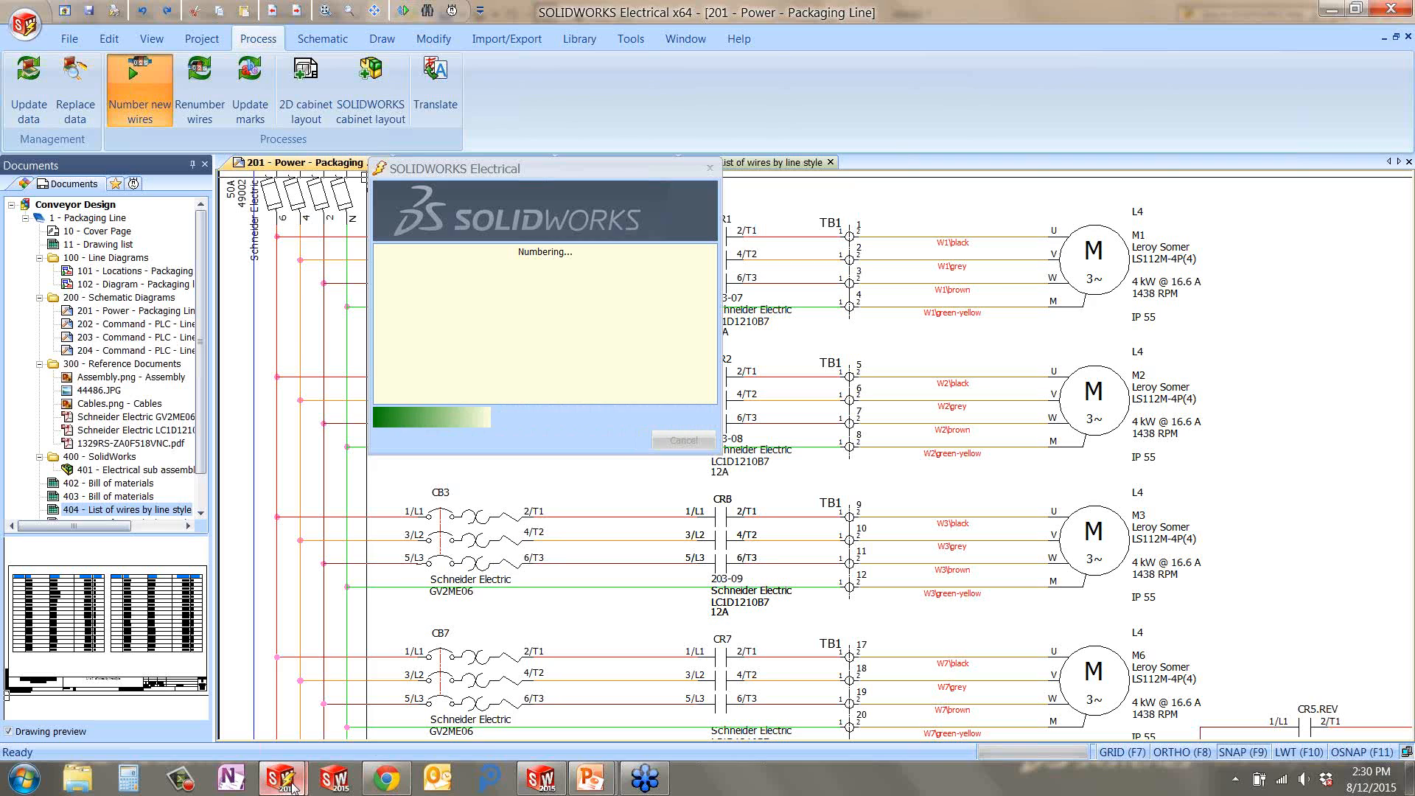
mouse_move(292, 785)
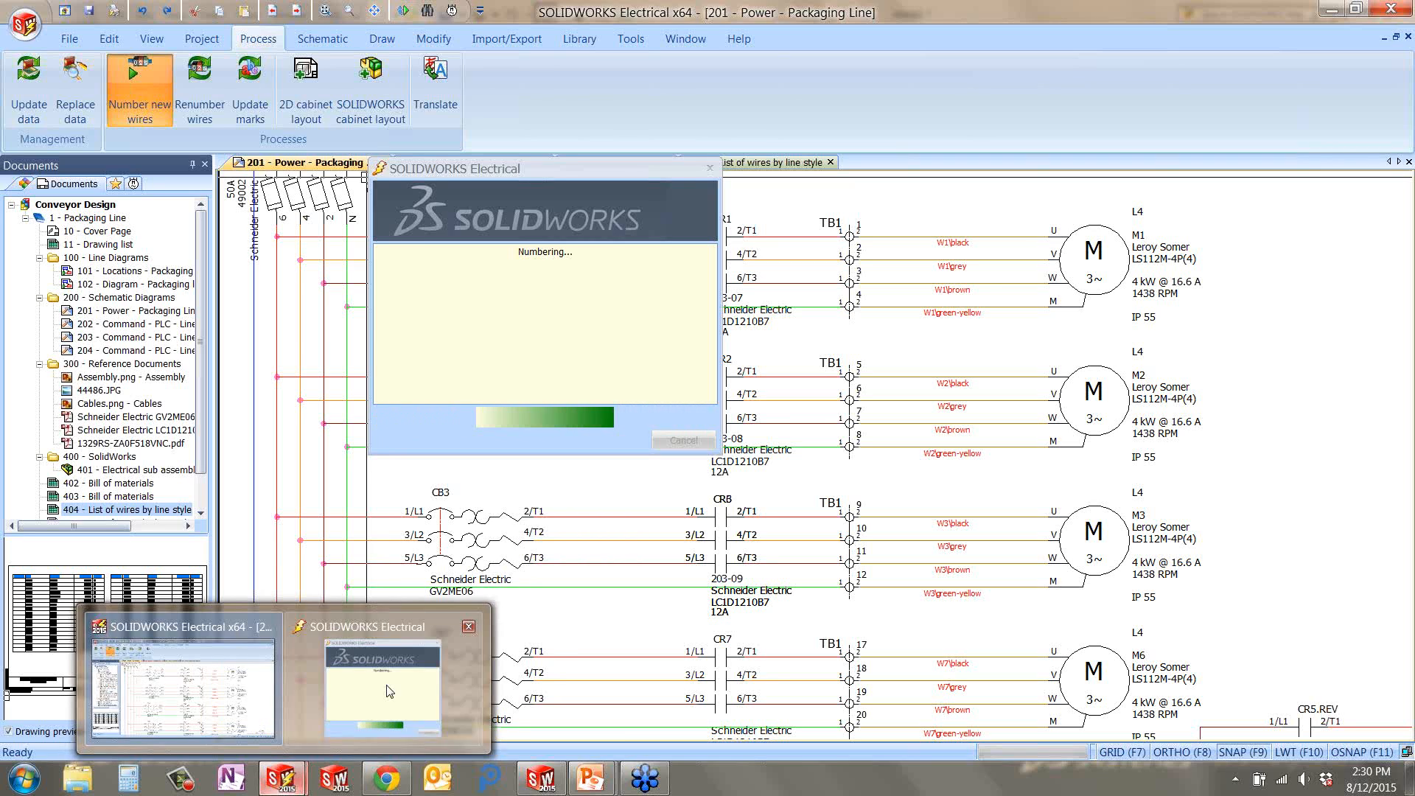
mouse_move(339, 659)
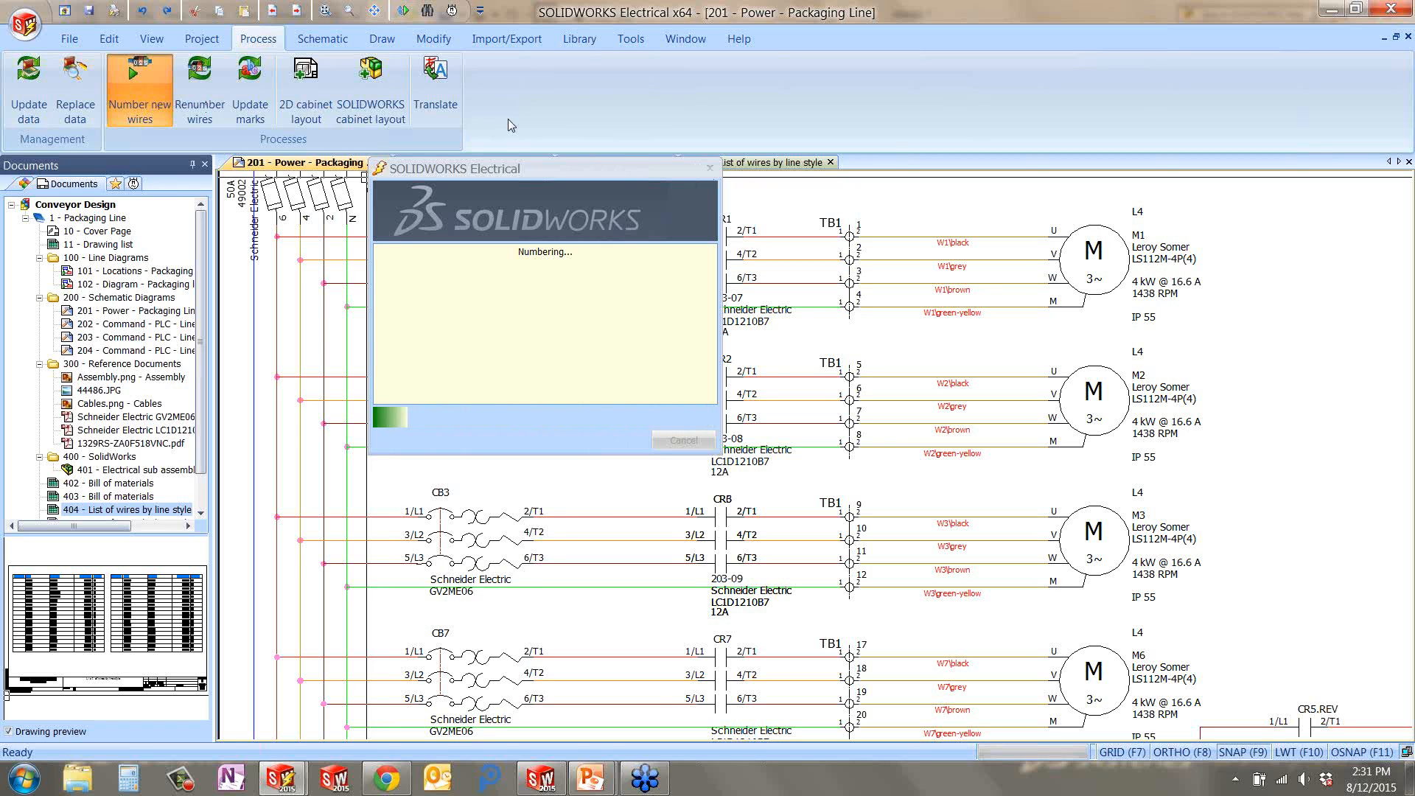
drag(626, 169, 643, 254)
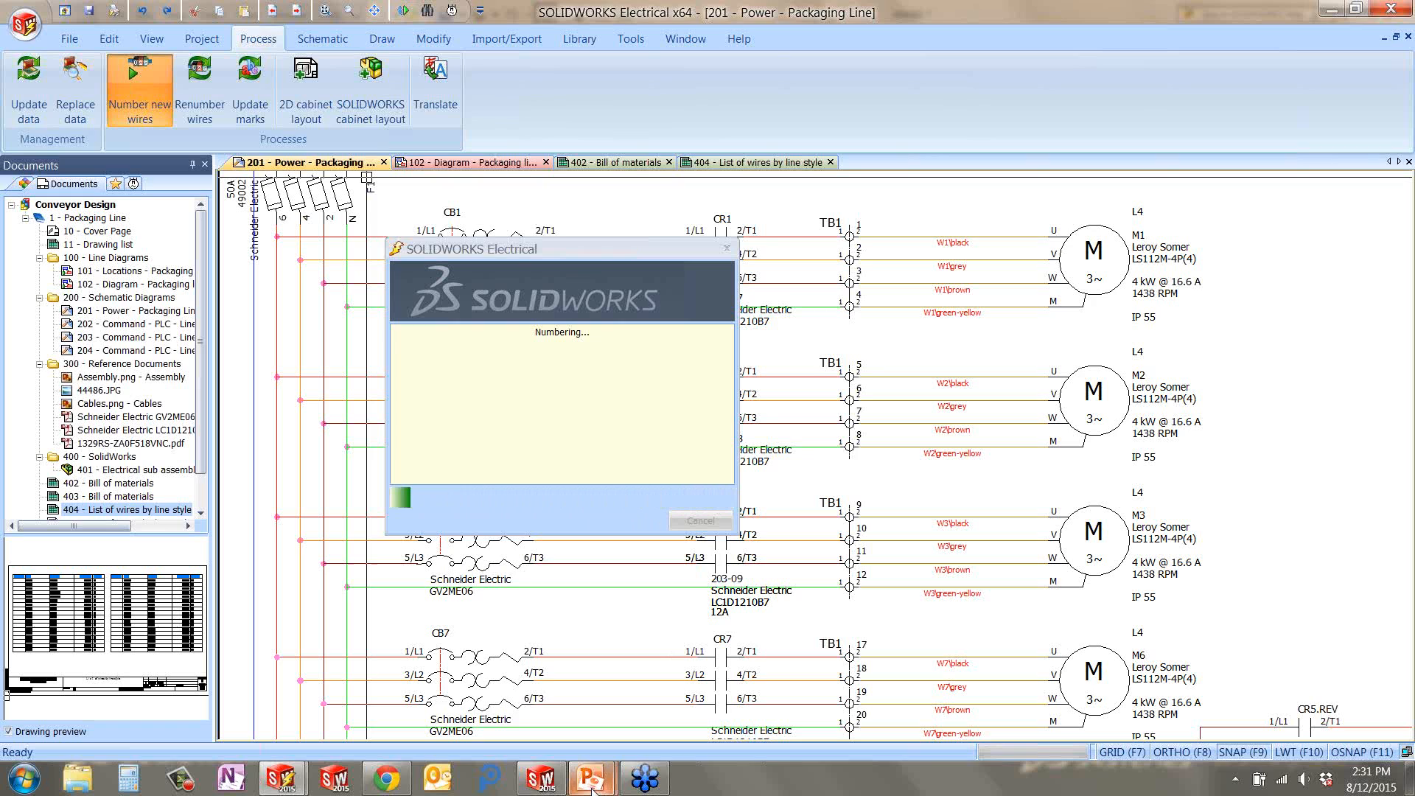
Switch to the running PowerPoint slide show and advance to the slide "Benefits of SolidWorks Electrical".
mouse_move(592, 789)
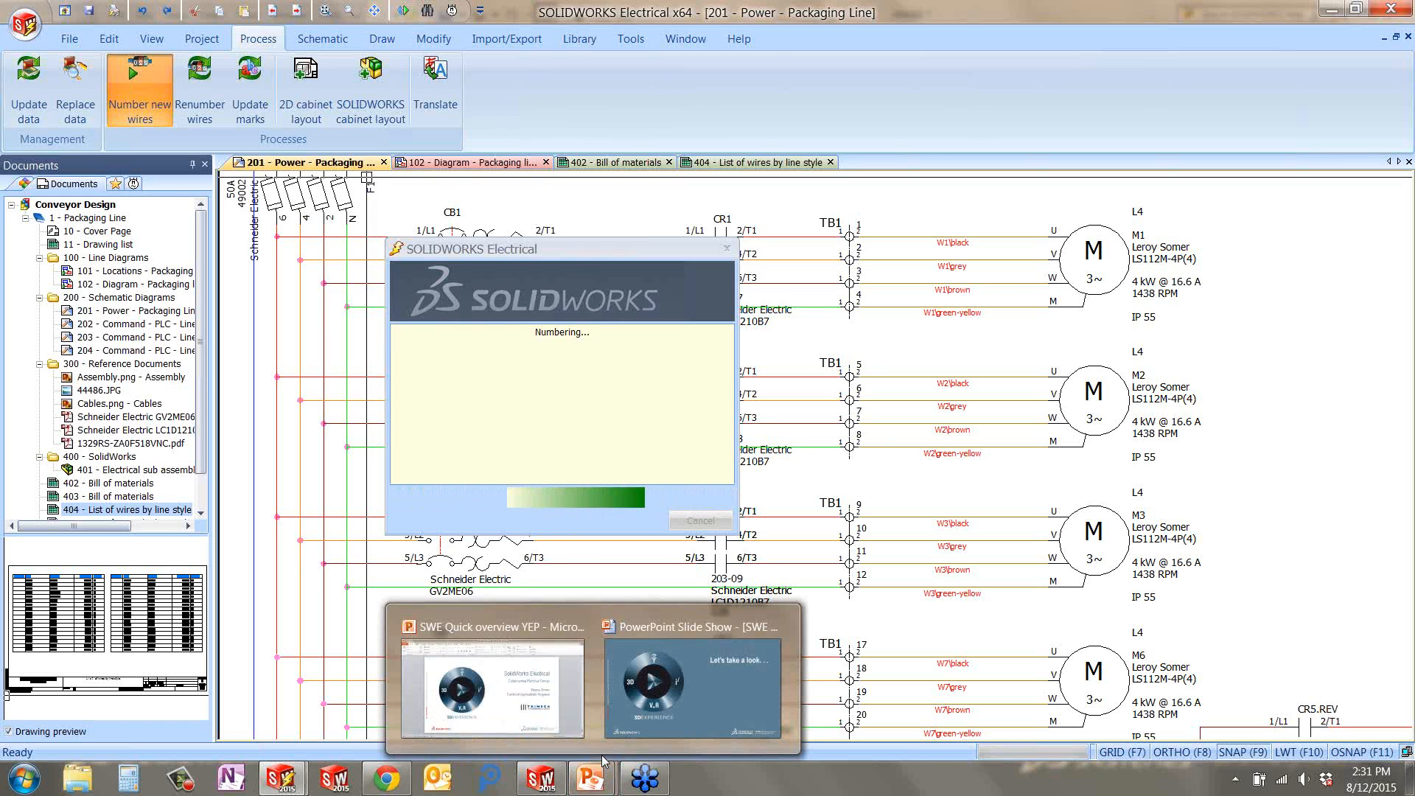
click(550, 734)
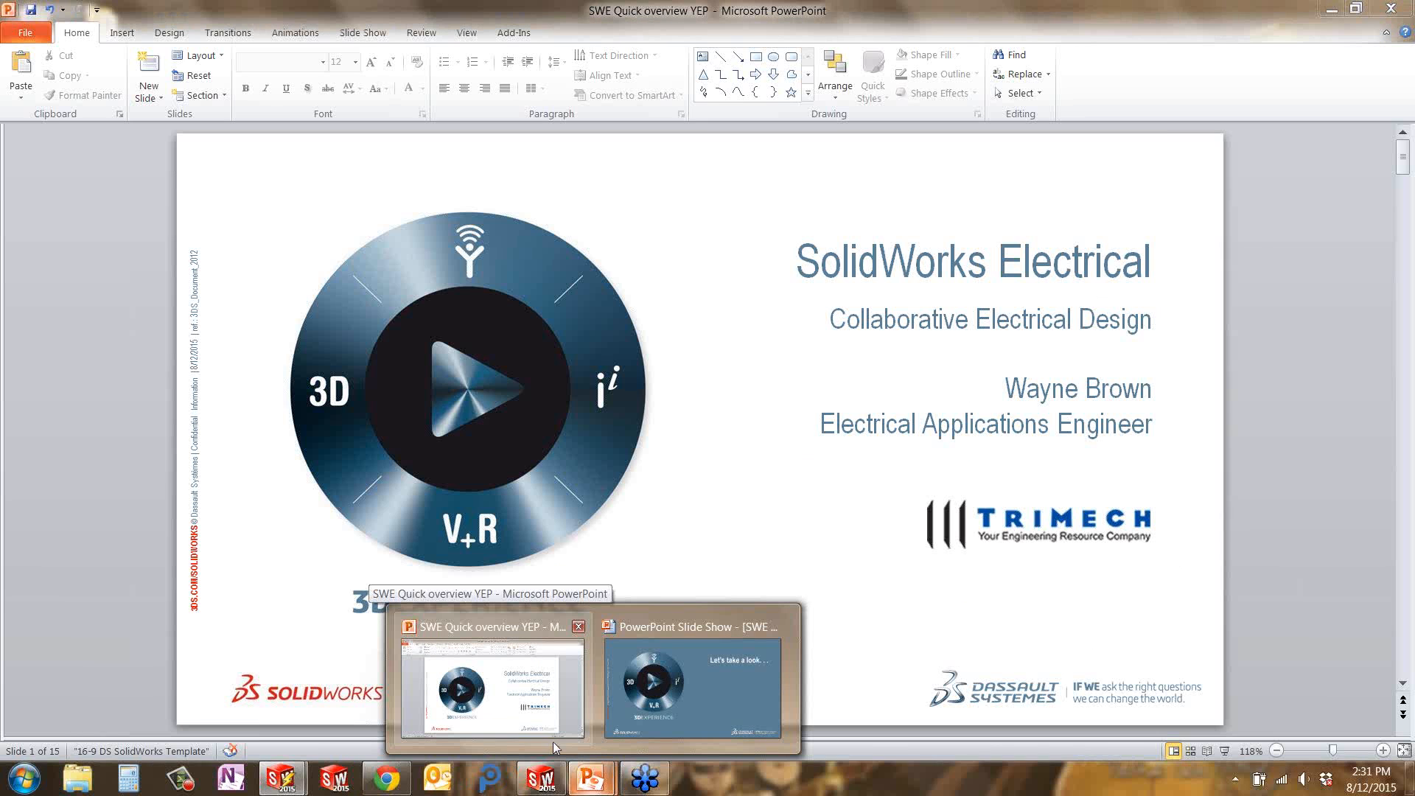
click(693, 689)
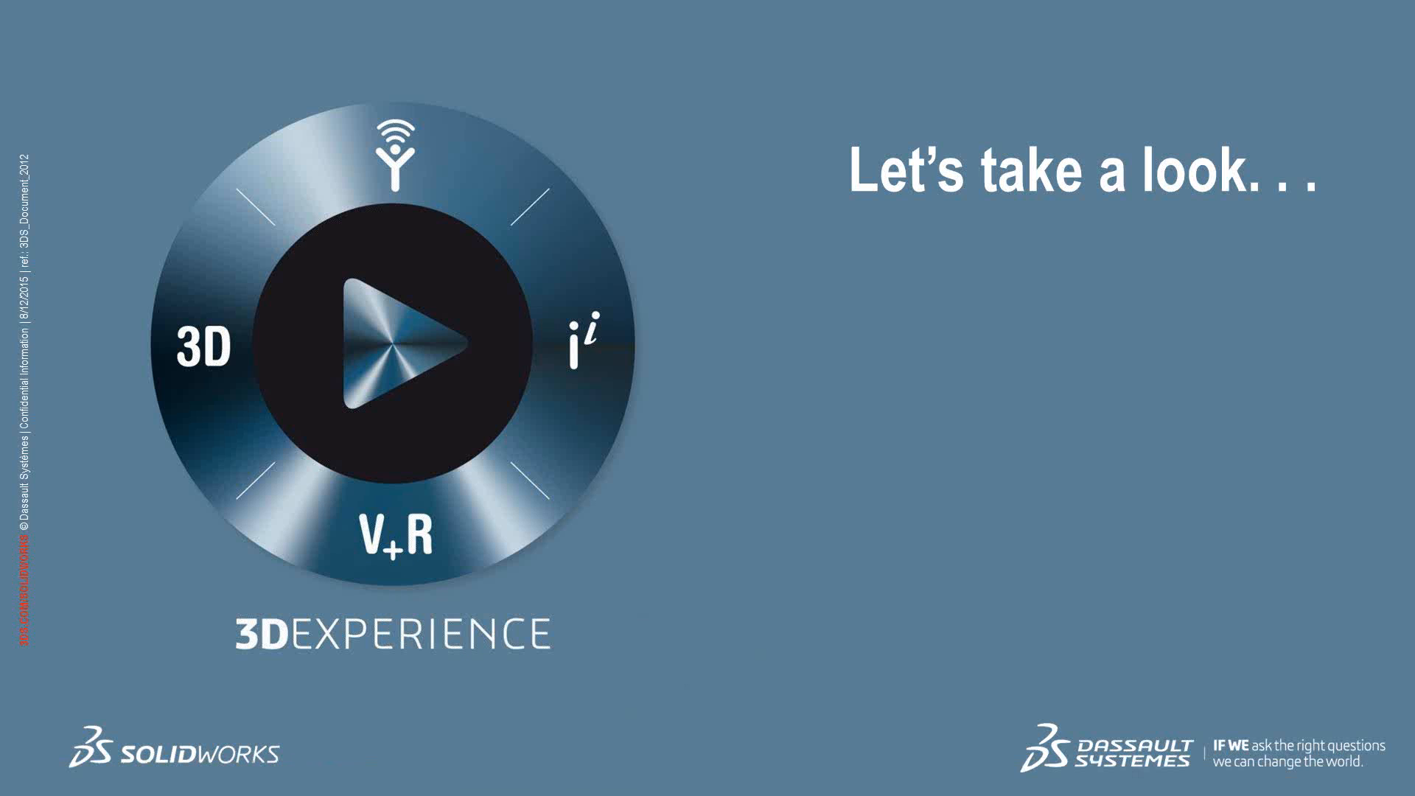
click(1169, 586)
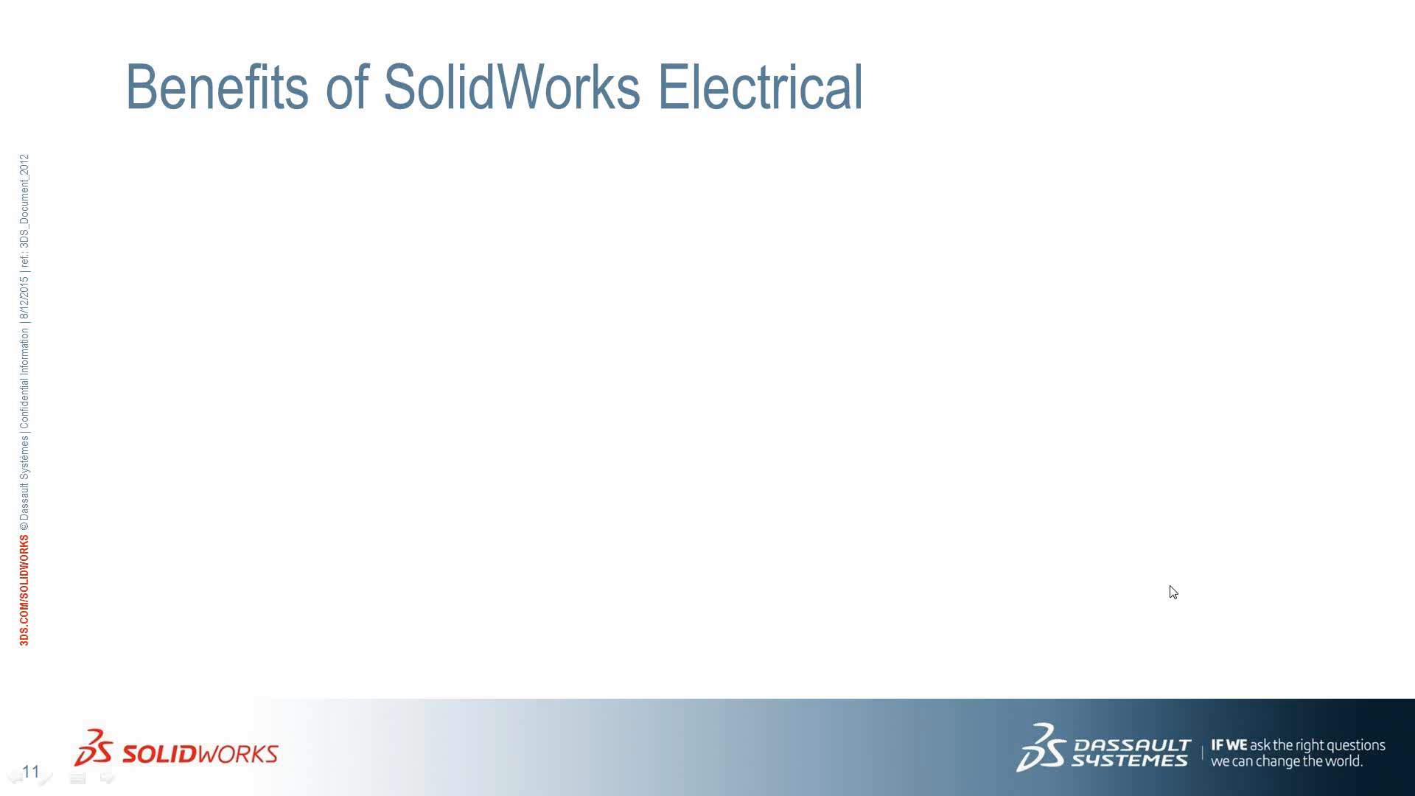